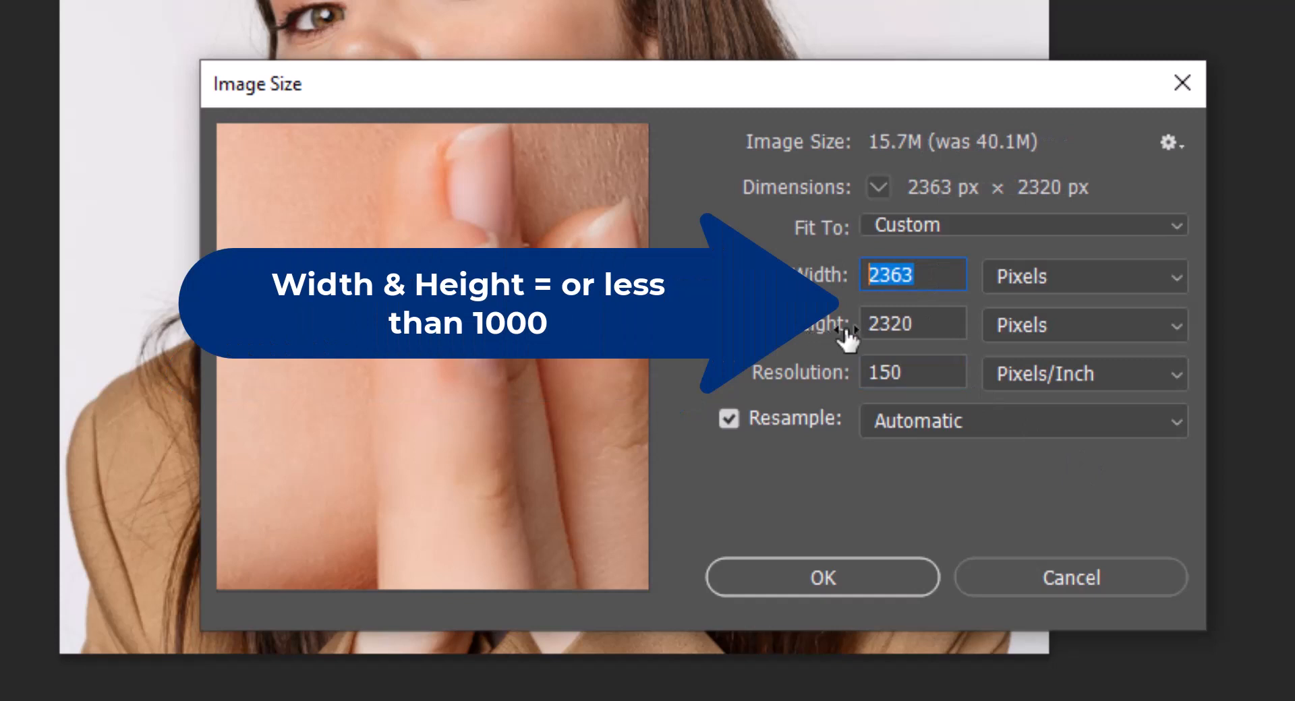
Resize the image to a width of 1000 pixels with proportional height and fit it in the view.
text(1000)
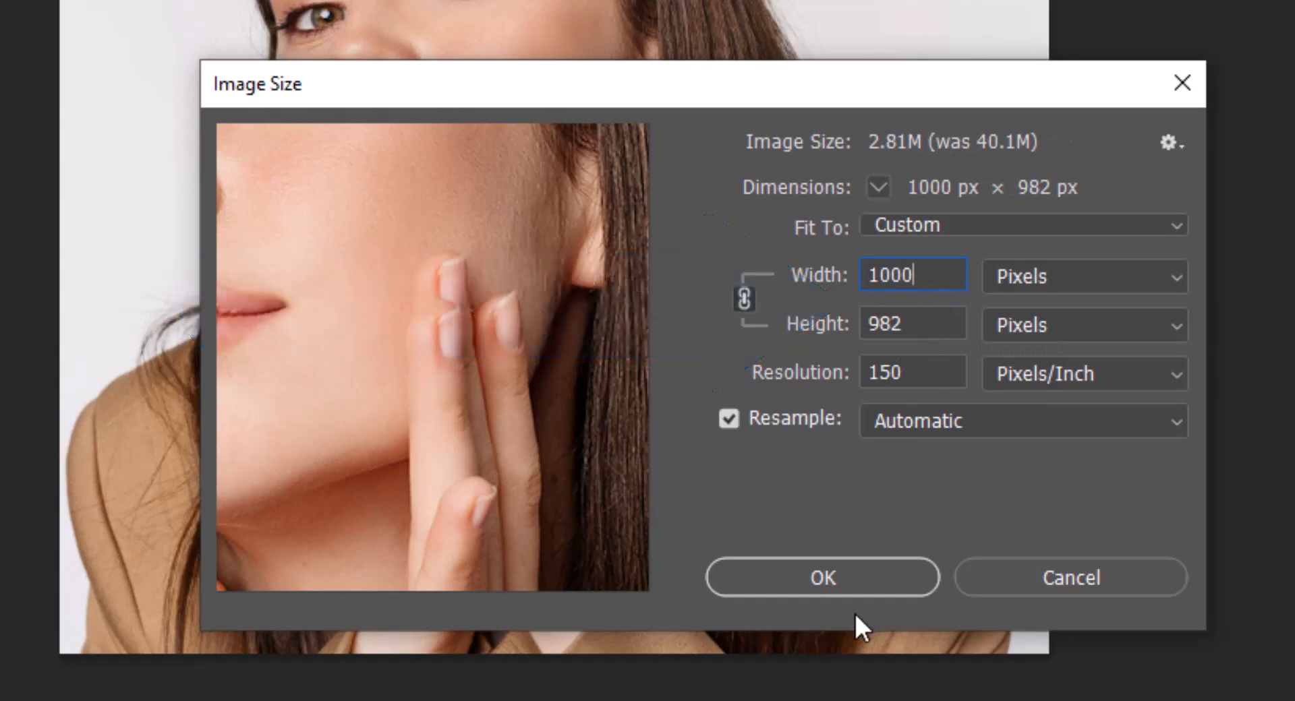
click(843, 577)
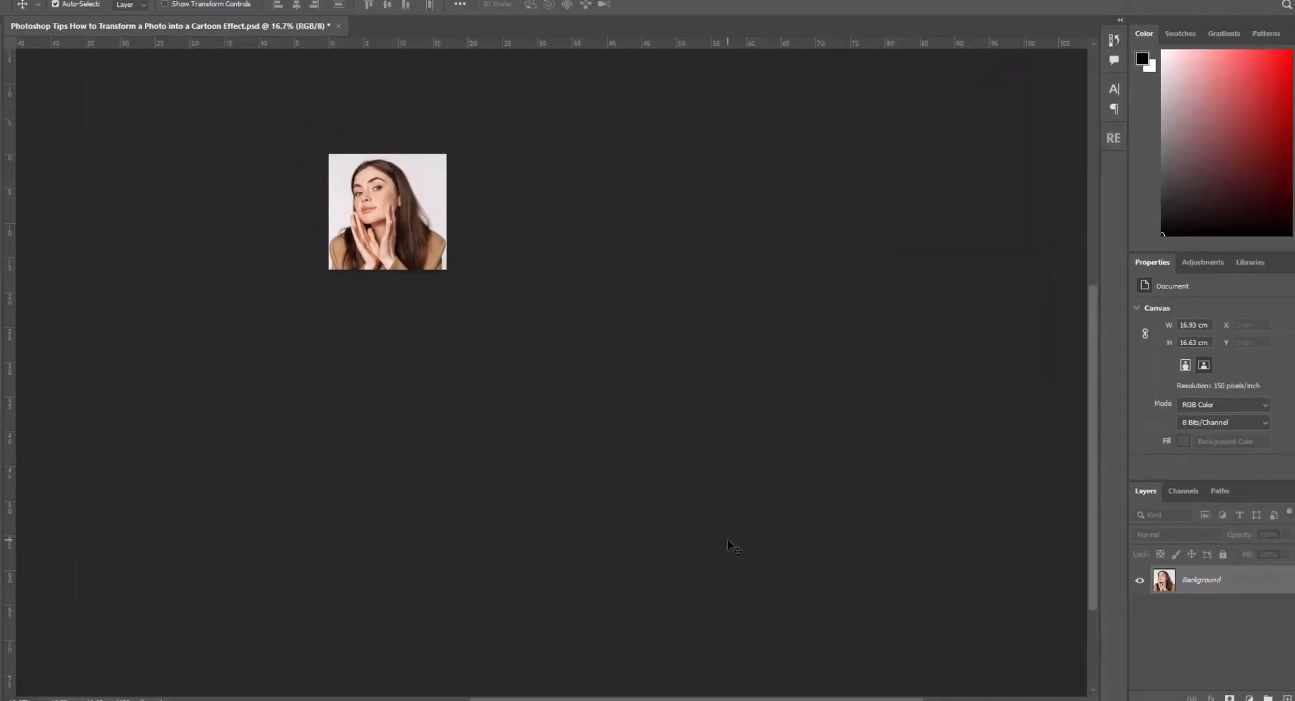
key(ctrl+0)
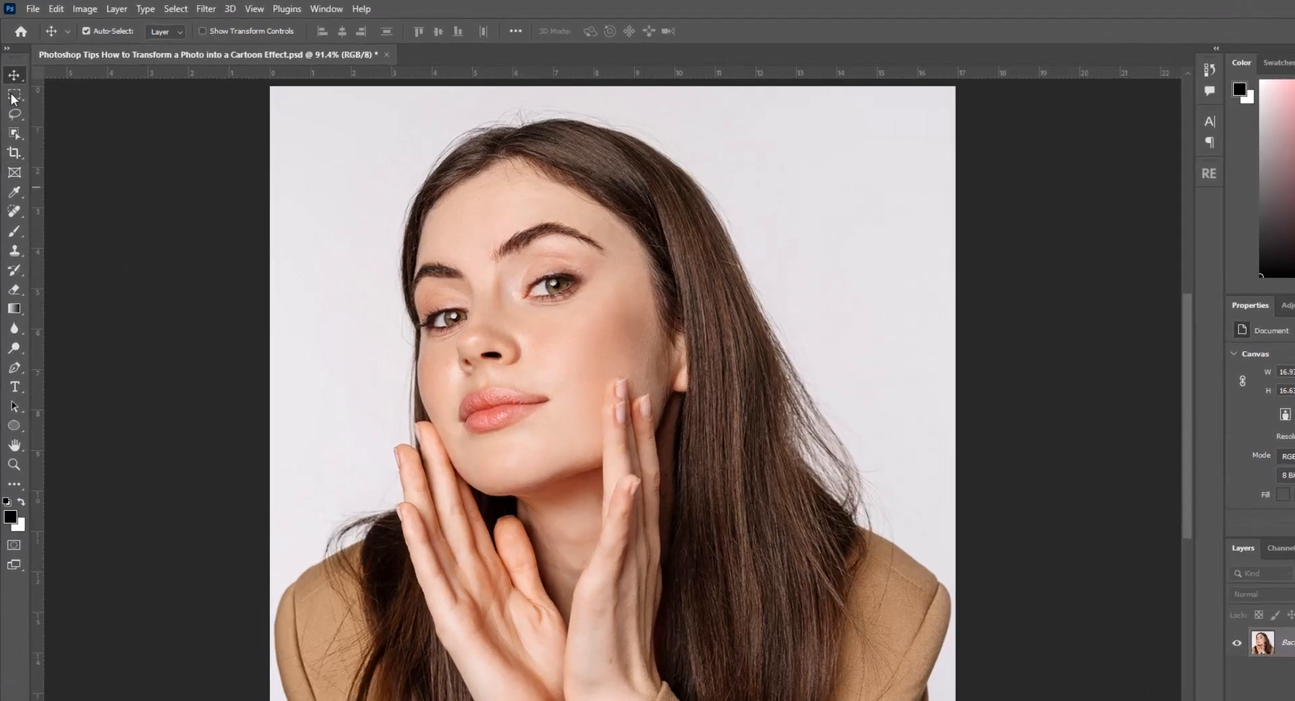
Isolate the woman with Select Subject in Select and Mask, and apply the selection as a layer mask on the unlocked background layer.
key(m)
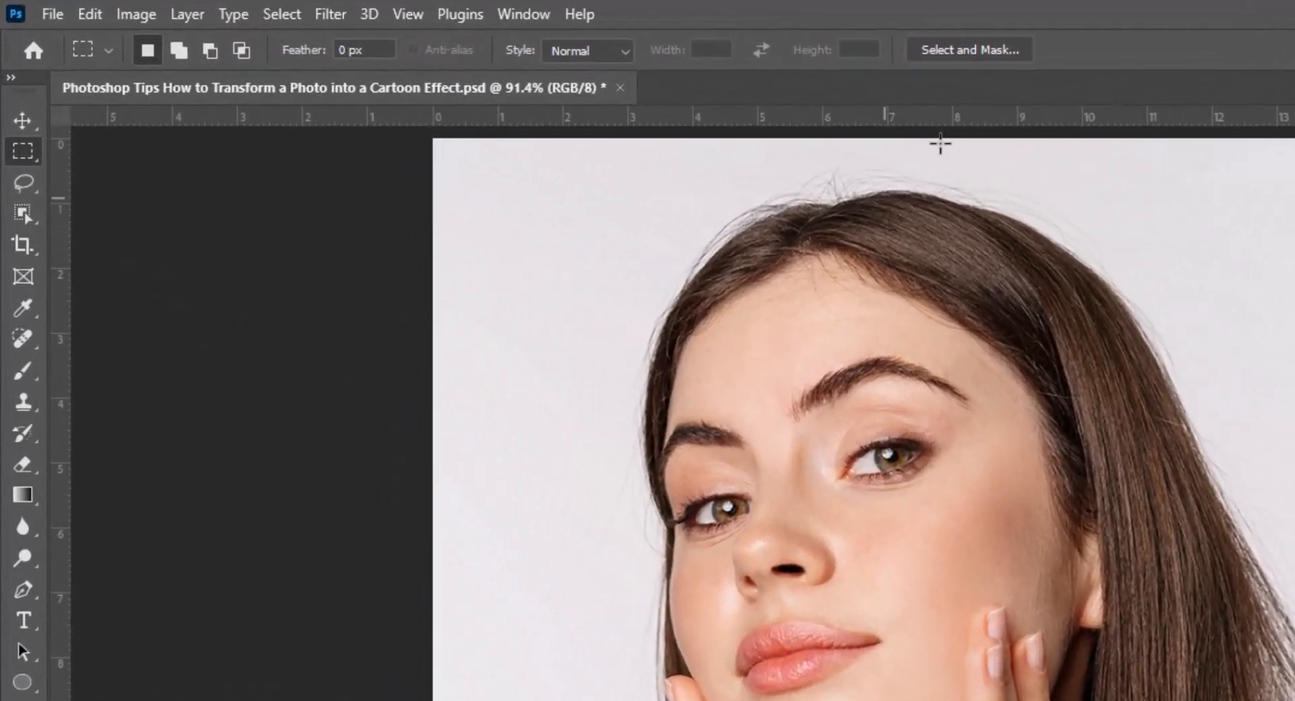
click(971, 51)
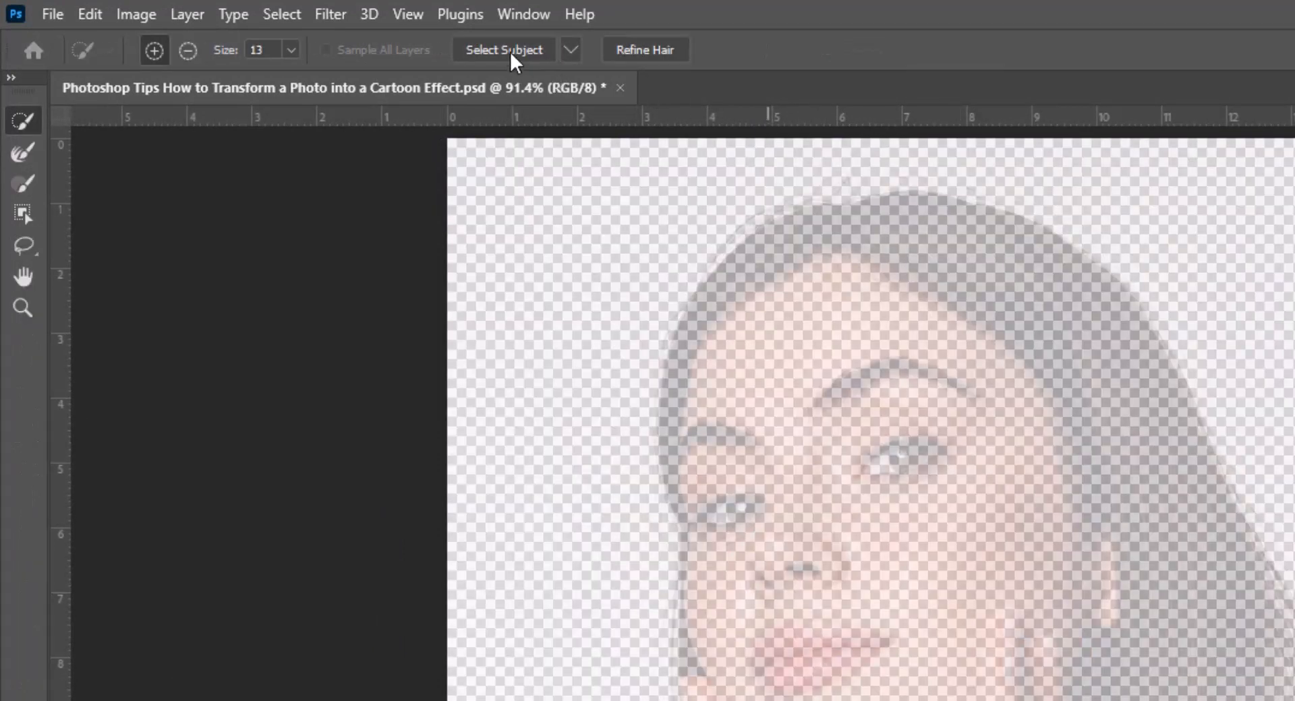
click(508, 47)
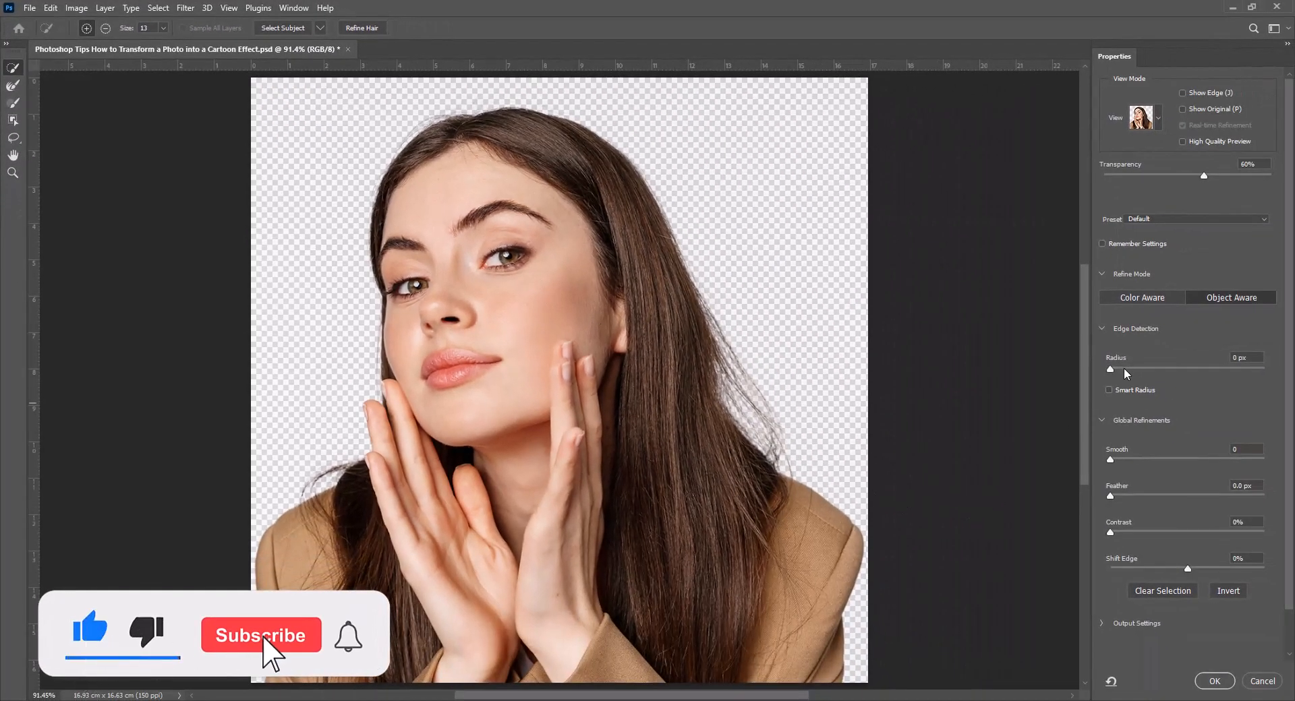
click(1217, 682)
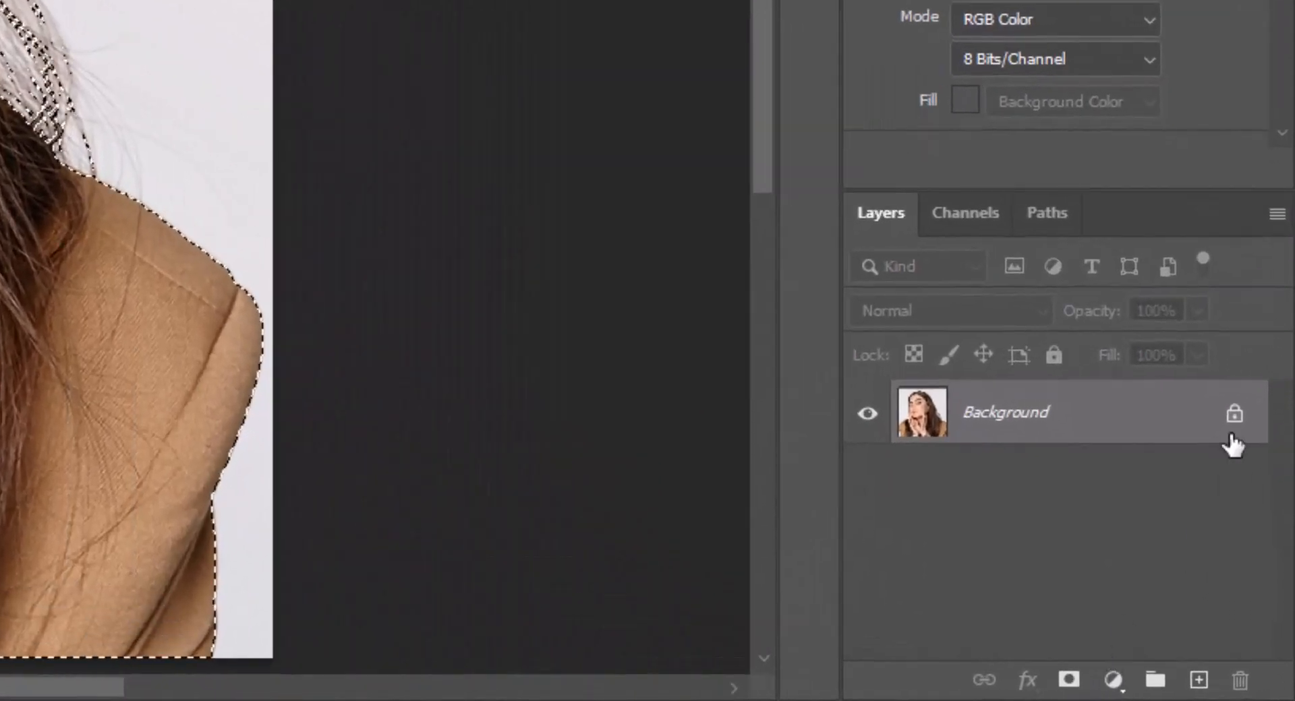
click(1234, 414)
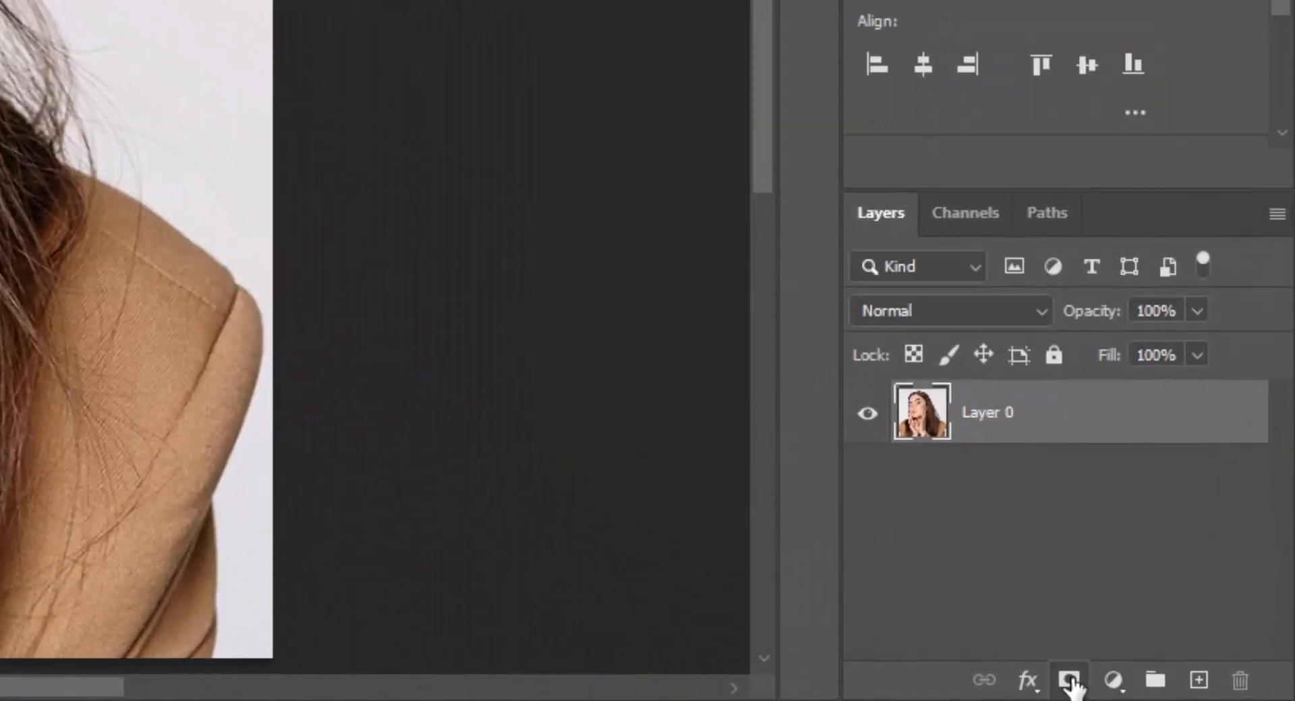
click(1072, 681)
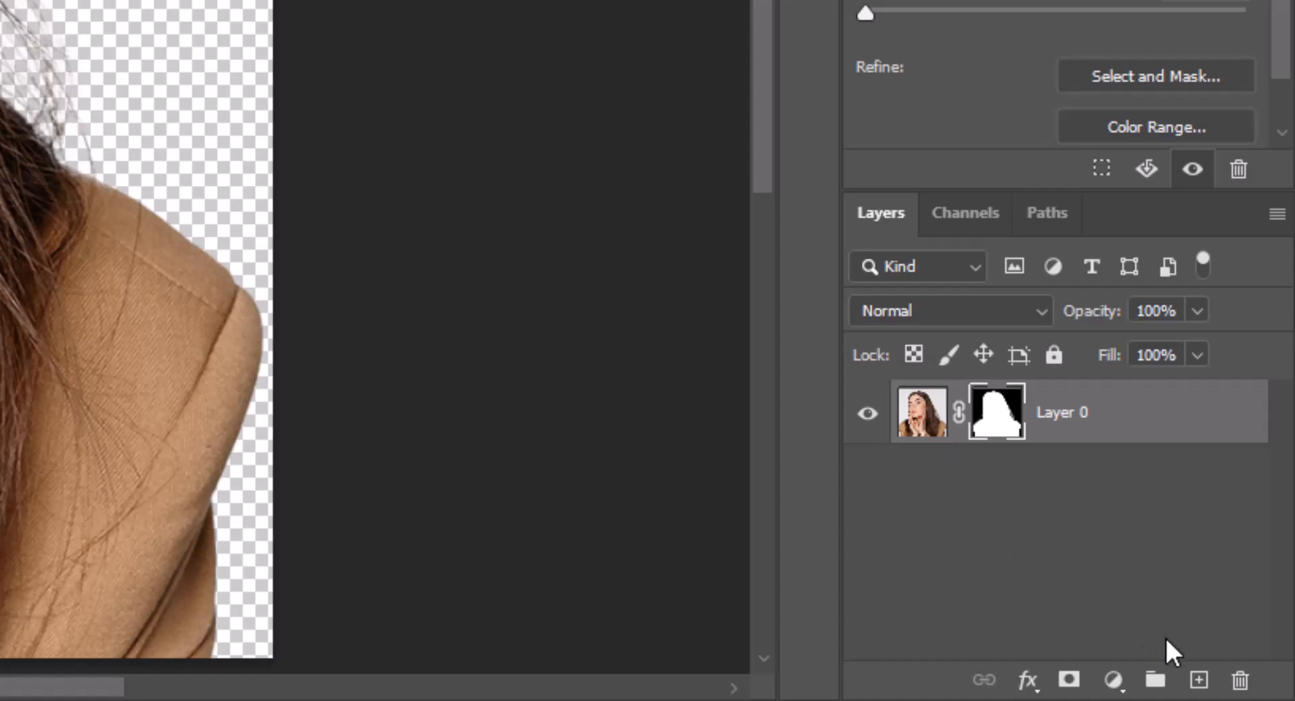
Add a white-filled layer beneath the masked portrait and convert both layers into one smart object.
ctrl+click(1198, 679)
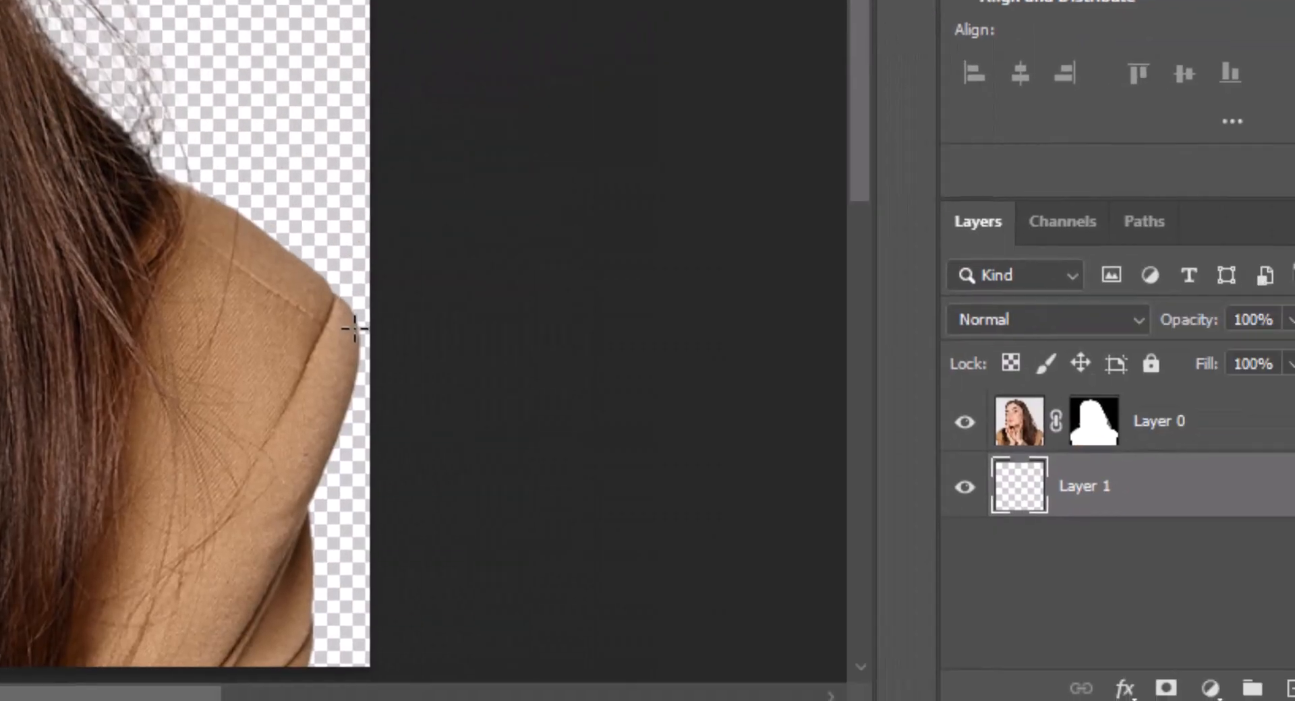
key(ctrl+Delete)
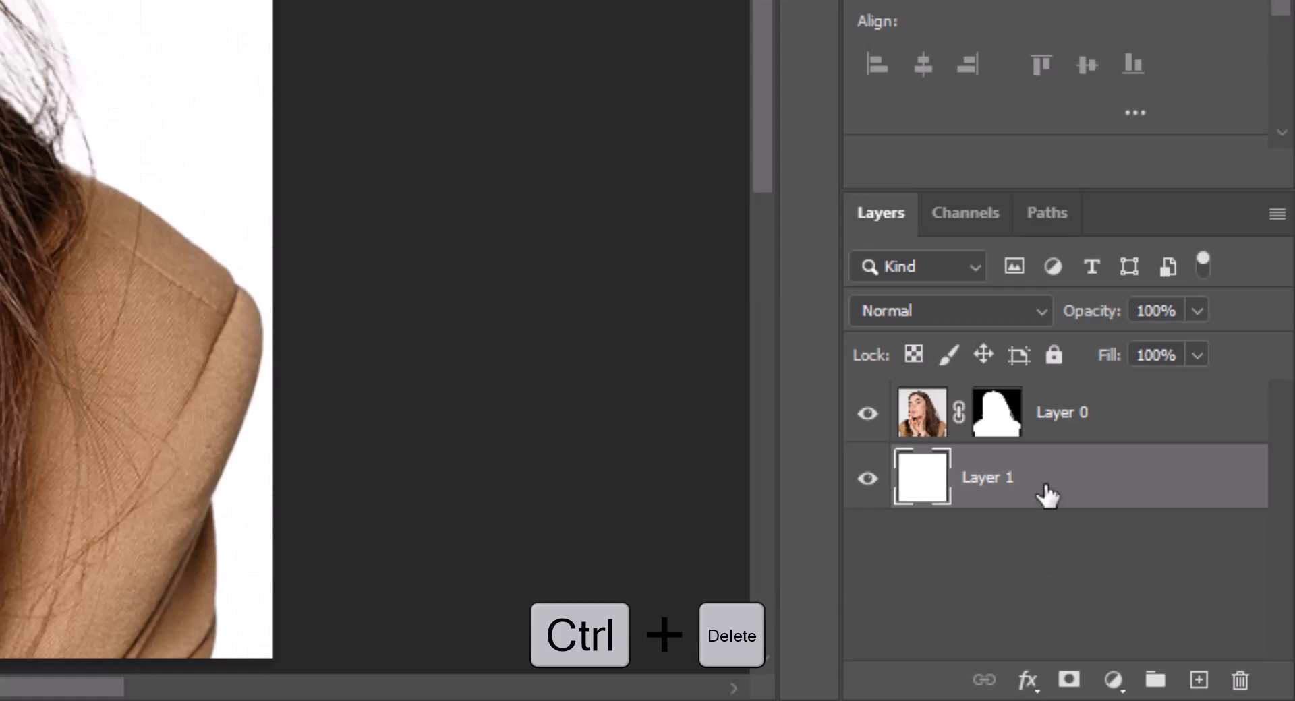
click(1177, 430)
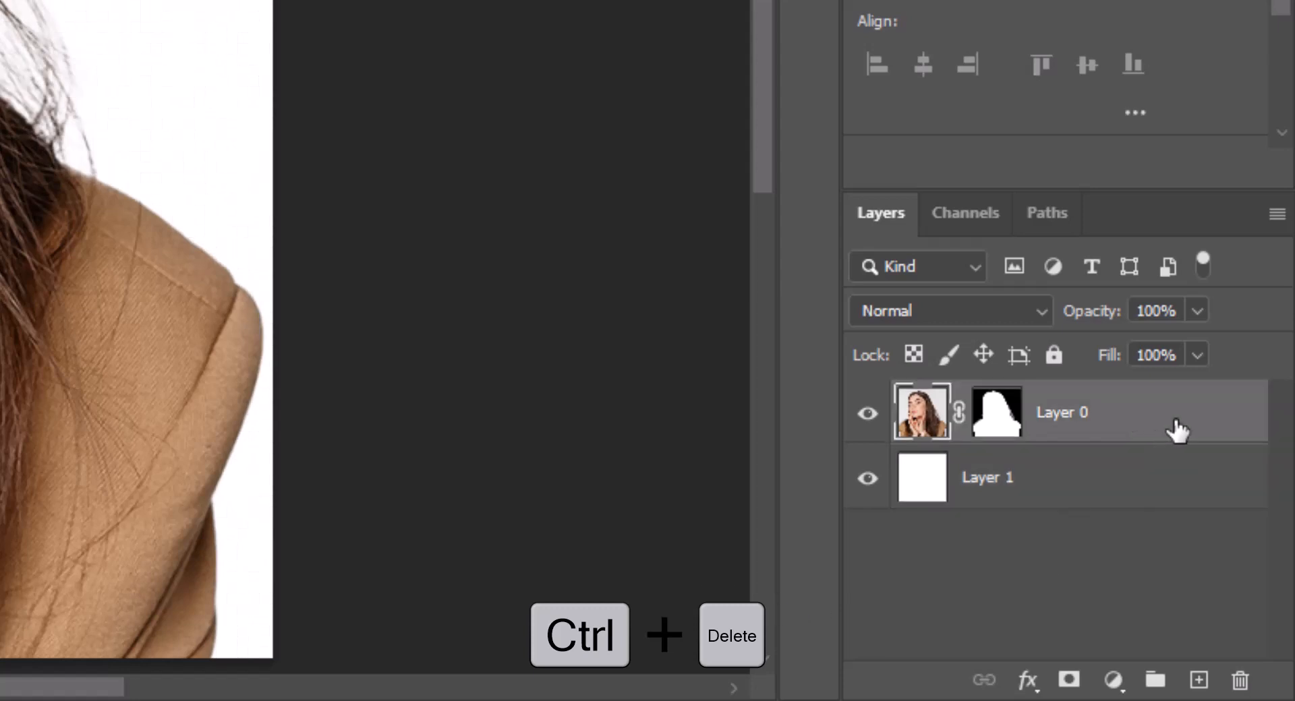
shift+click(1164, 478)
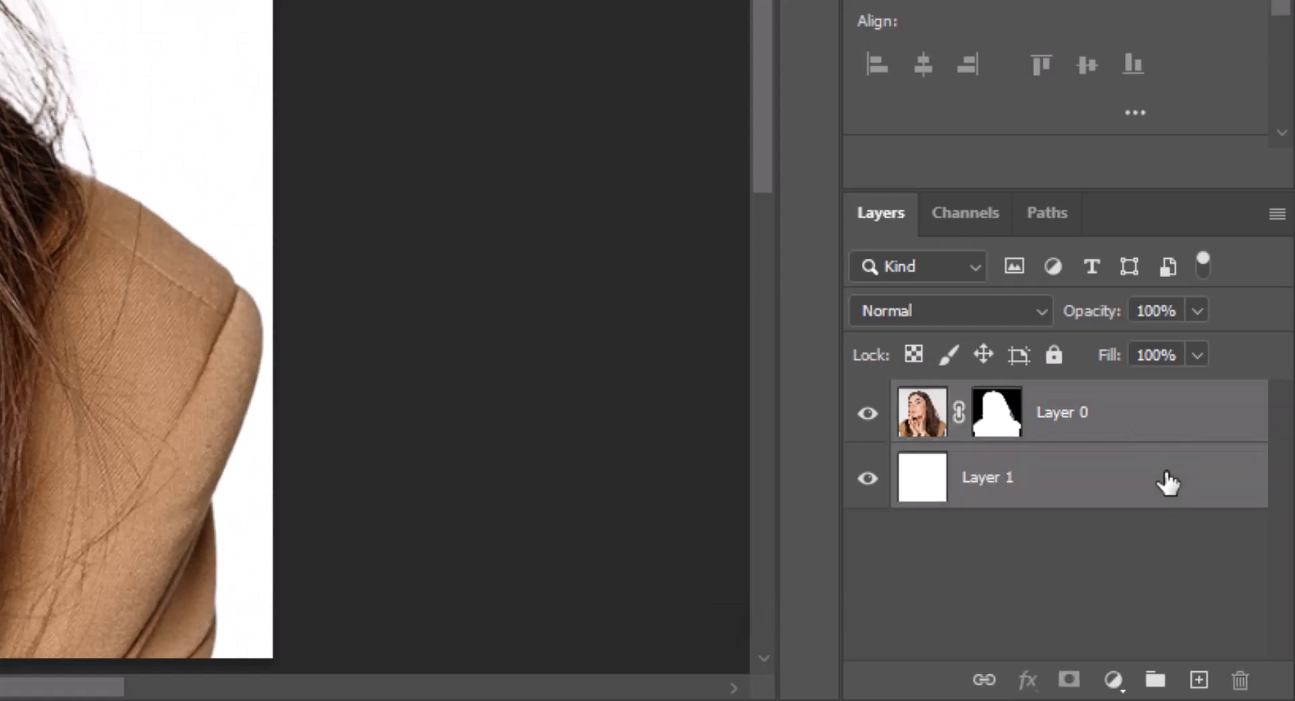
click(1276, 217)
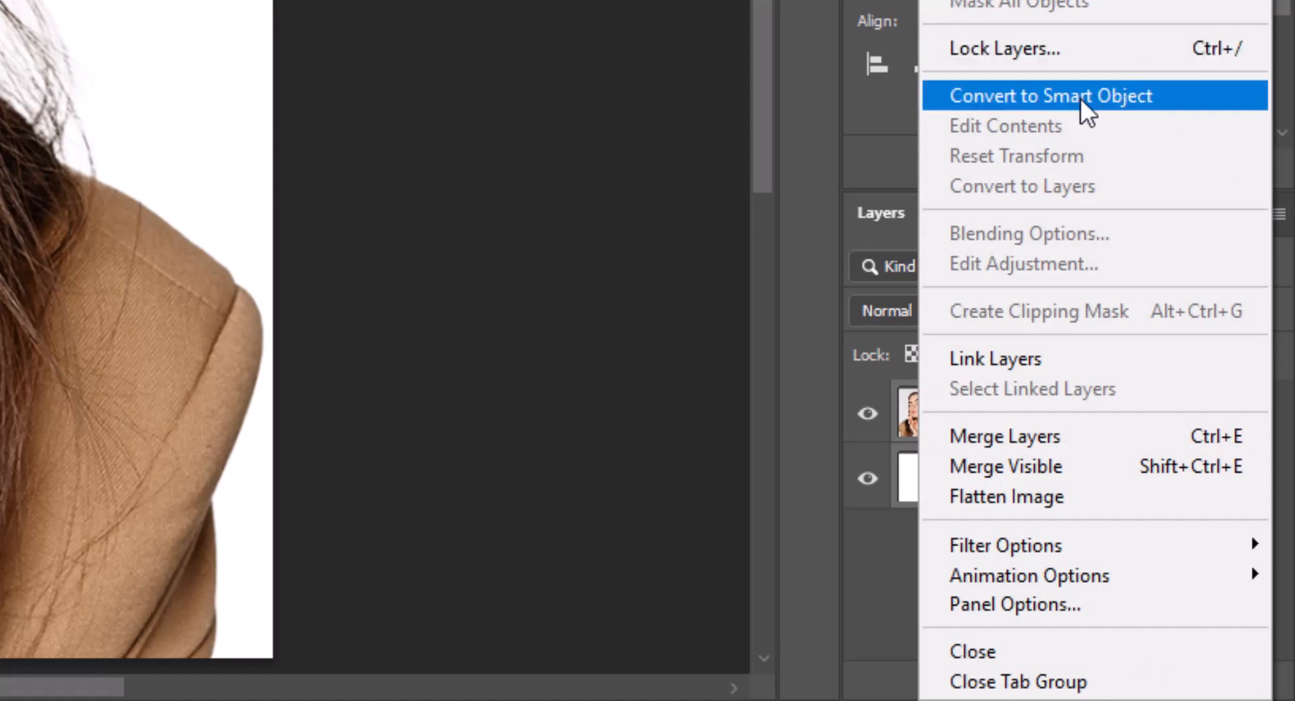
click(1081, 98)
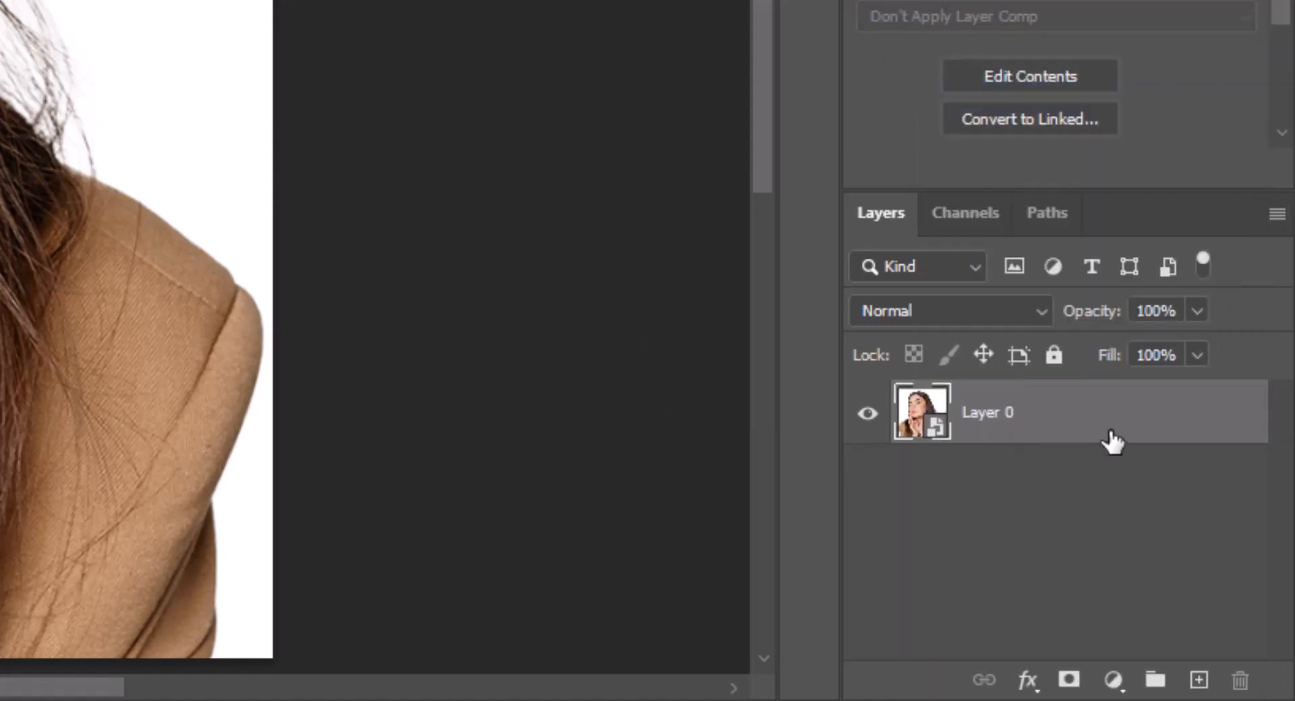
Duplicate the smart object layer and rename the copy "Line Art".
key(ctrl+j)
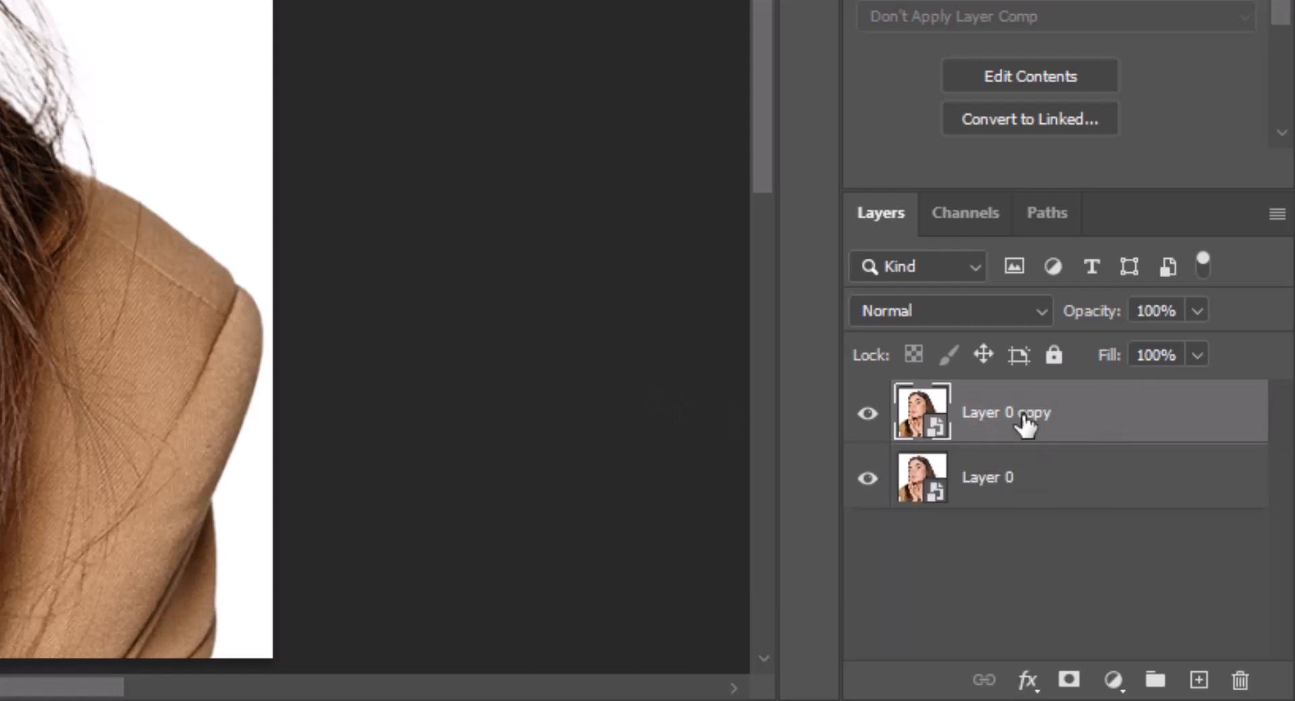
double_click(1024, 418)
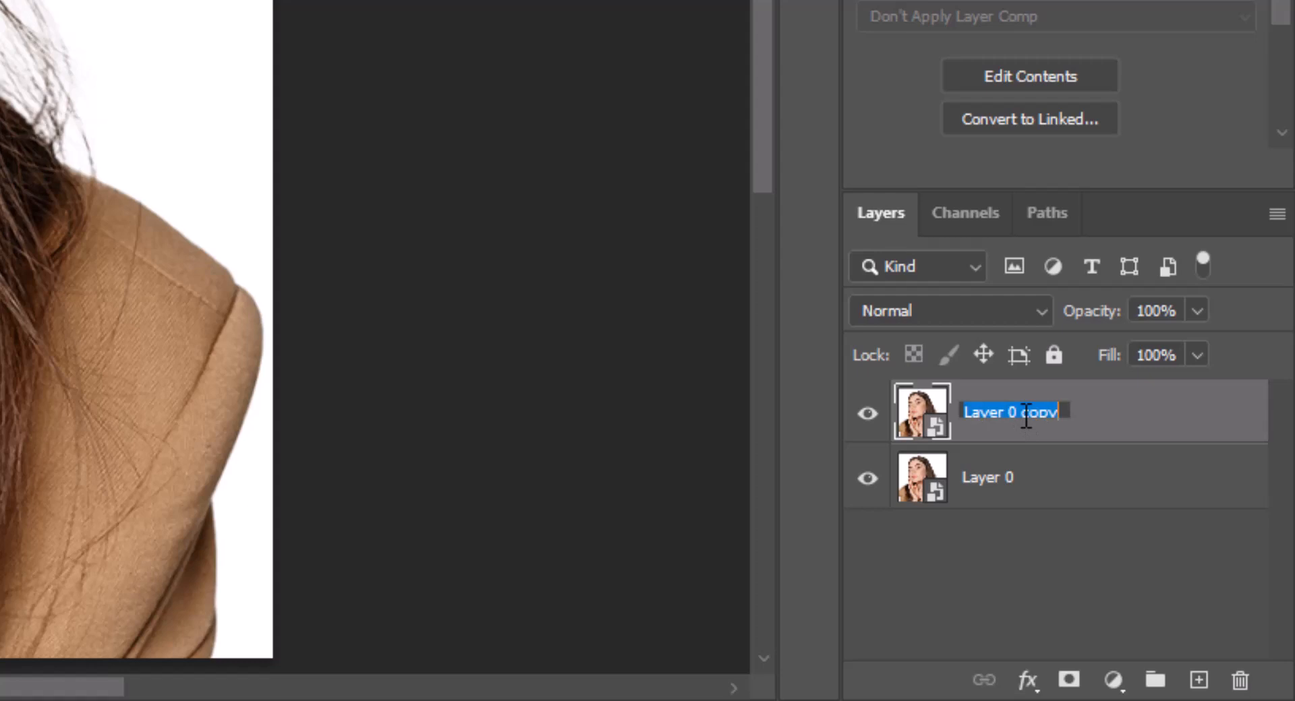
text(L)
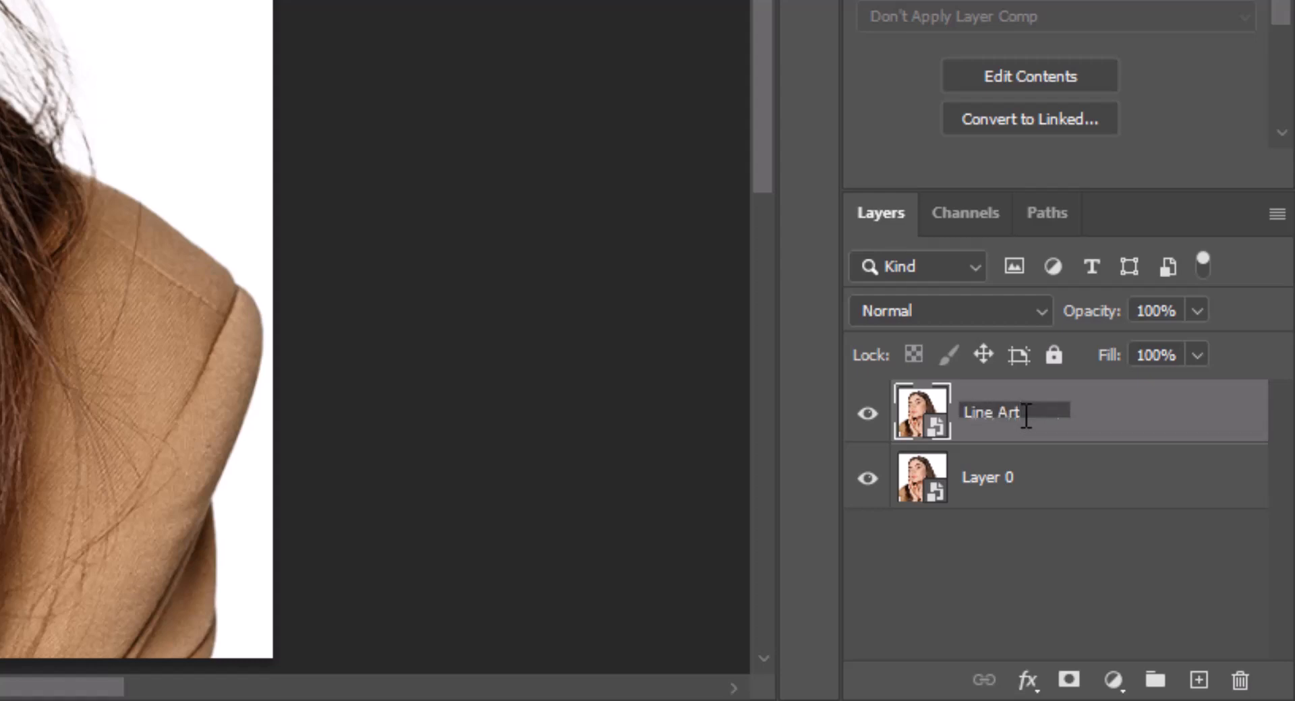
text(ine Art)
click(1111, 555)
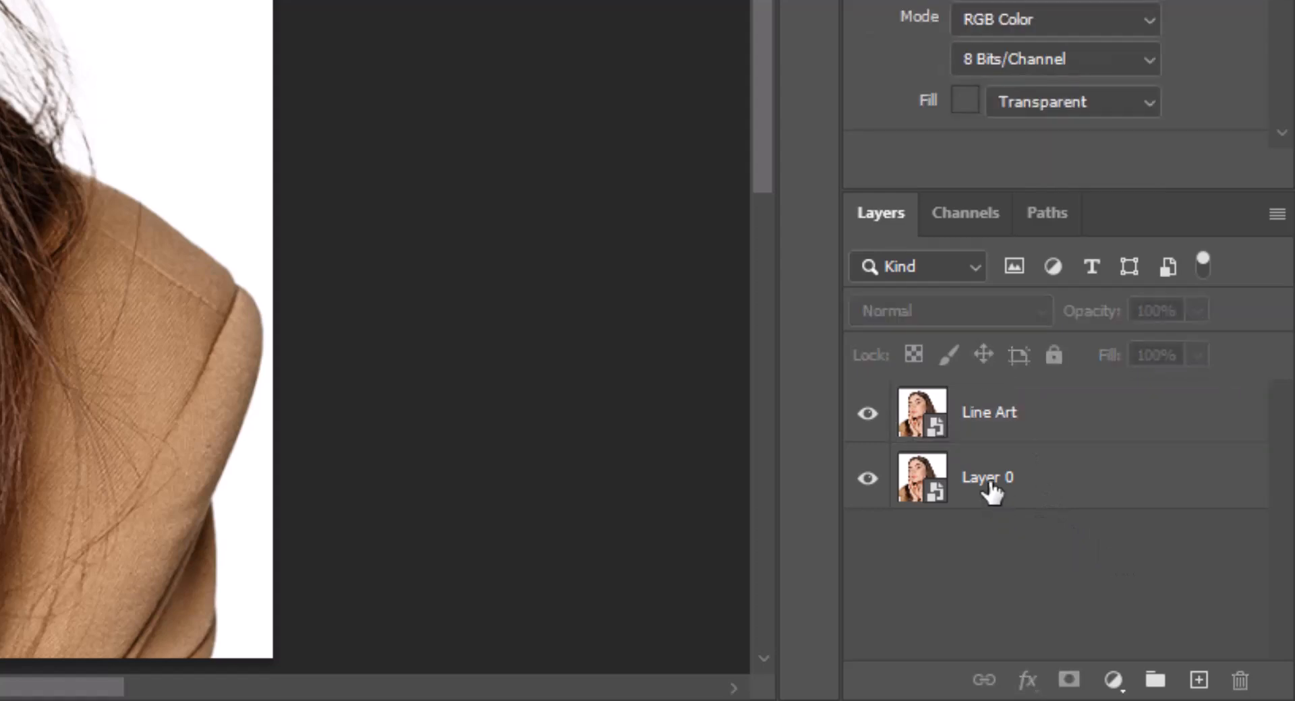
Rename the original smart object layer beneath Line Art as "Color".
double_click(989, 479)
text(Color)
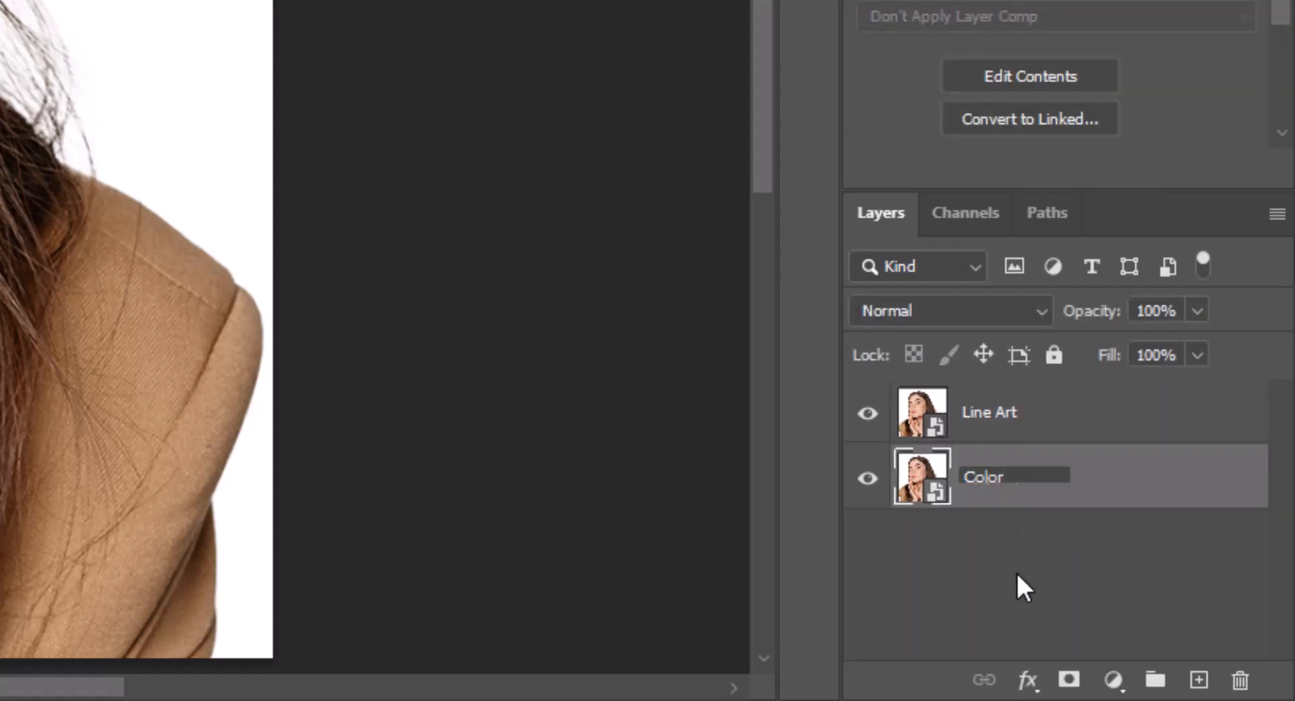
key(Return)
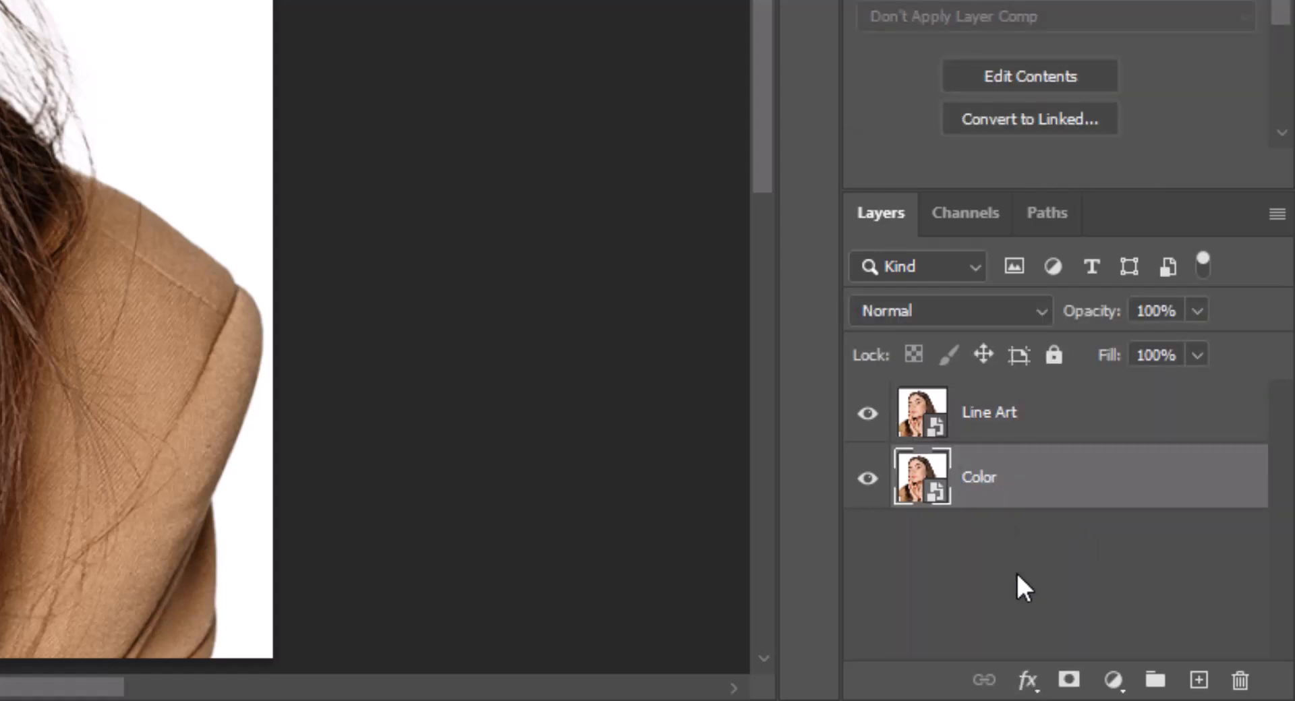
Apply the Poster Edges filter to the Line Art layer with Edge Thickness 0, Edge Intensity 5 and Posterization 6.
click(1116, 432)
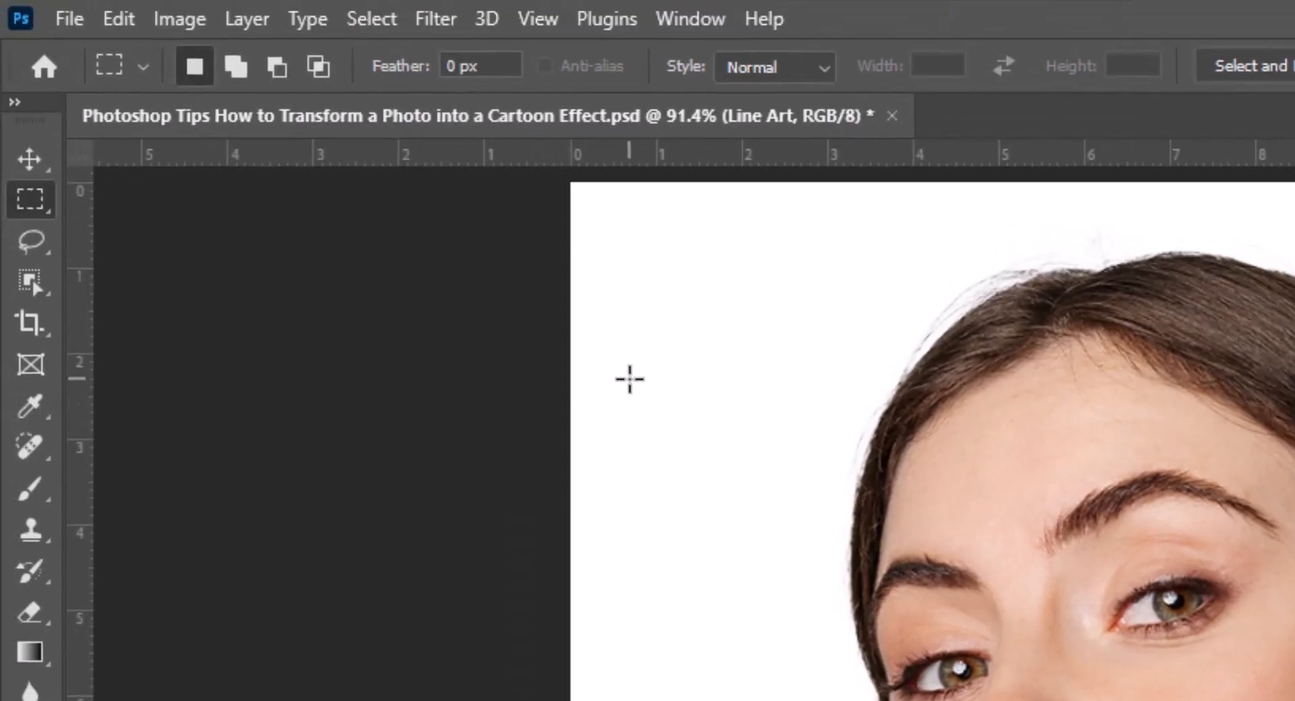
click(438, 21)
click(486, 196)
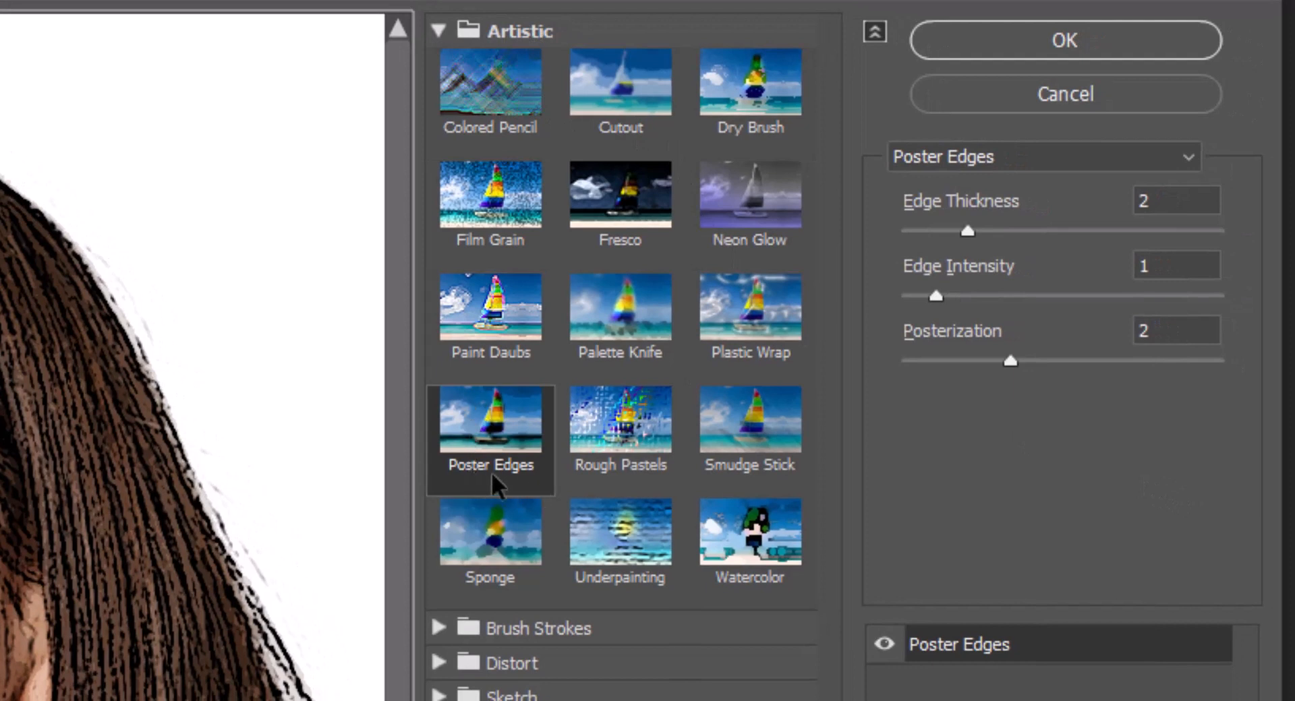
click(1181, 200)
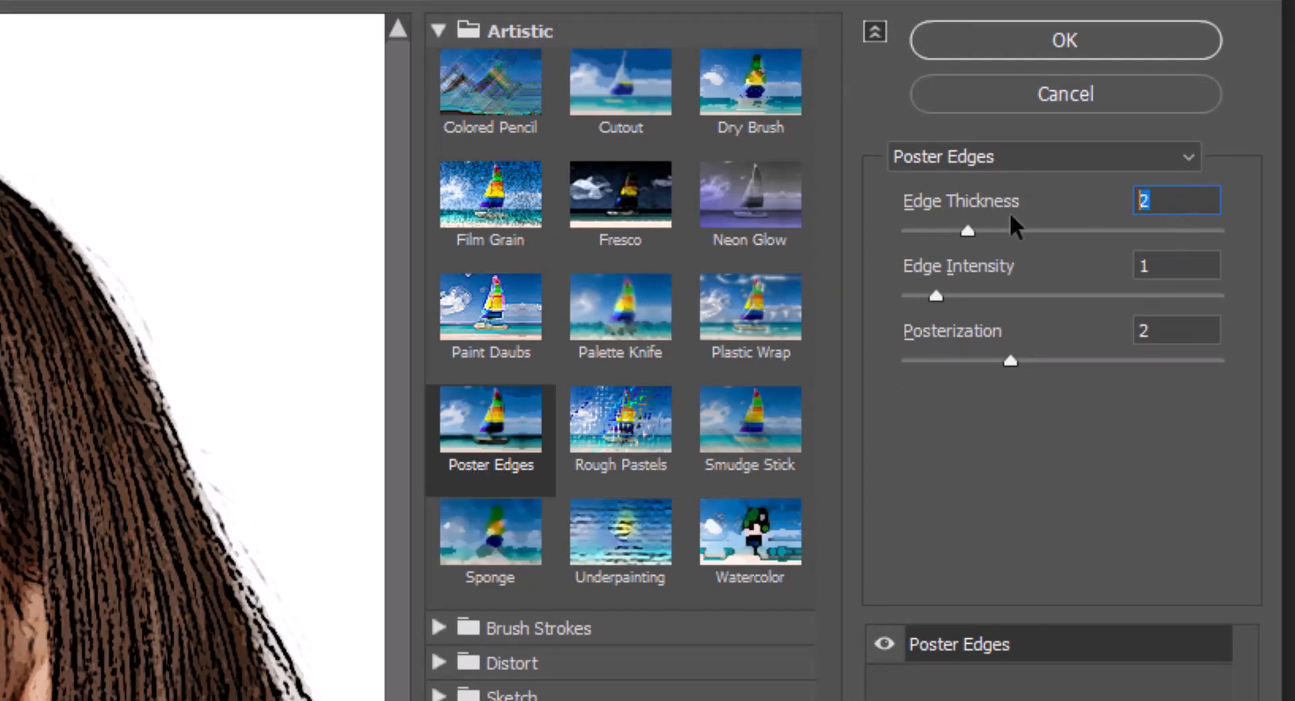
text(0)
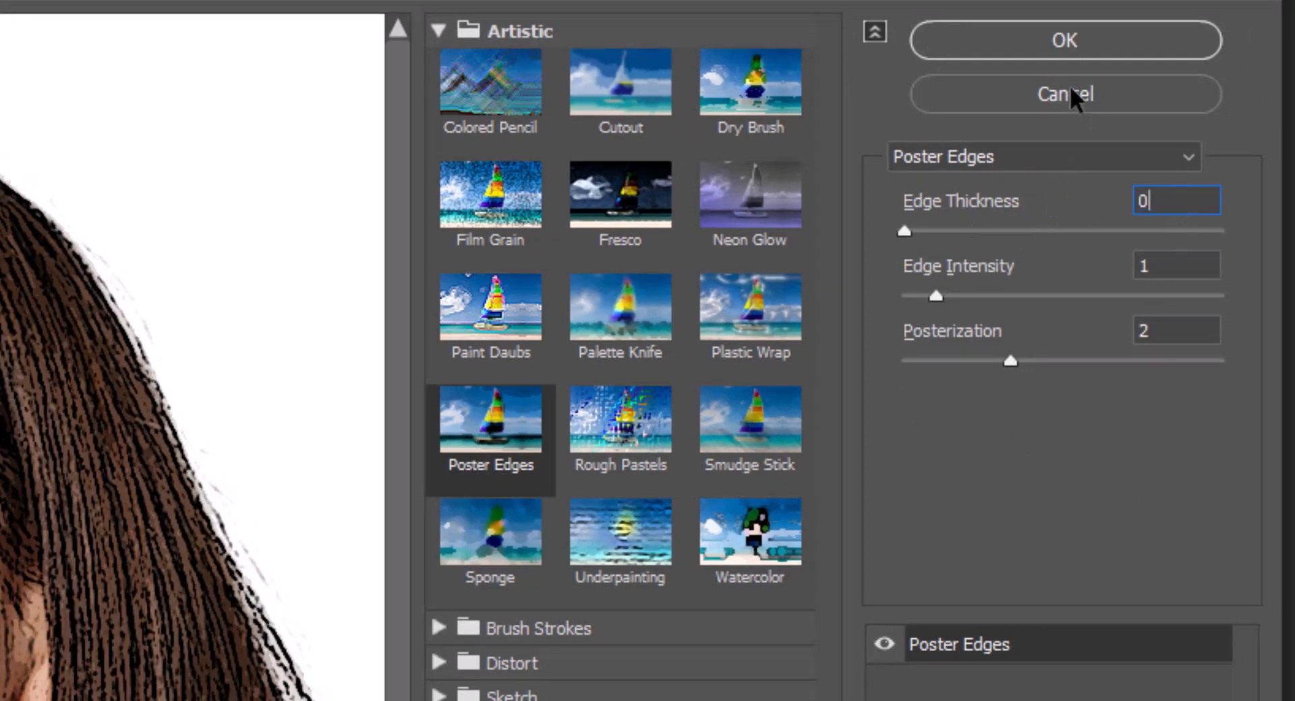
click(1177, 267)
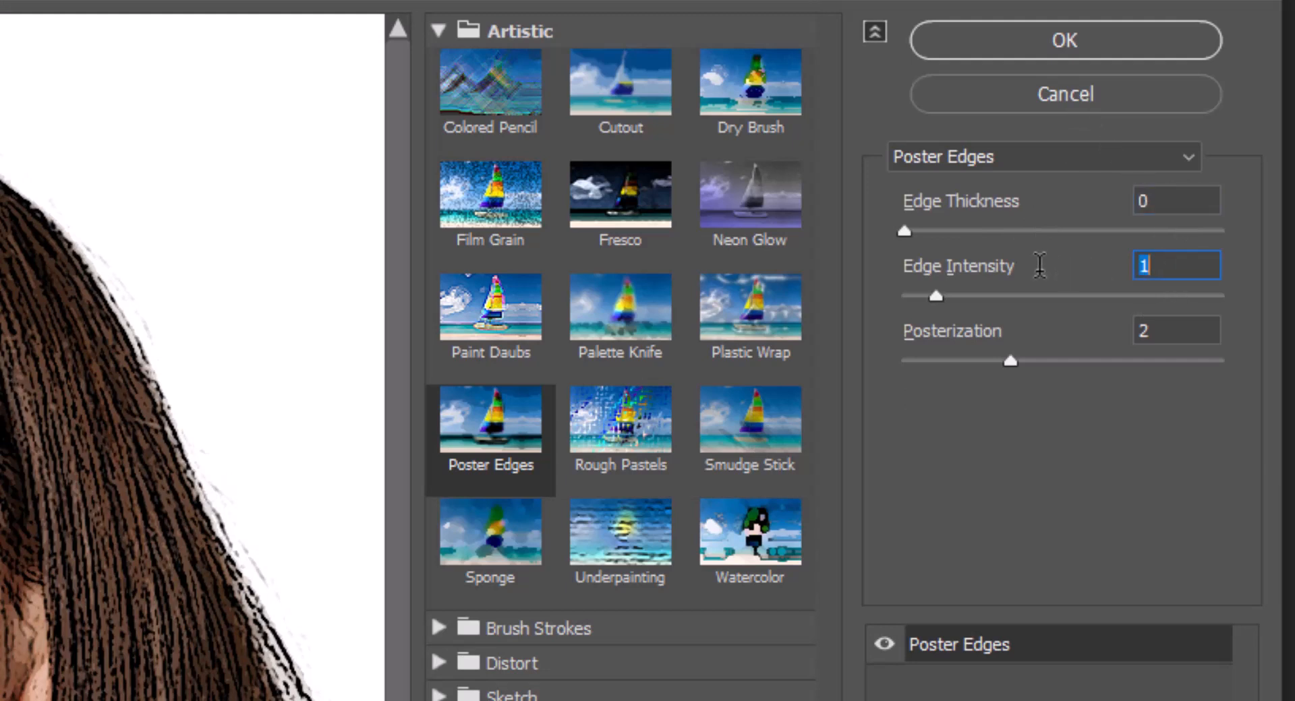
text(5)
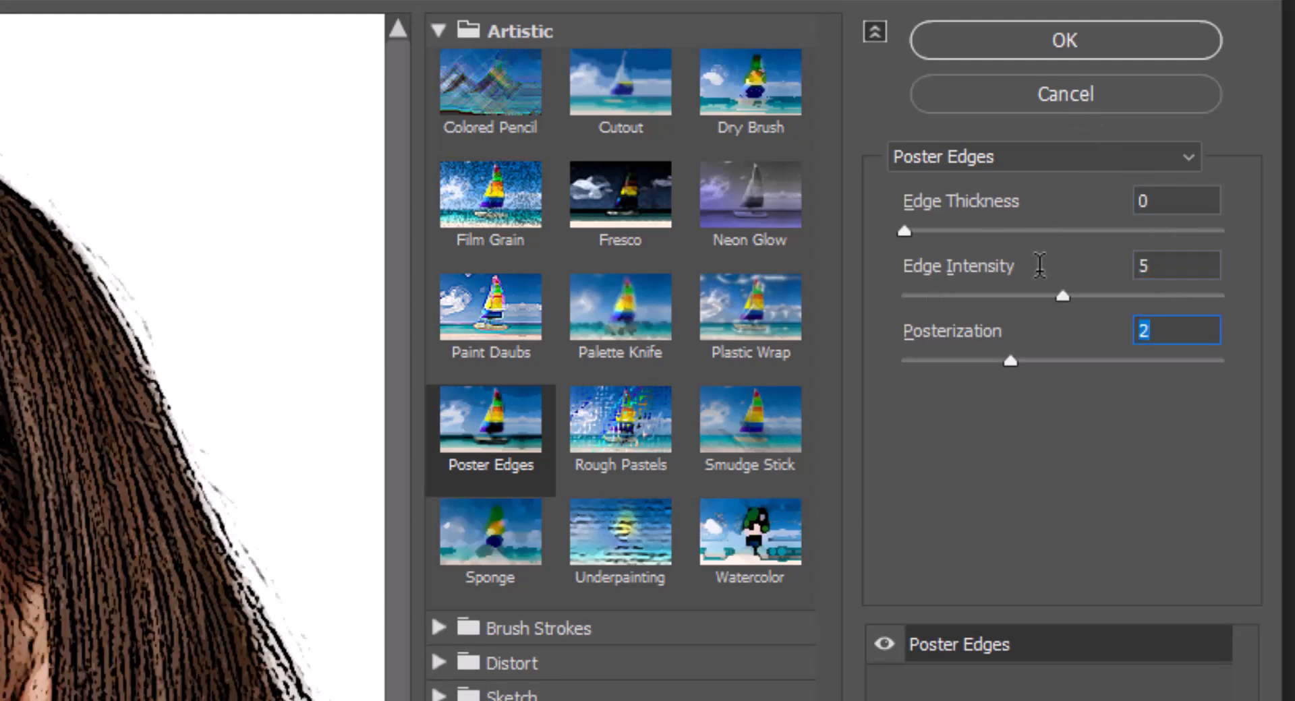
text(6)
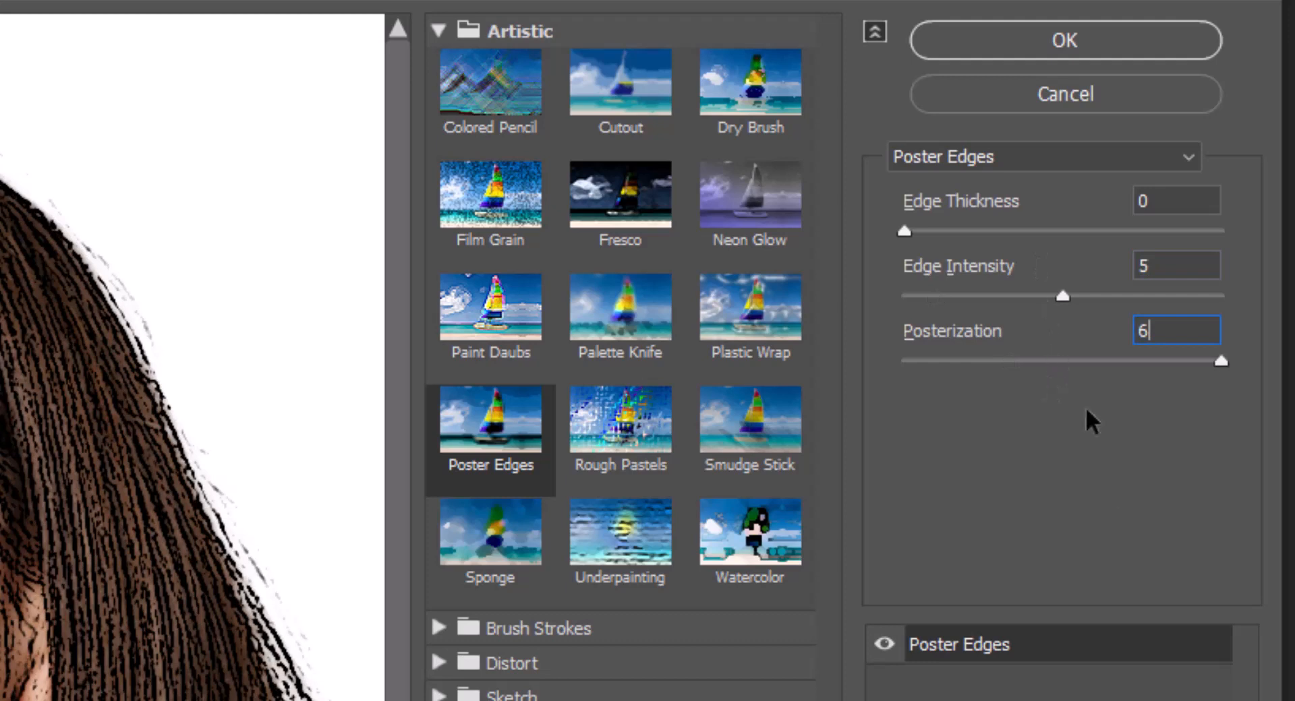
key(Tab)
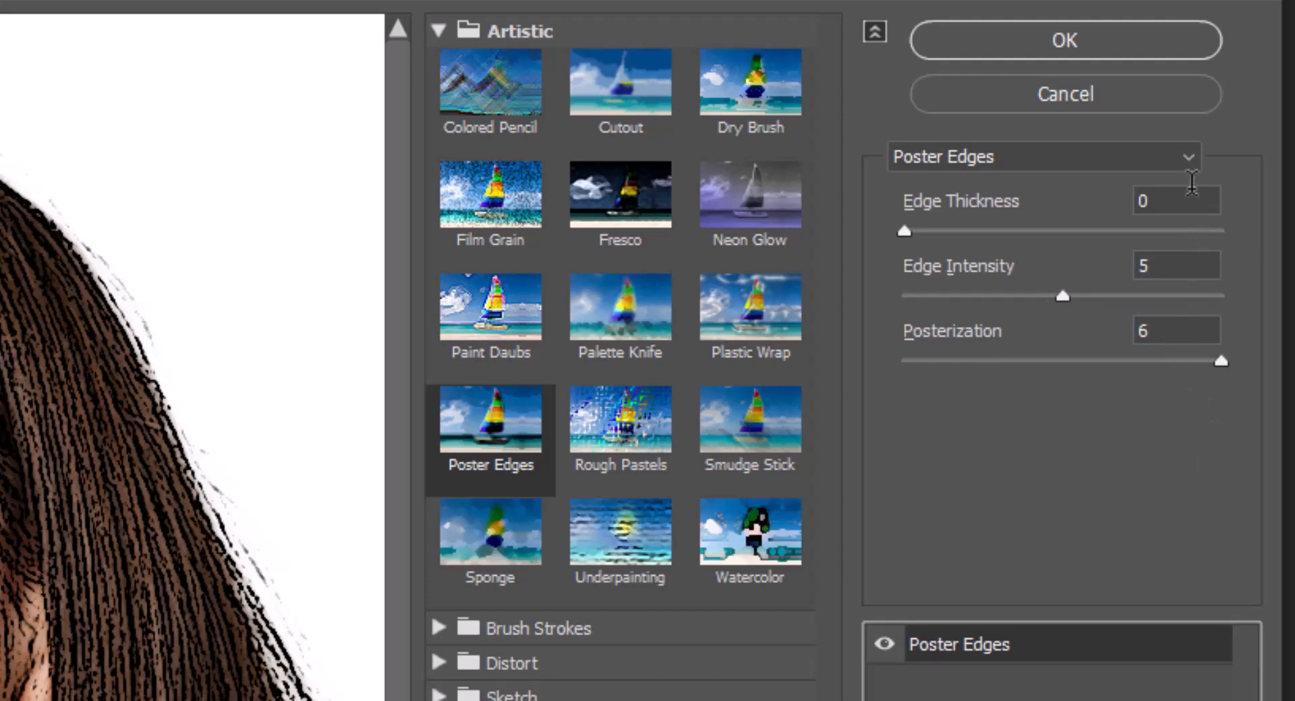
click(1074, 47)
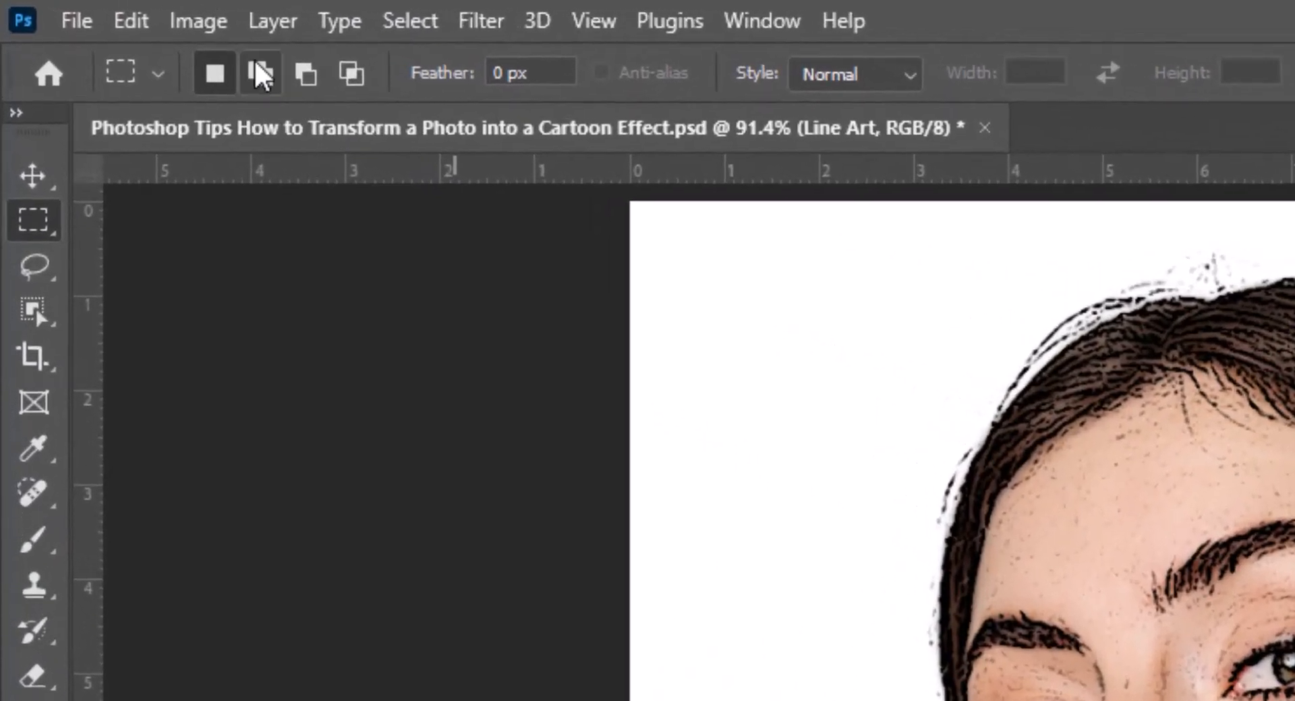
Apply a Threshold adjustment with a level of 80 to the Line Art layer.
click(76, 8)
mouse_move(247, 109)
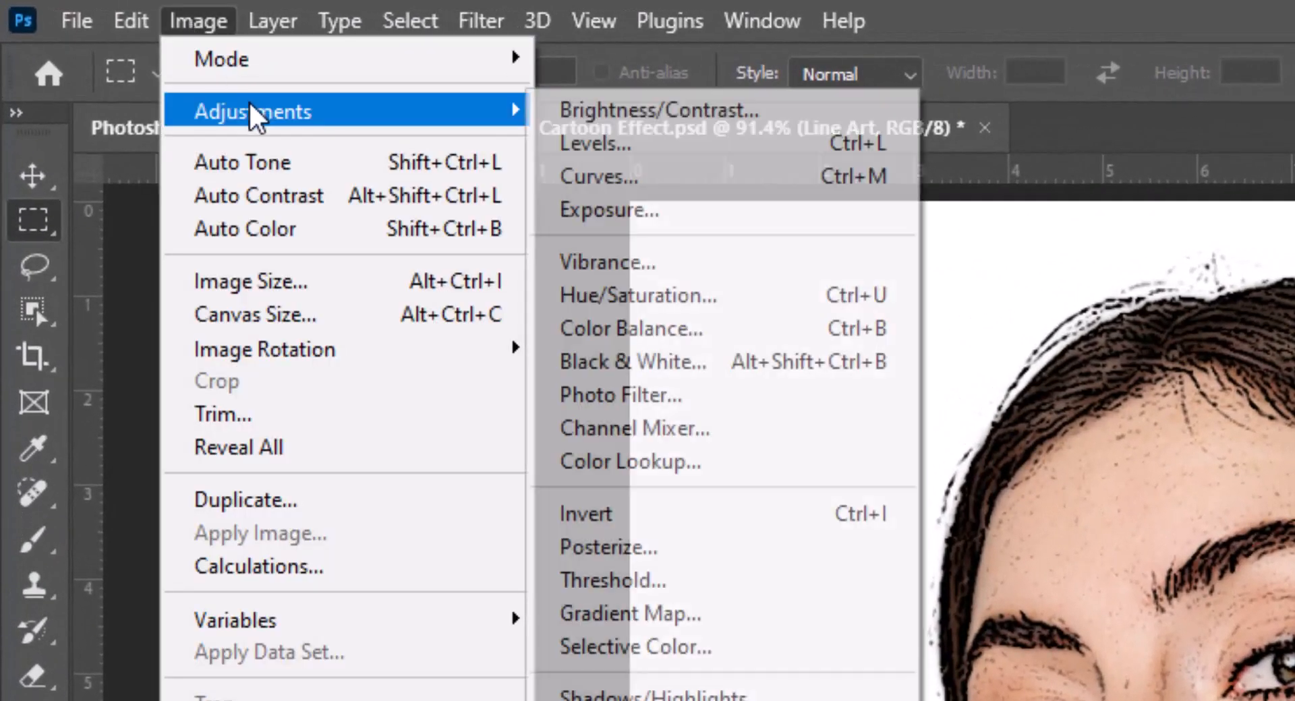
click(651, 581)
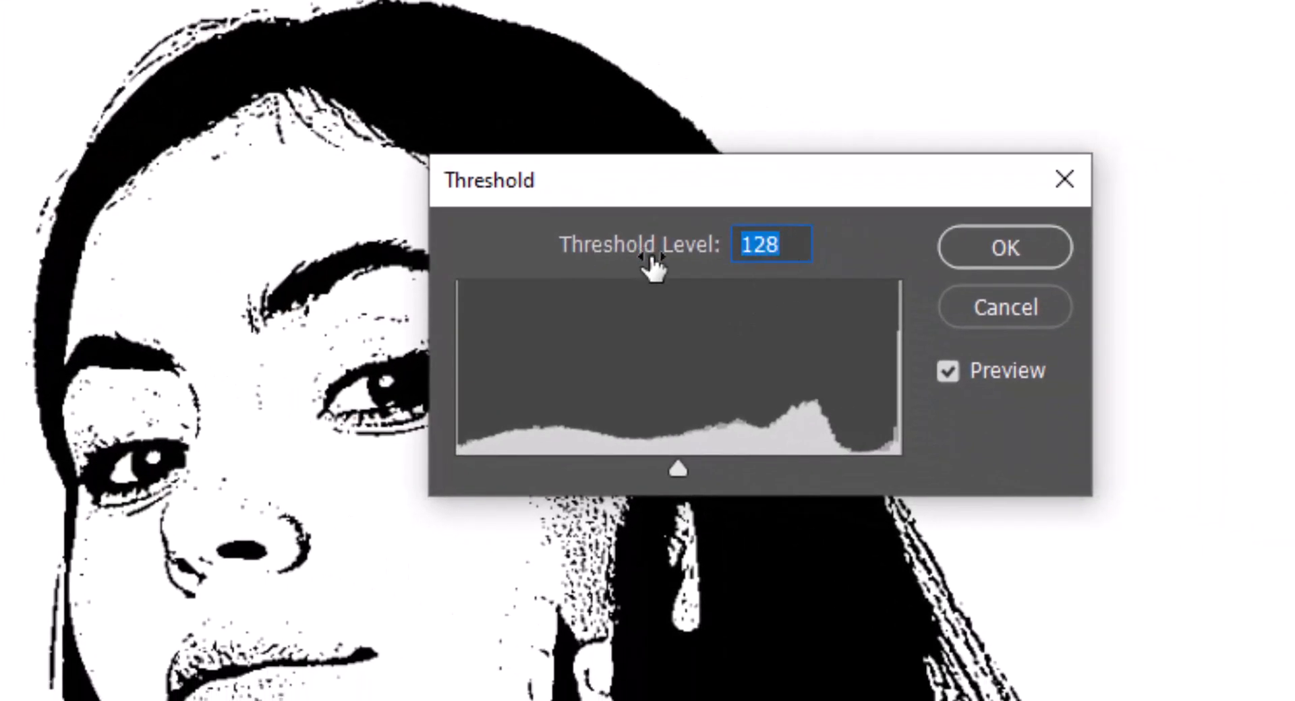
text(80)
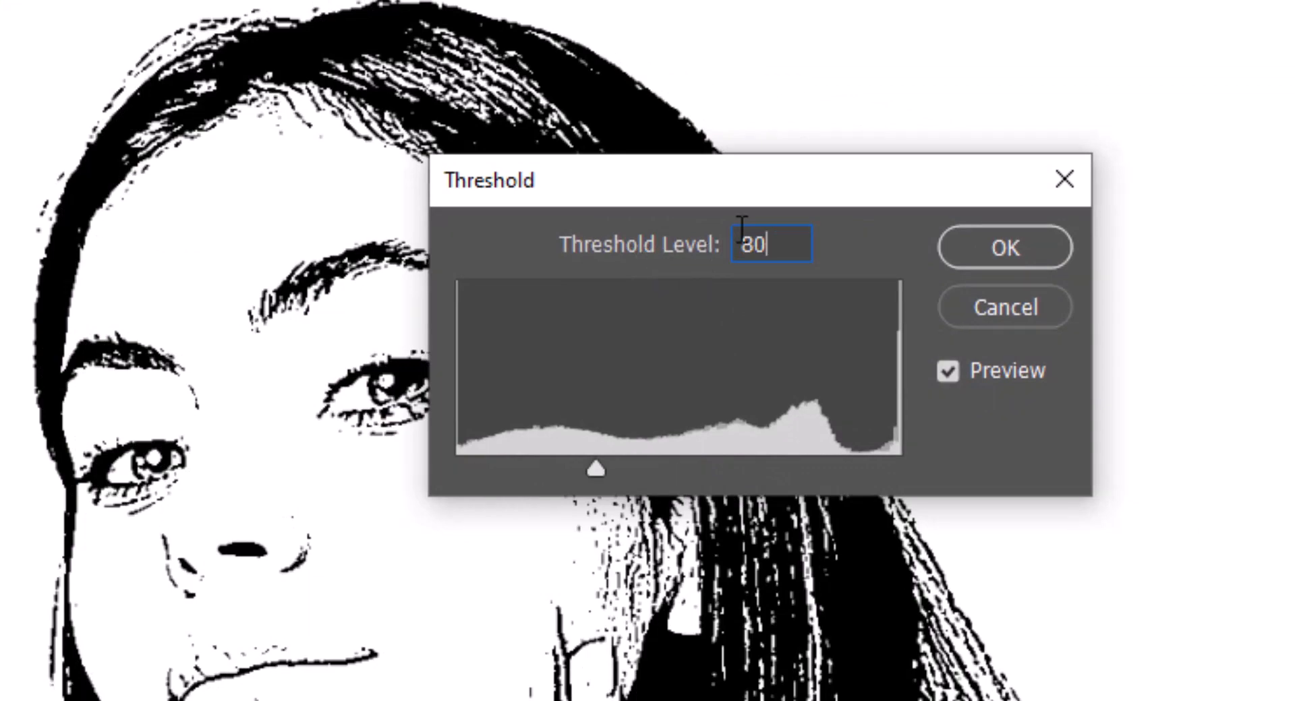
click(1008, 248)
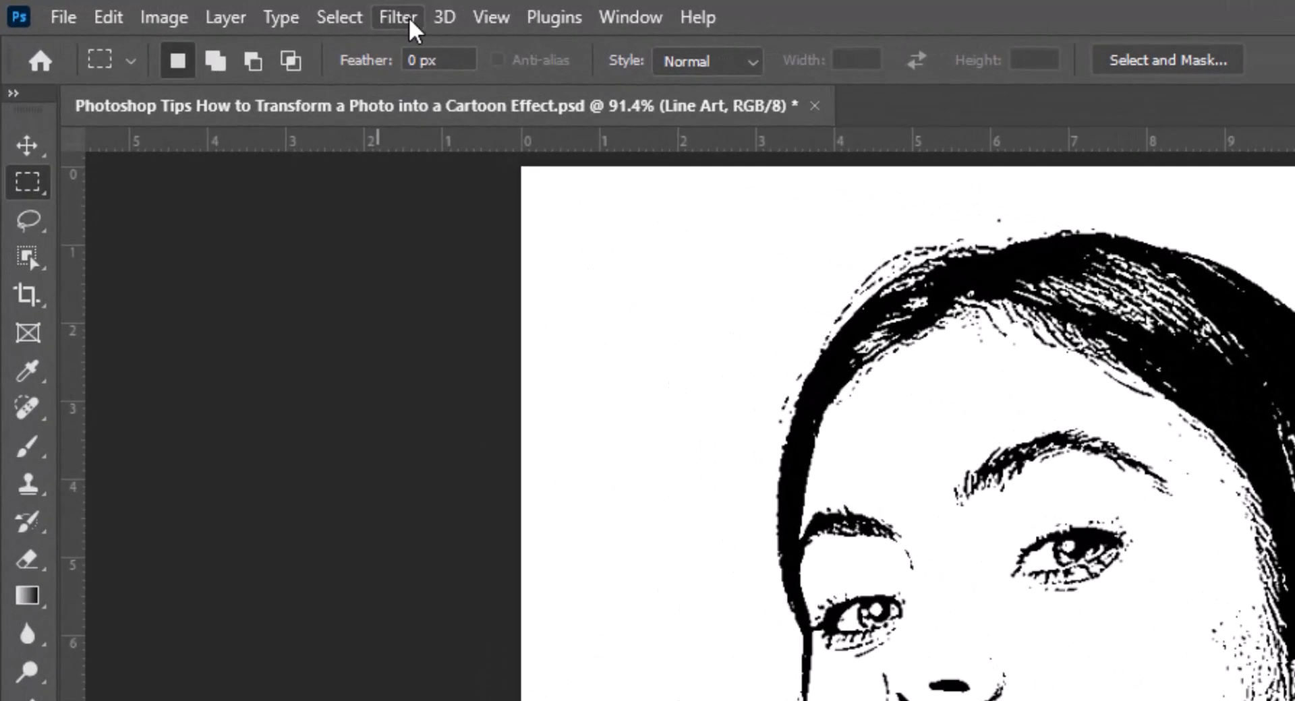
Apply the Oil Paint filter to the Line Art layer with Stylization 5, Cleanliness 3, Scale 0.1, Bristle Detail 0 and Lighting off.
click(190, 8)
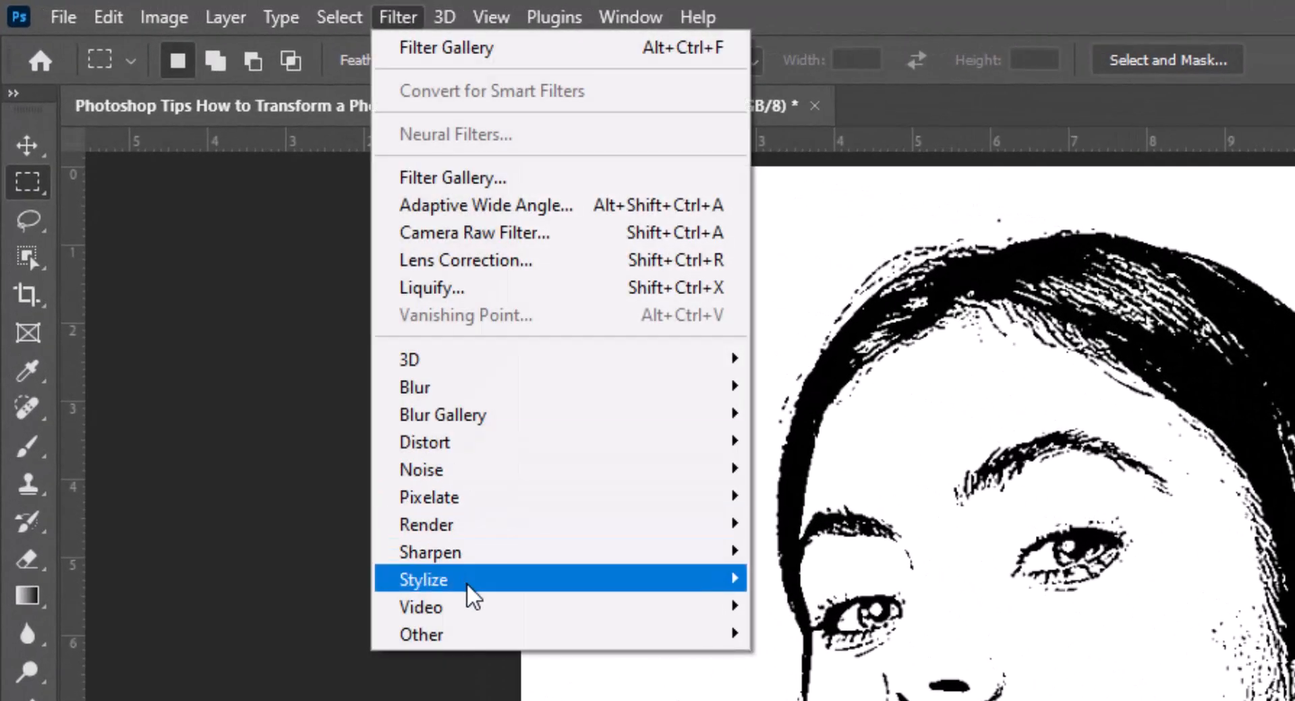
mouse_move(467, 581)
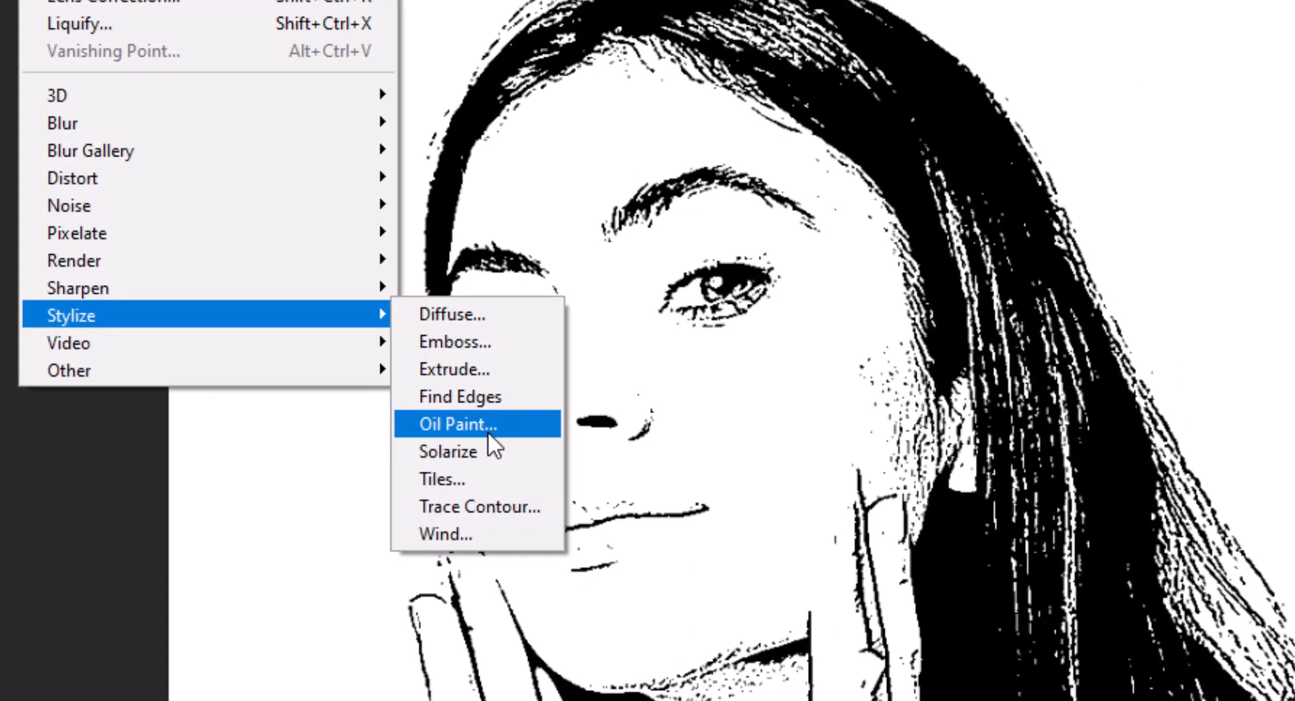
click(475, 422)
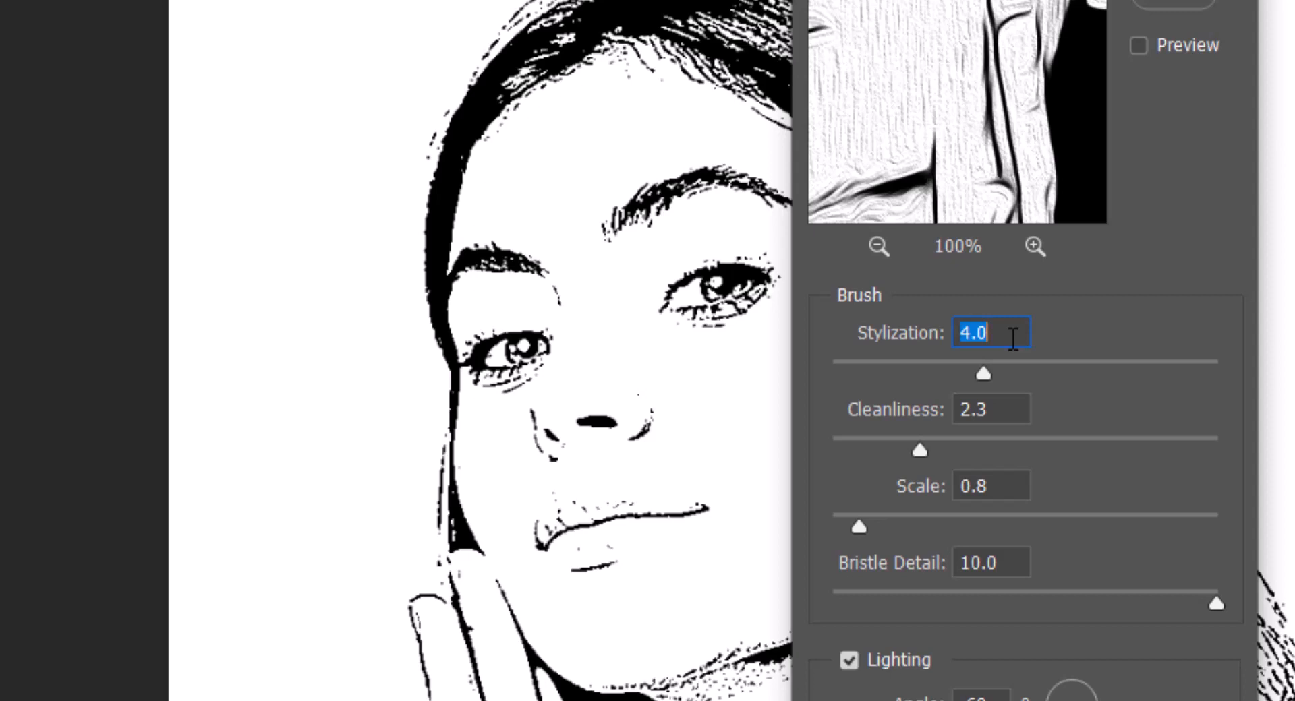
text(5)
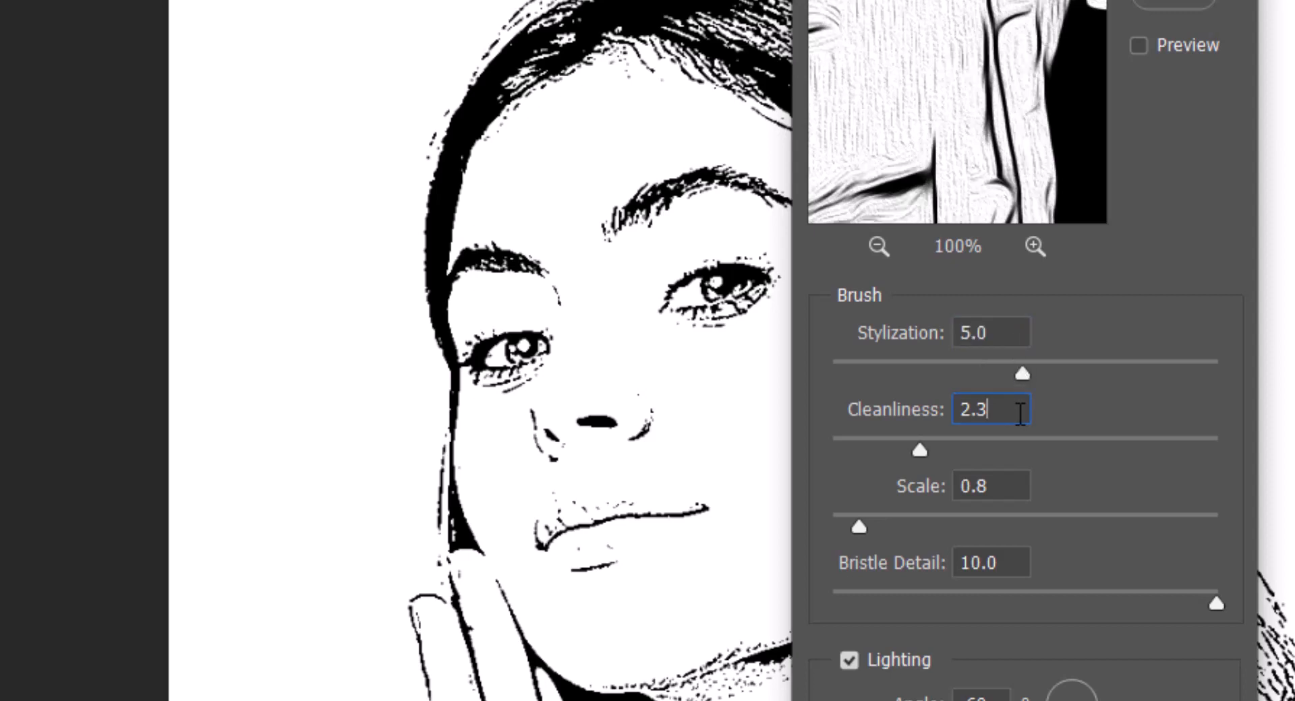
double_click(1019, 412)
text(3)
key(Tab)
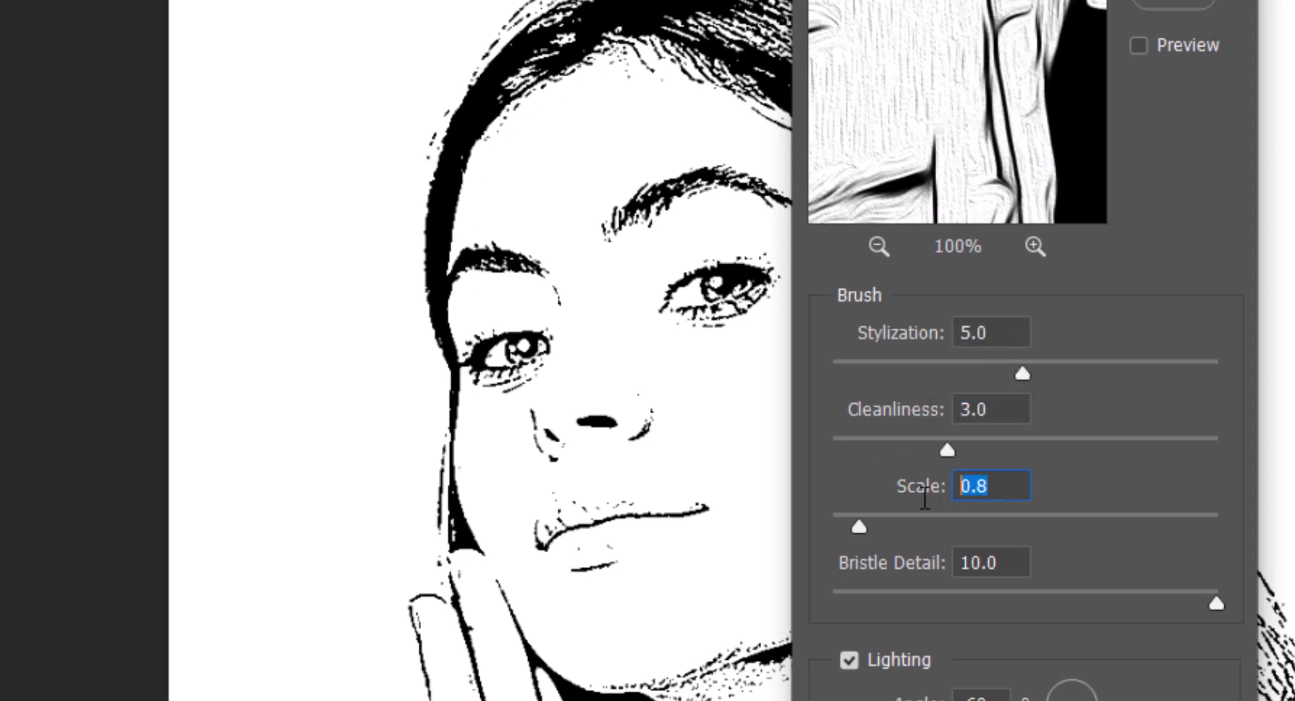
text(0.1)
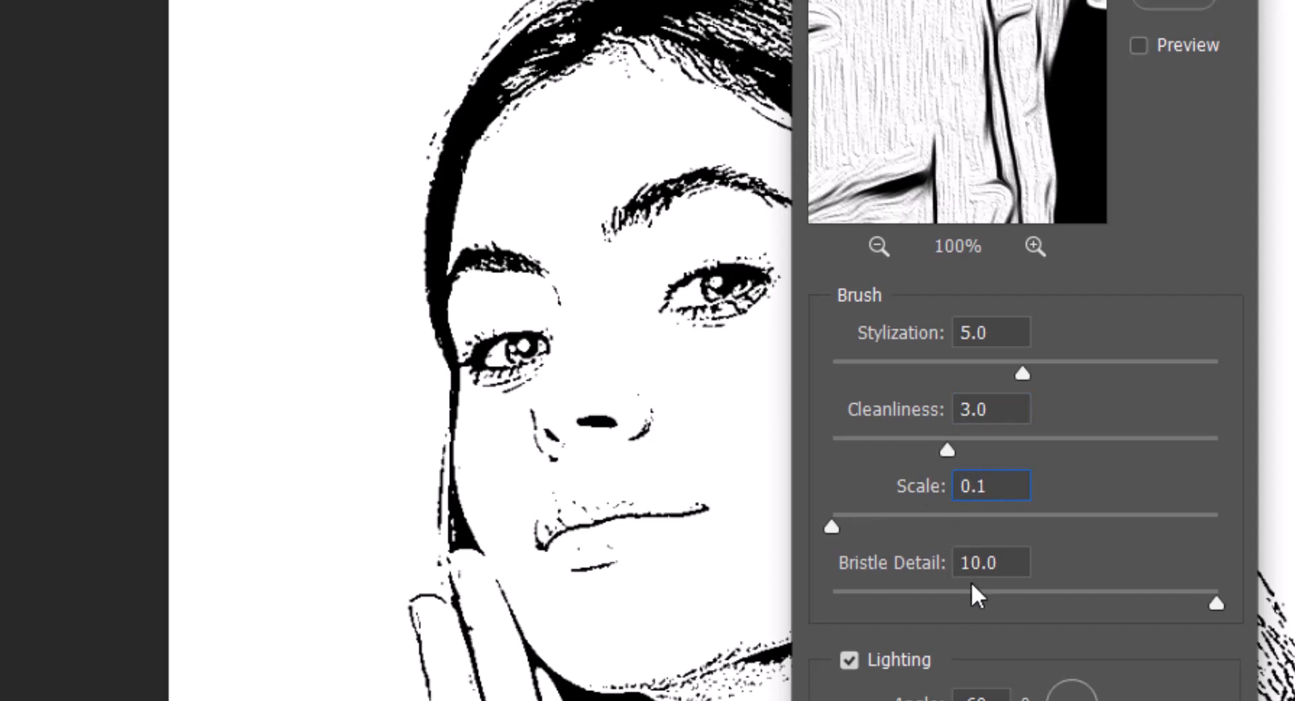
drag(1220, 615, 781, 610)
click(1044, 614)
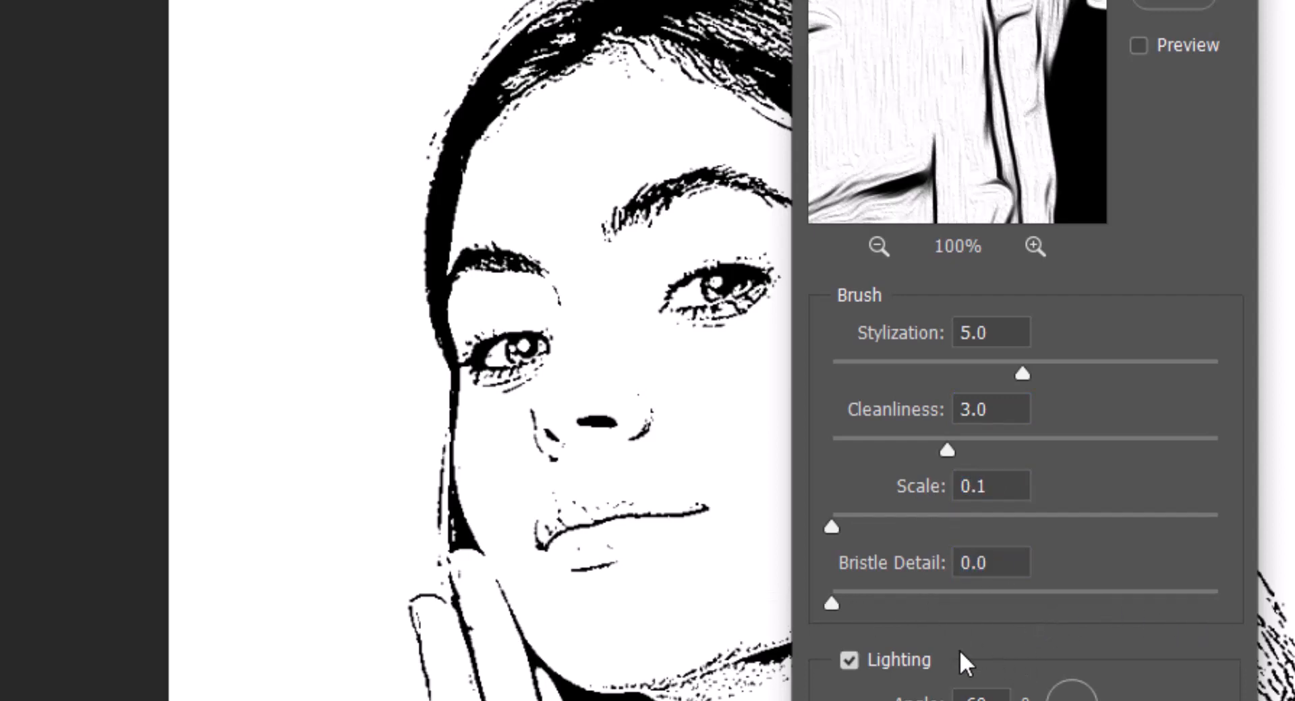
click(850, 662)
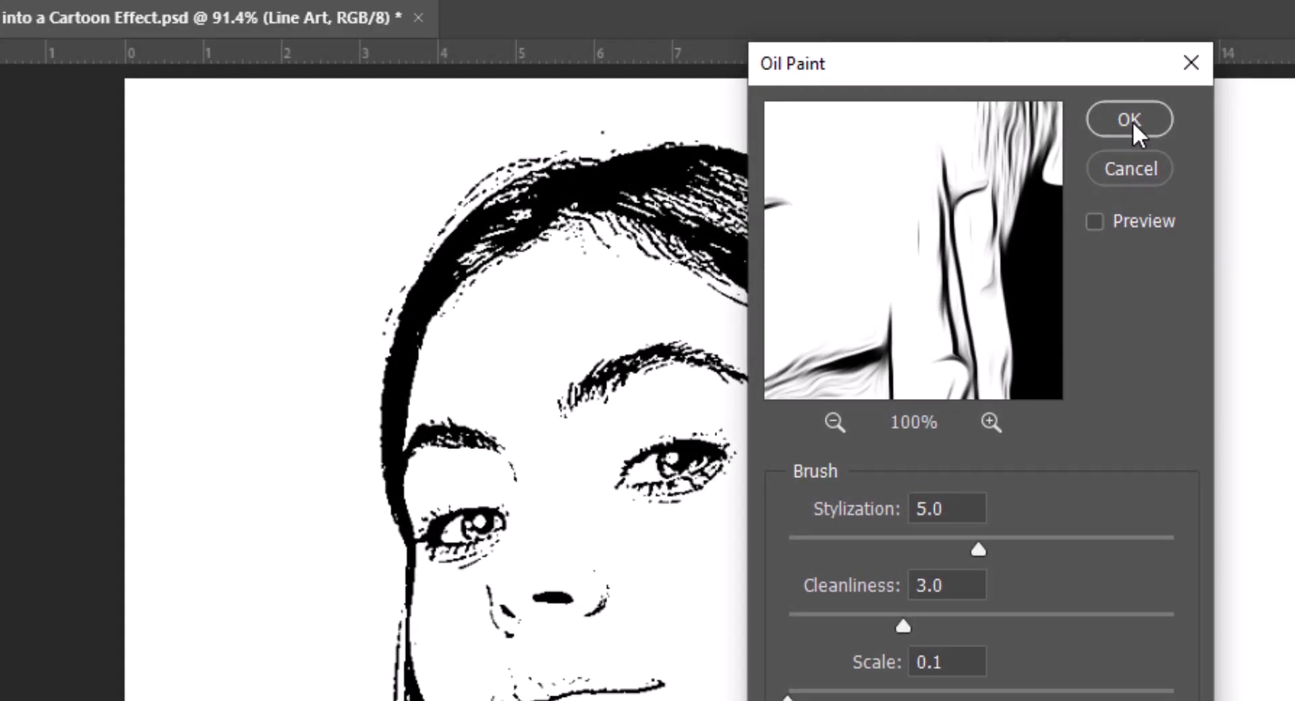
click(1131, 122)
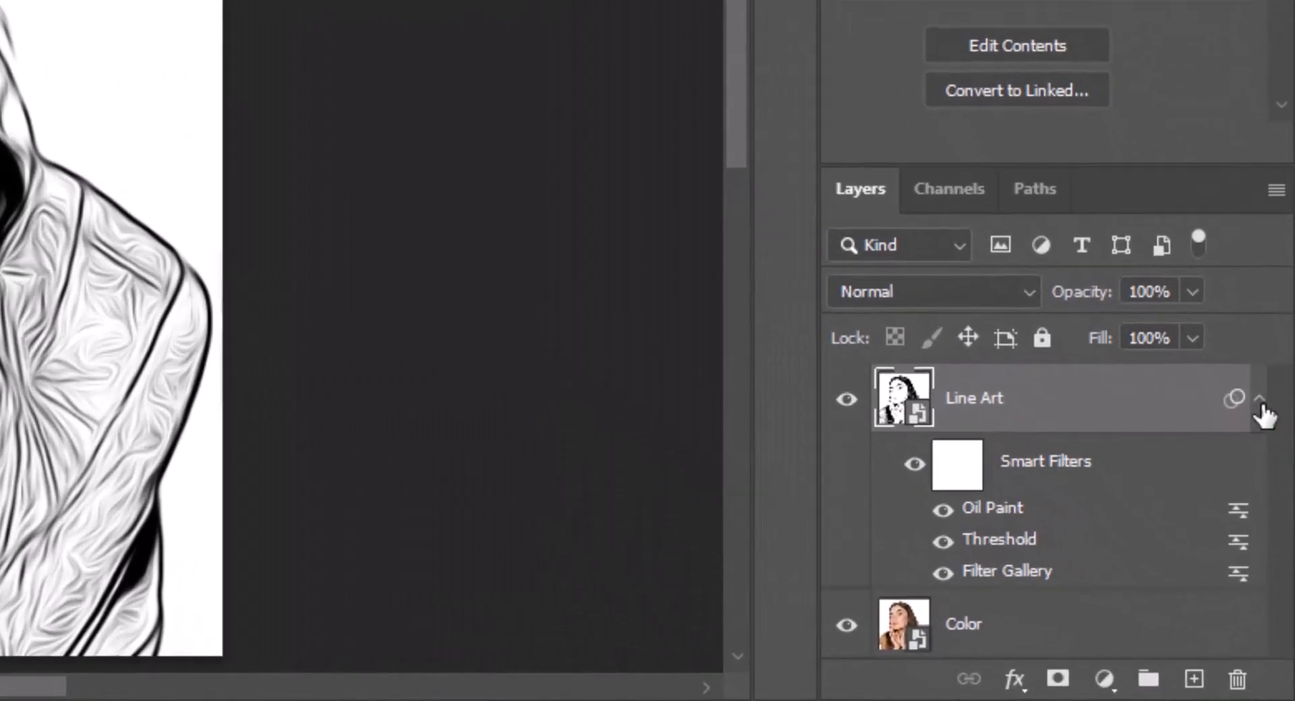
Collapse the Line Art layer's smart filters and add a Levels adjustment layer above it, clipped to Line Art only.
click(1280, 578)
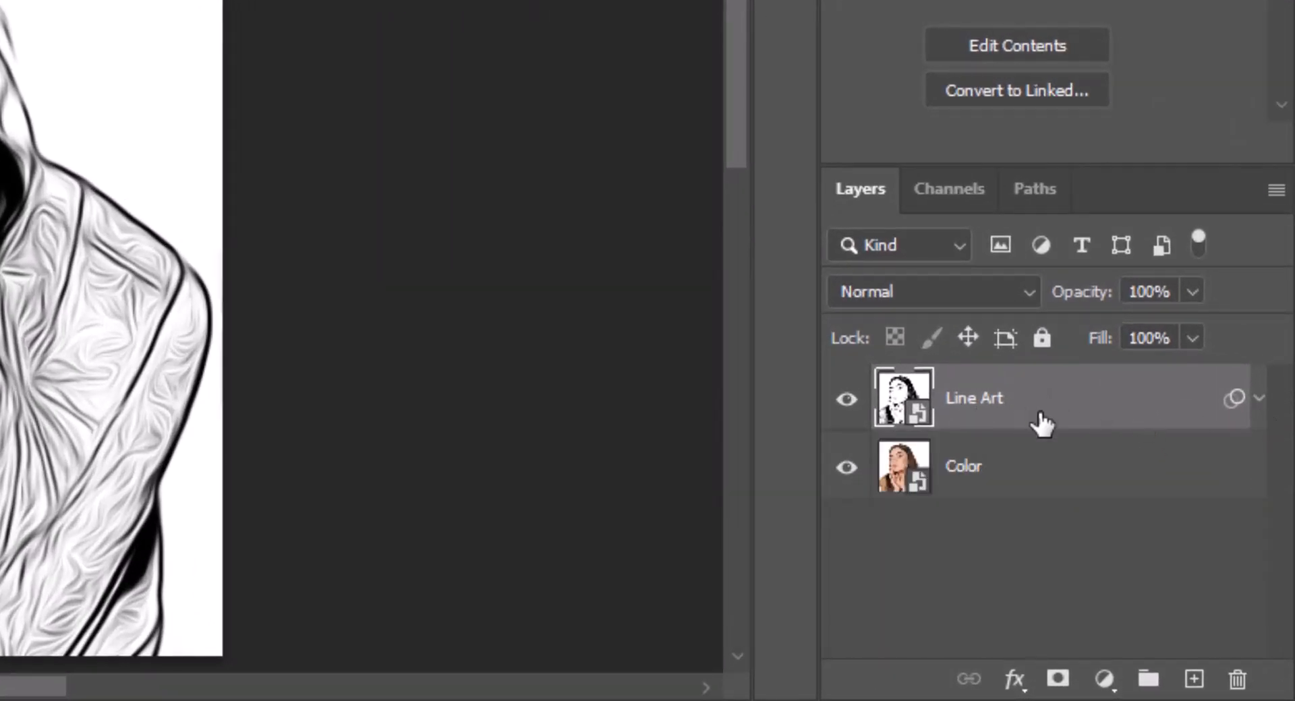
click(1104, 679)
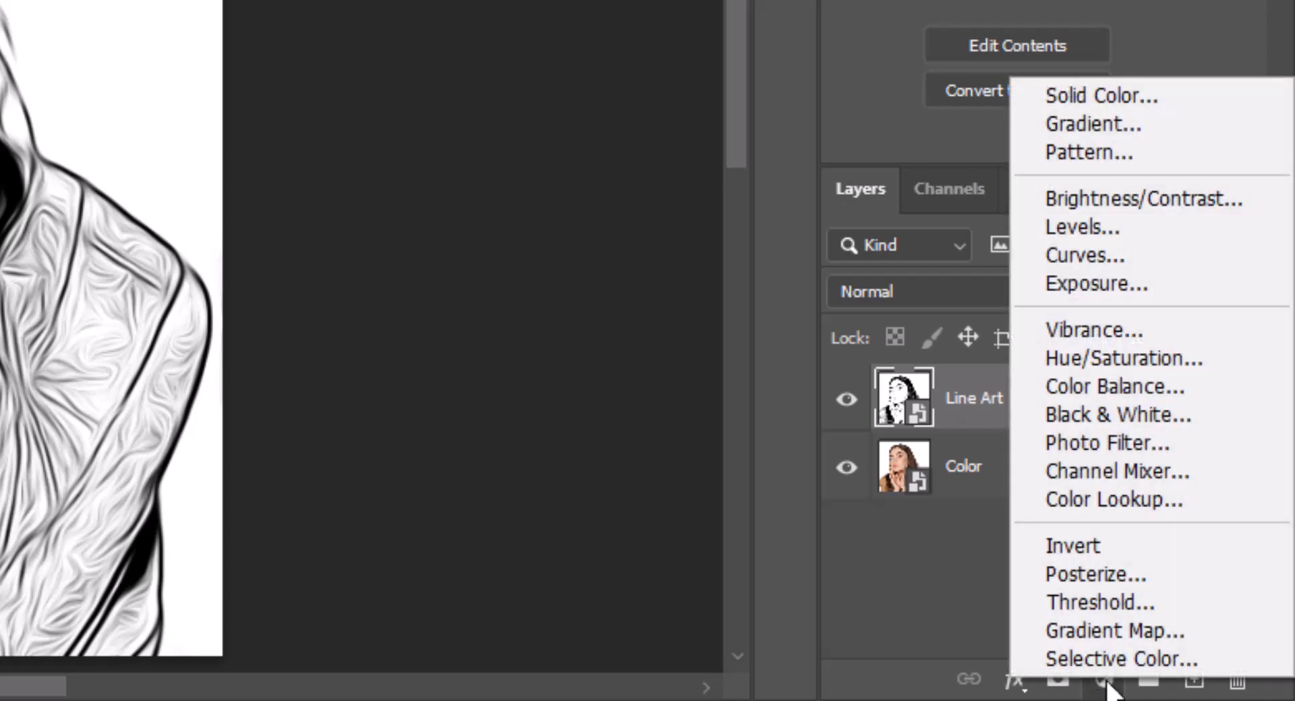
click(1107, 225)
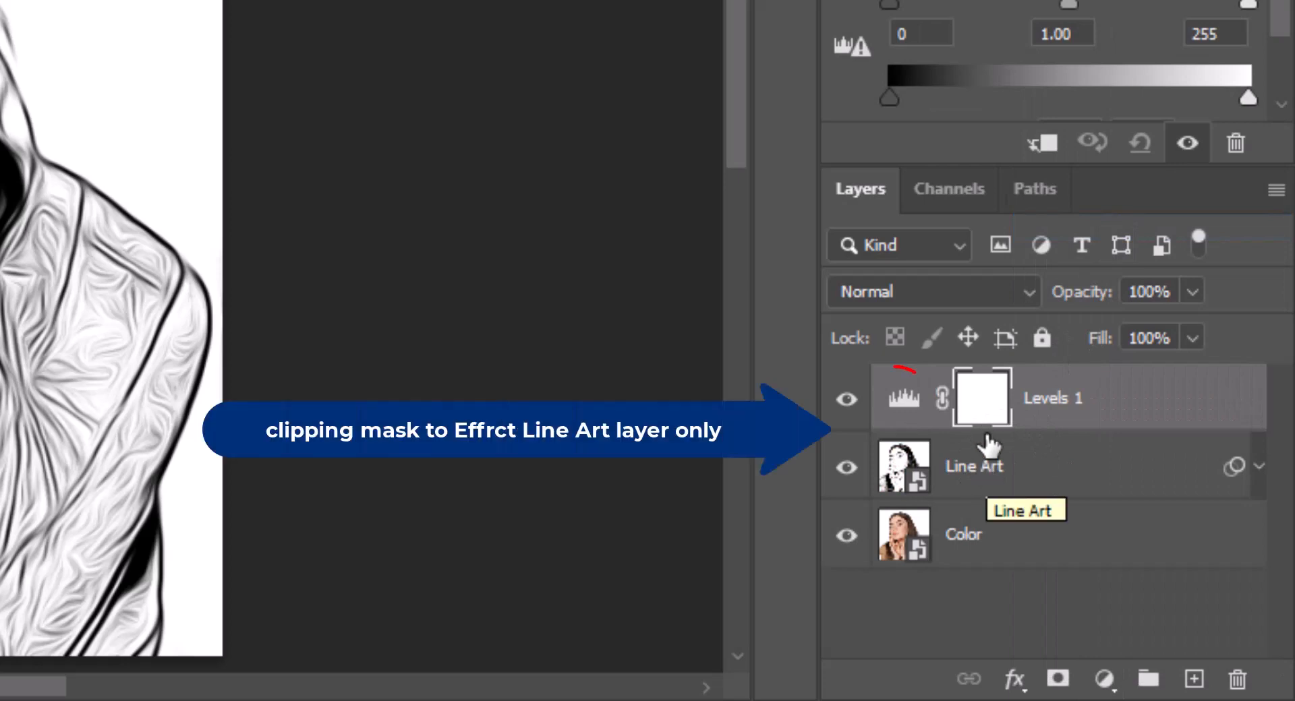
click(1044, 143)
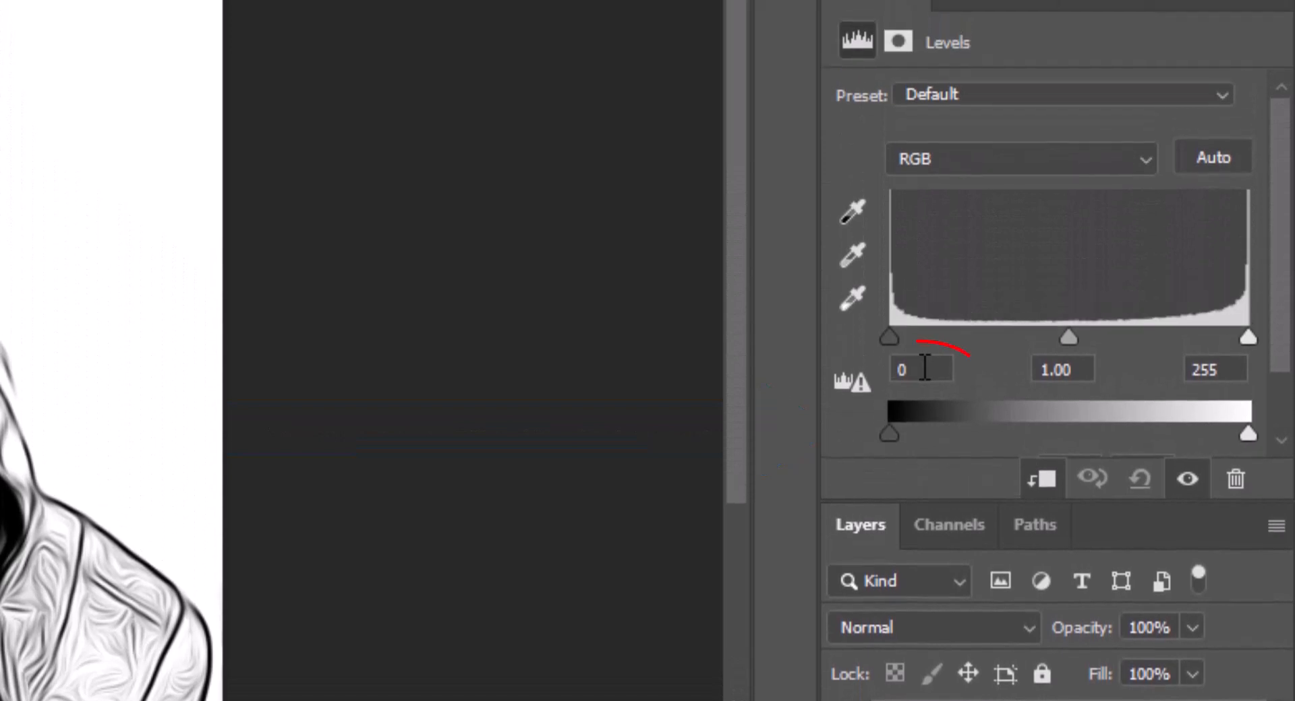
Set the Levels adjustment's input black point to 100 and its input white point to 160.
drag(924, 32, 824, 62)
text(100)
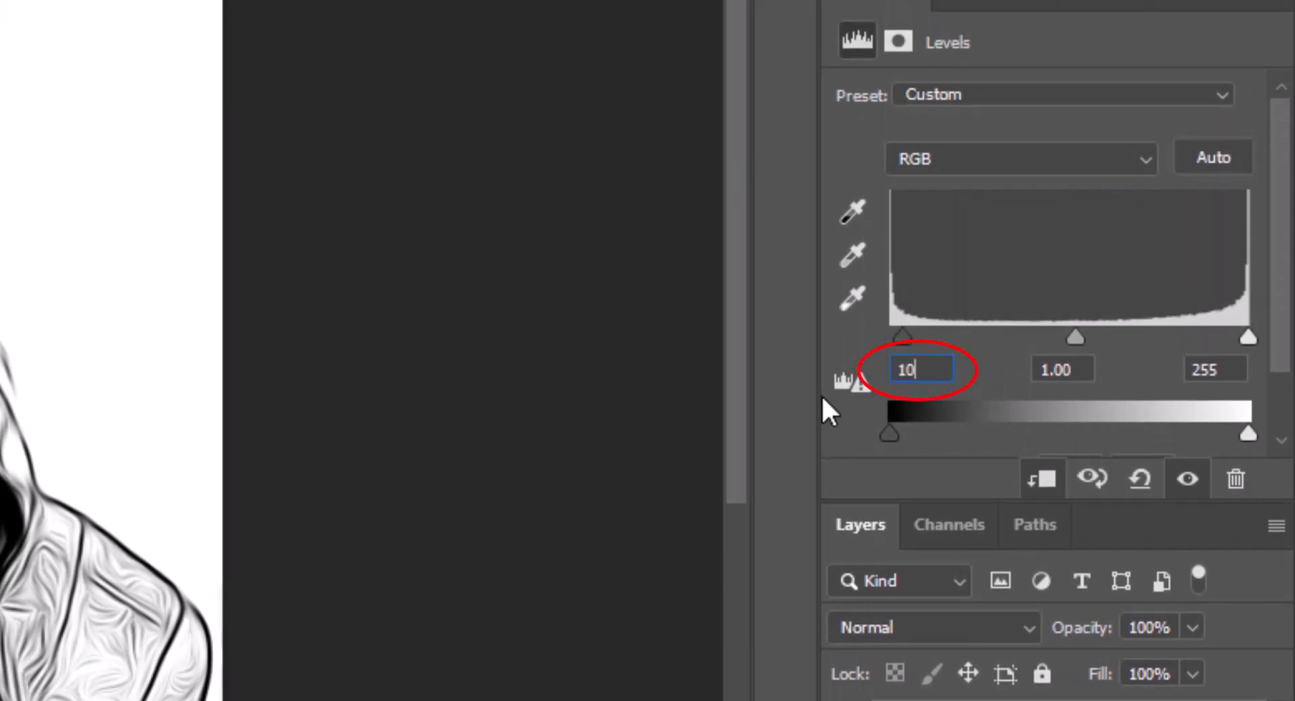
drag(1221, 371, 1172, 375)
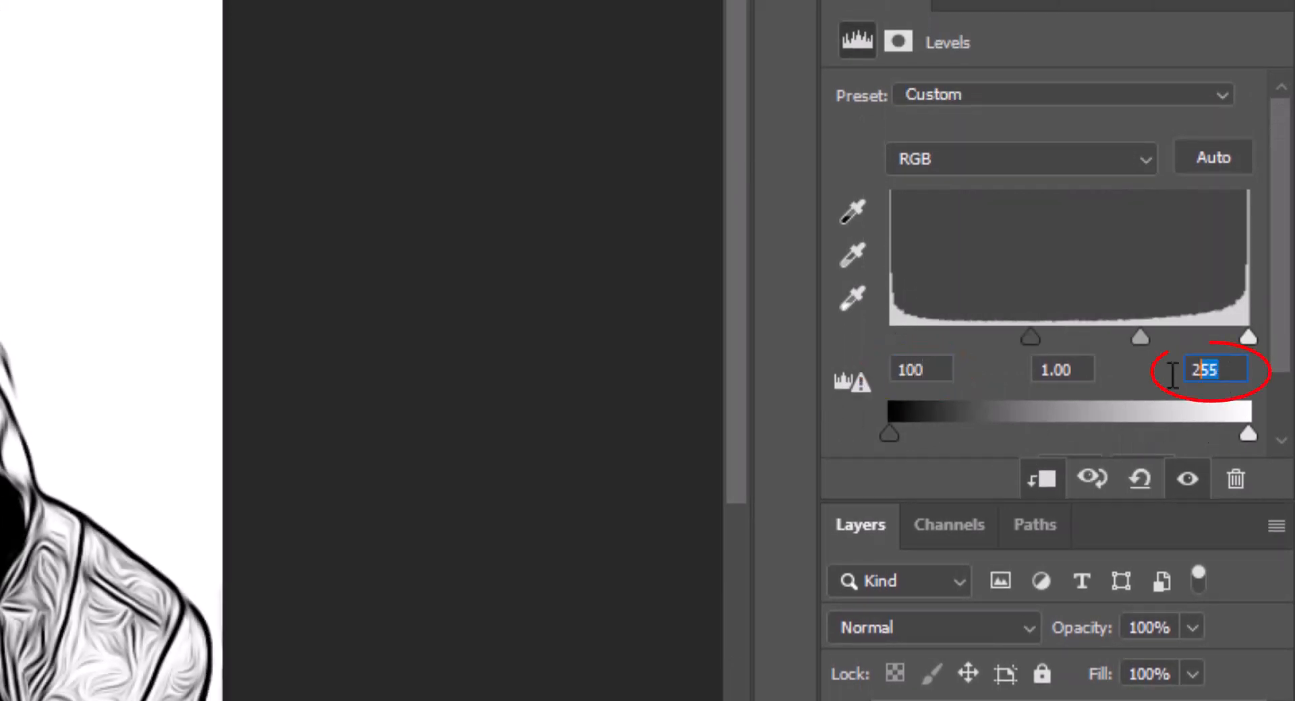
text(160)
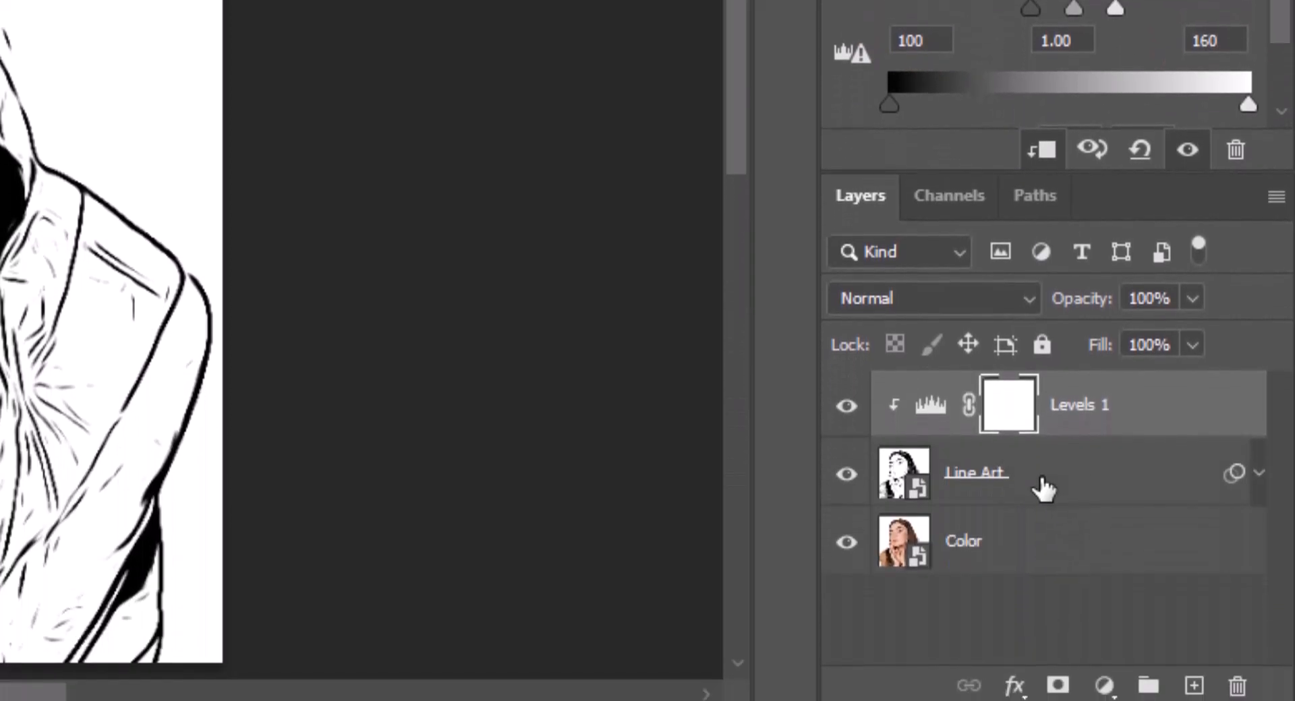
Change the Line Art layer's blend mode to Multiply so the Color layer shows through.
click(1081, 478)
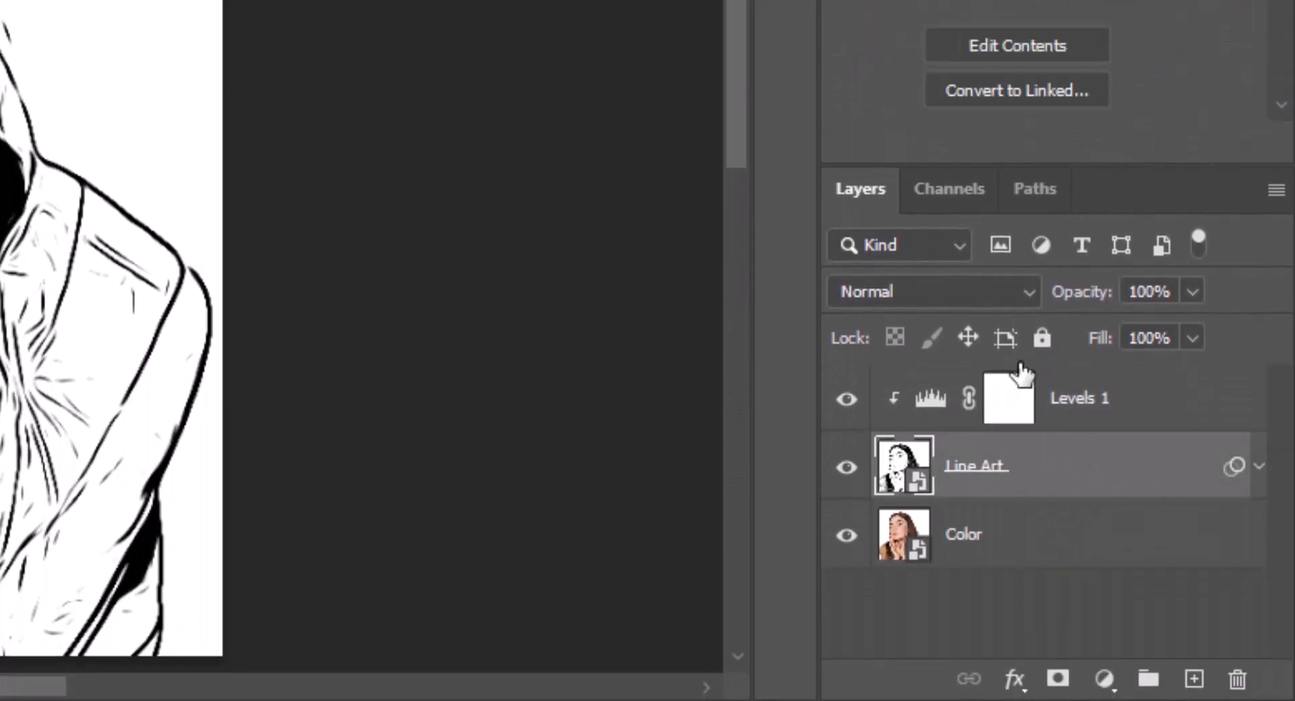
click(1029, 292)
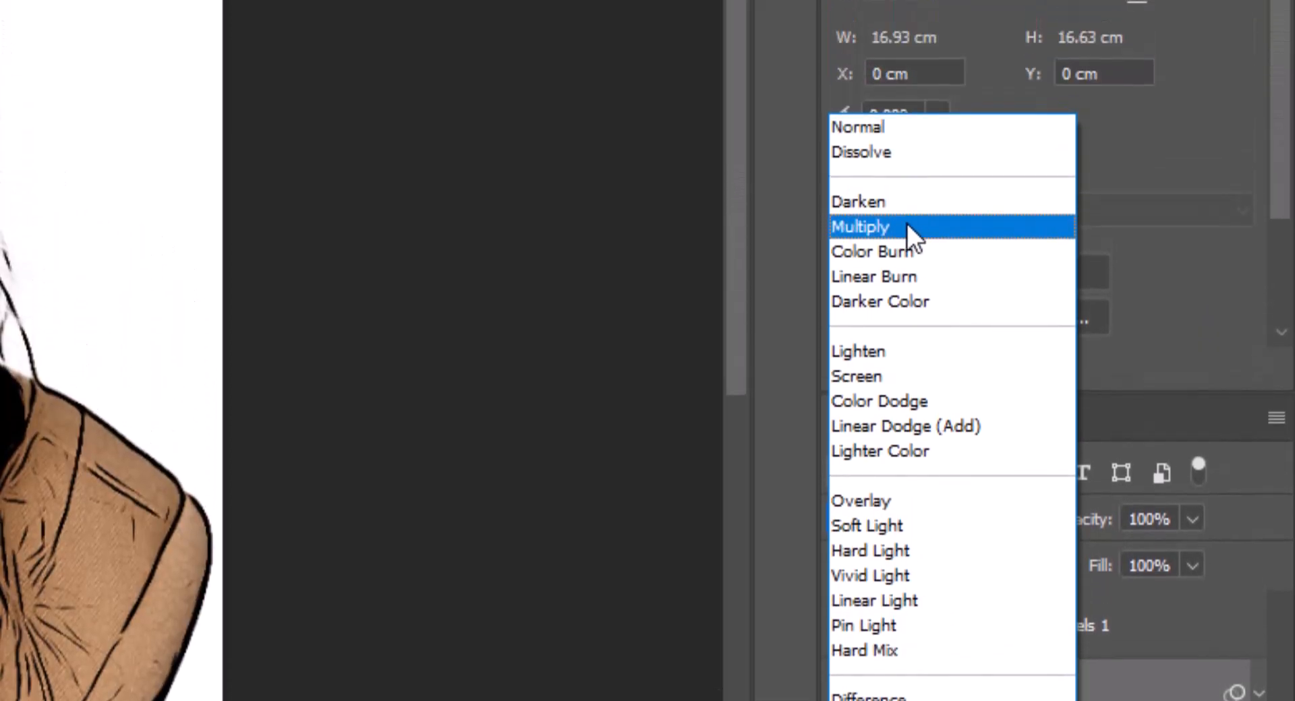
click(907, 227)
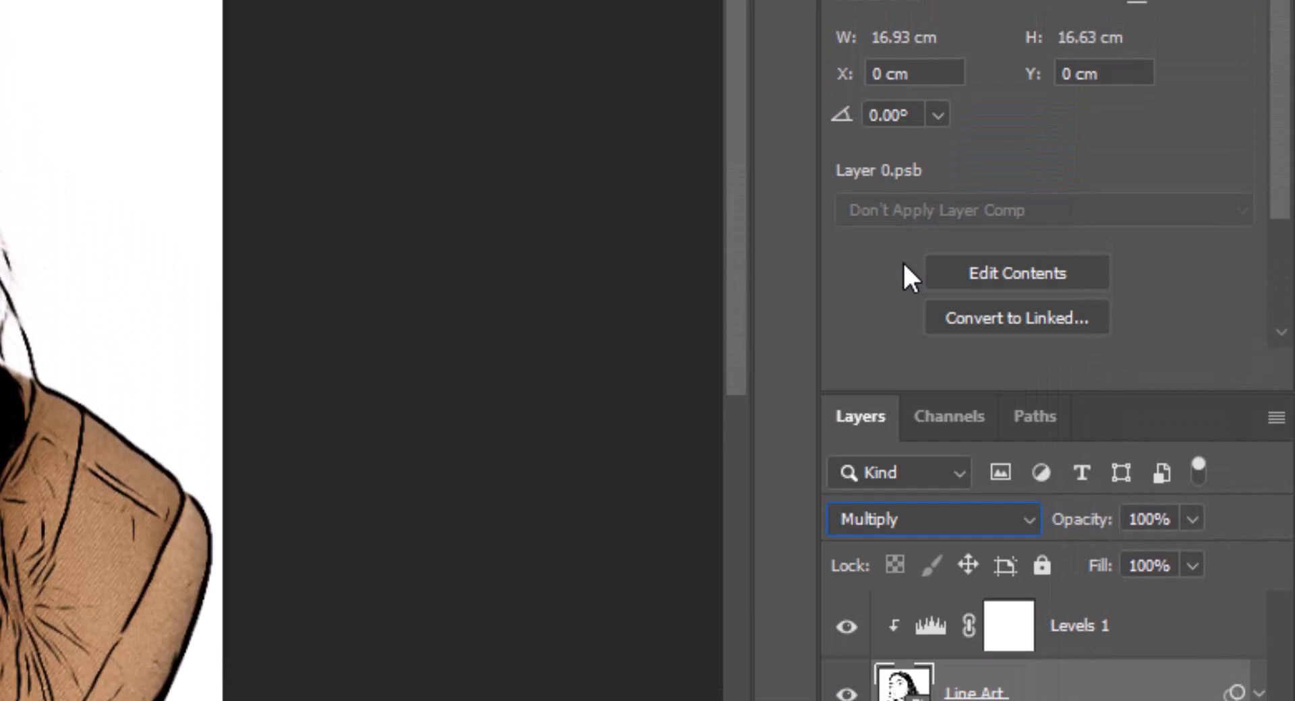
Apply a Surface Blur filter to the Color layer with a Radius of 20 pixels and a Threshold of 10 levels.
click(1048, 547)
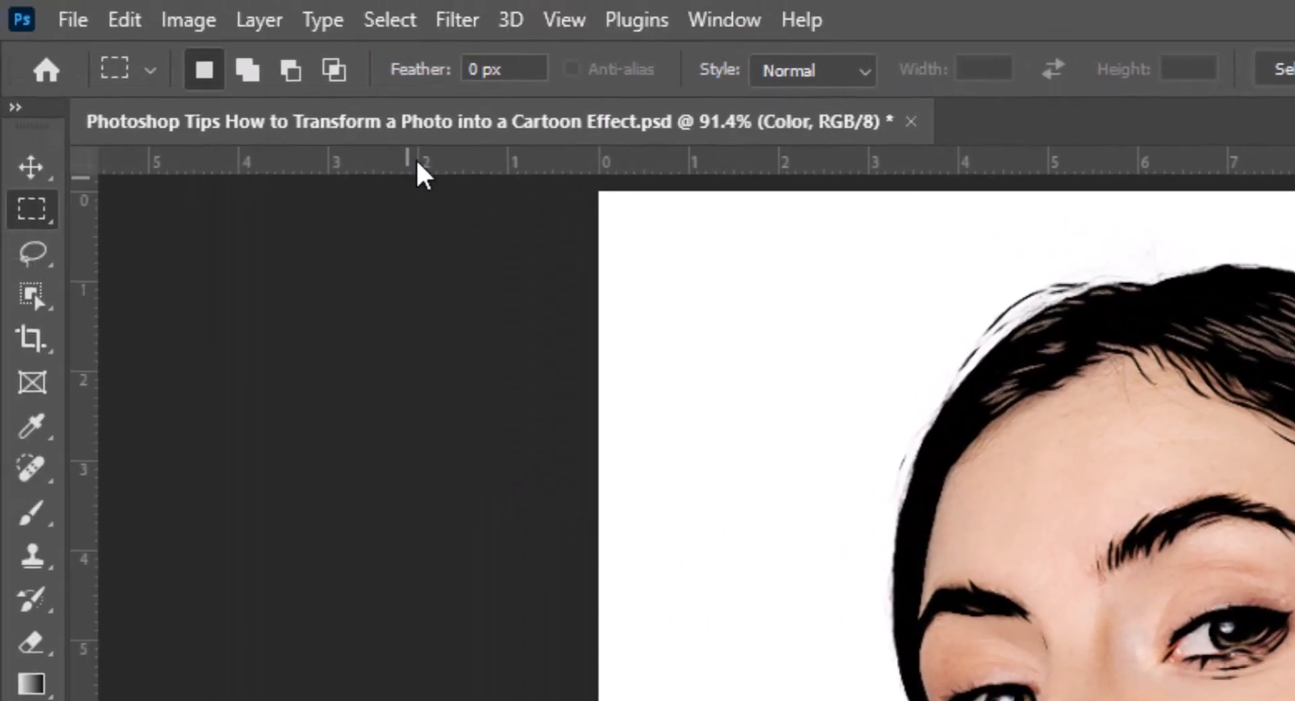
click(459, 20)
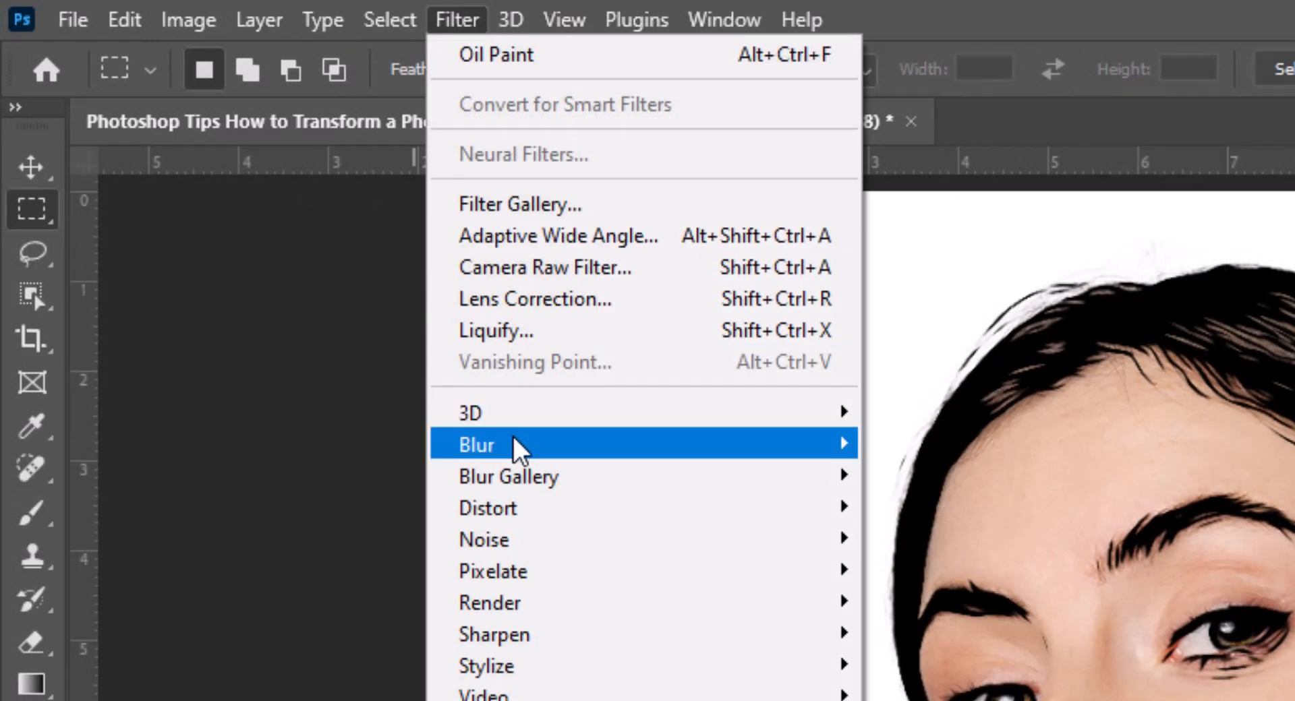
mouse_move(519, 448)
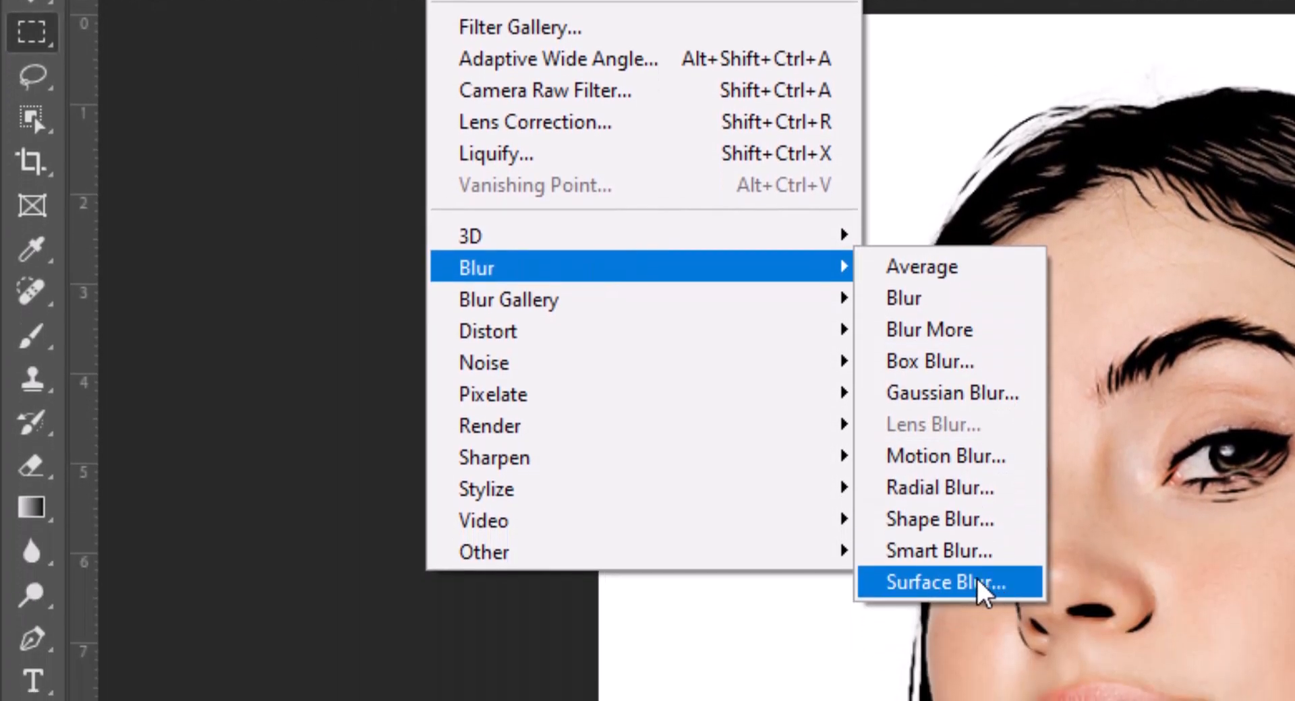
click(983, 588)
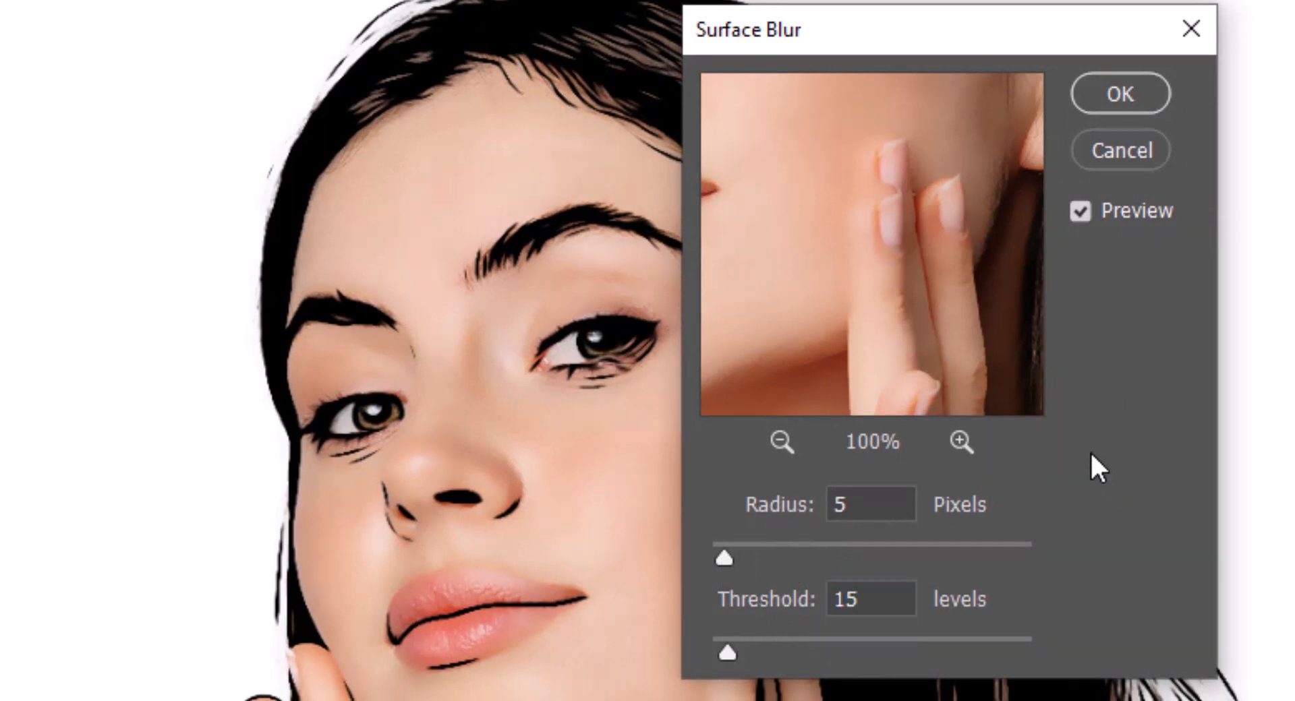
double_click(861, 507)
text(20)
double_click(878, 605)
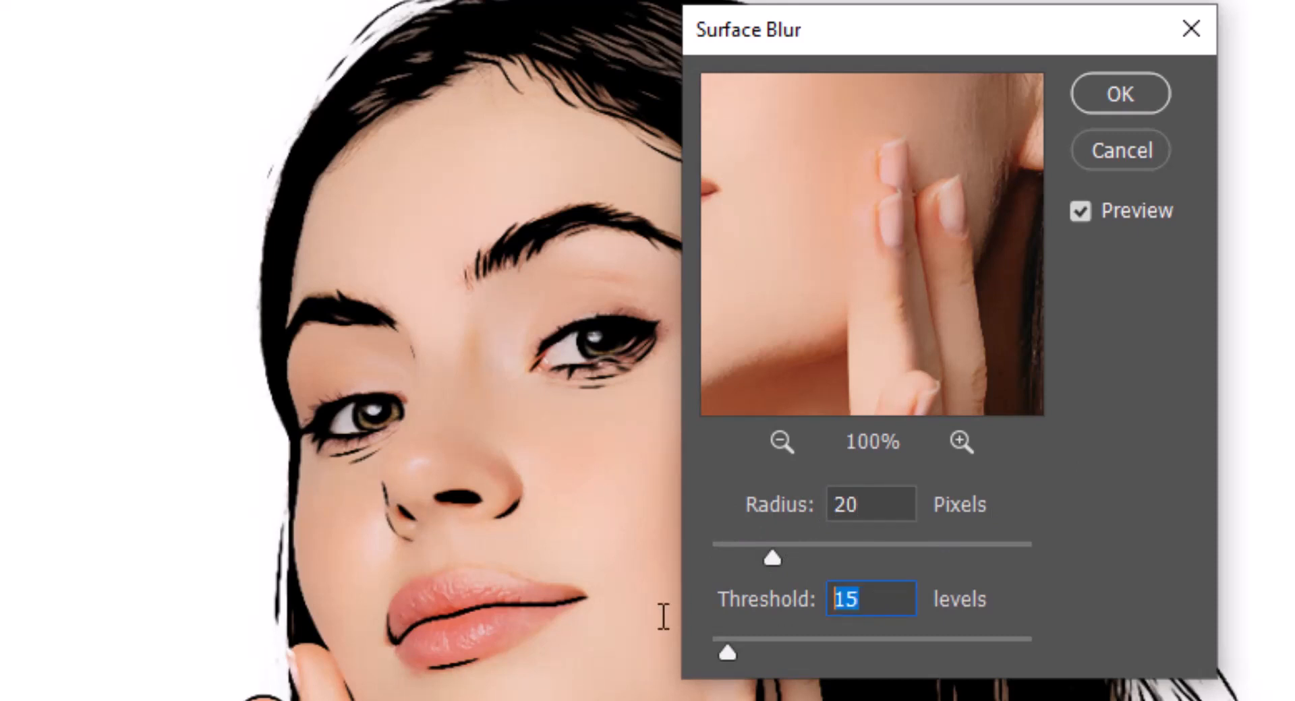
text(10)
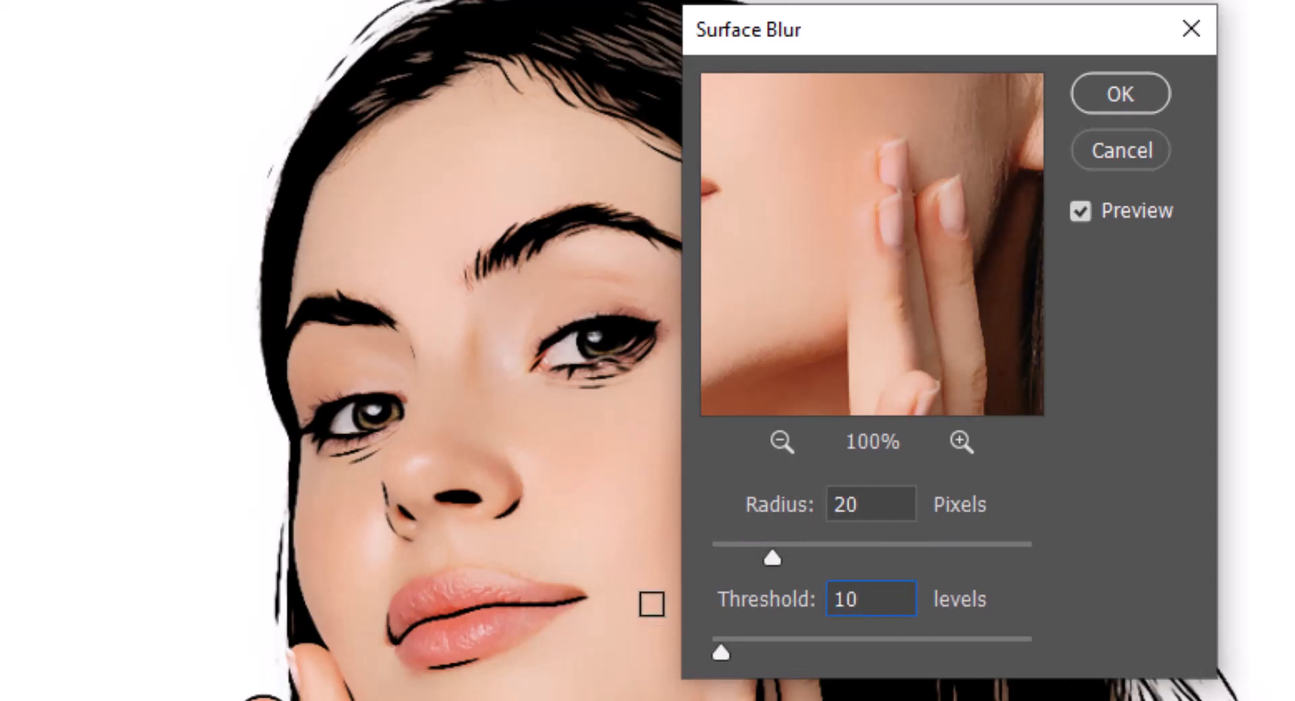
click(1116, 98)
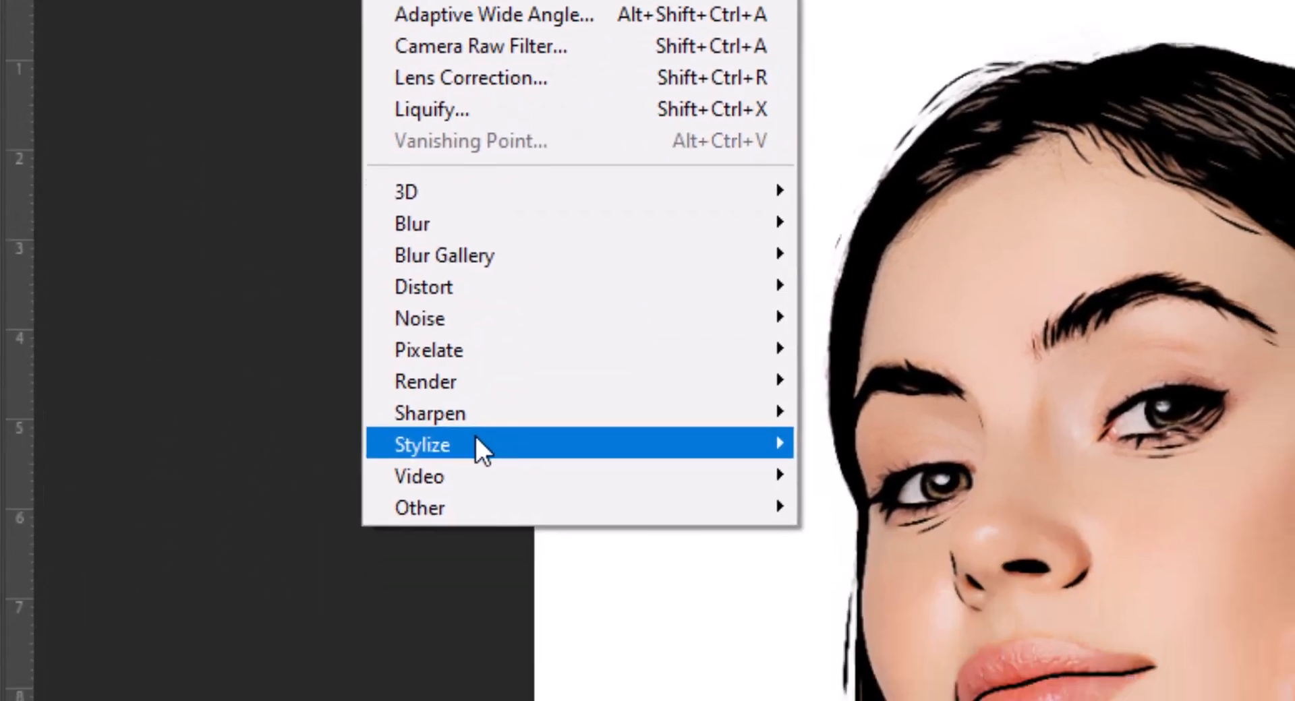
Apply the Oil Paint filter to the Color layer with Stylization 5, Cleanliness 3, Scale 0.1, Bristle Detail 0 and Lighting off.
mouse_move(477, 440)
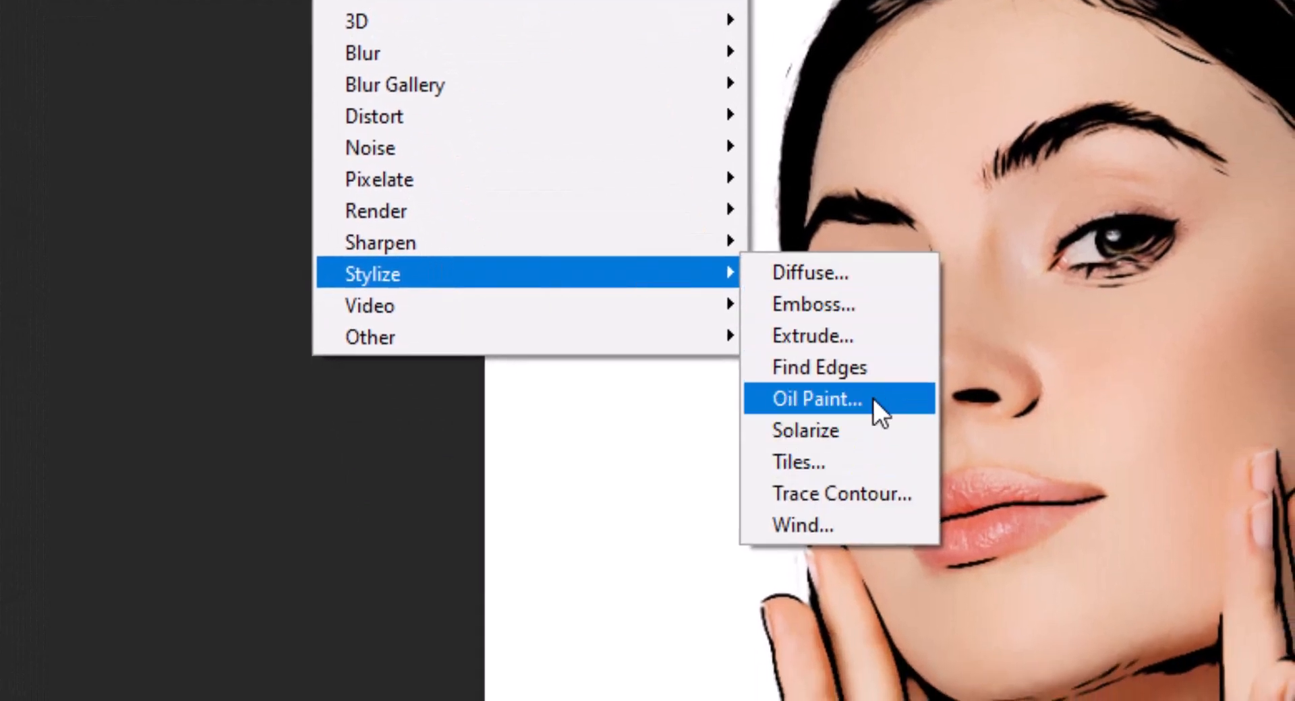
click(873, 398)
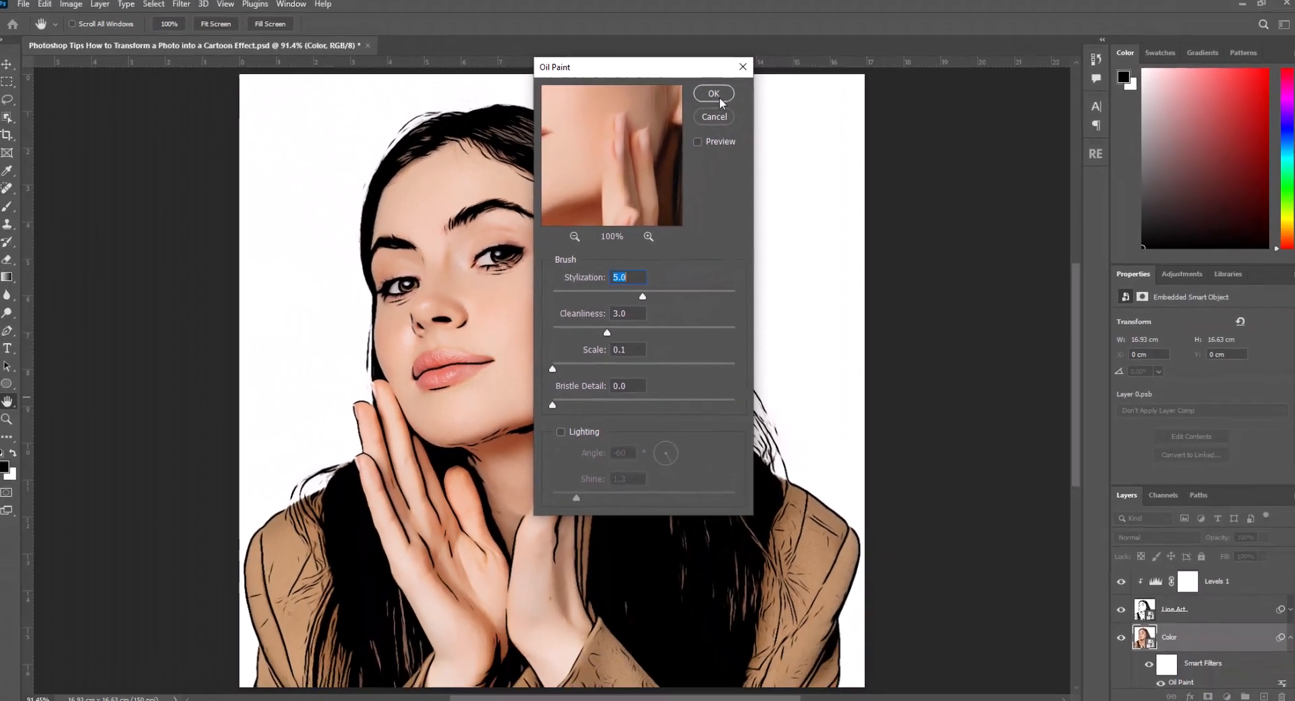
click(717, 96)
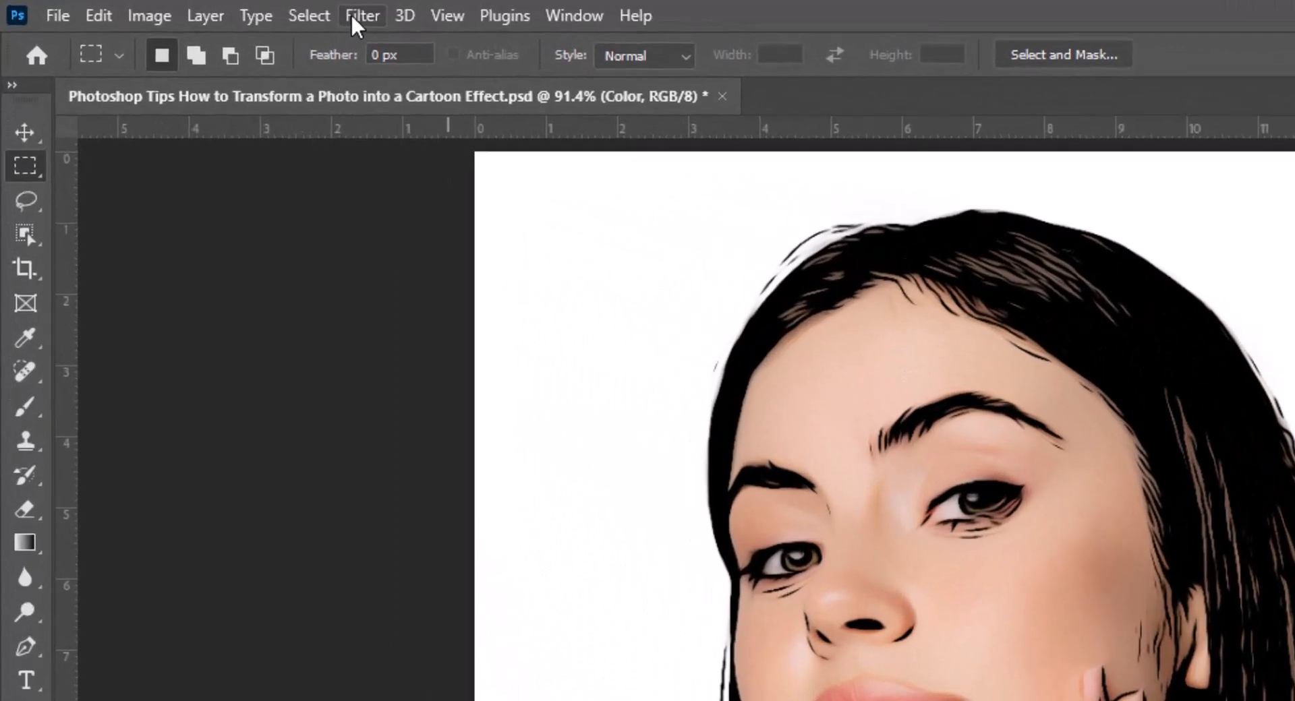
Apply the artistic Cutout filter to the Color layer with Number of Levels 4, Edge Simplicity 4 and Edge Fidelity 2.
click(185, 8)
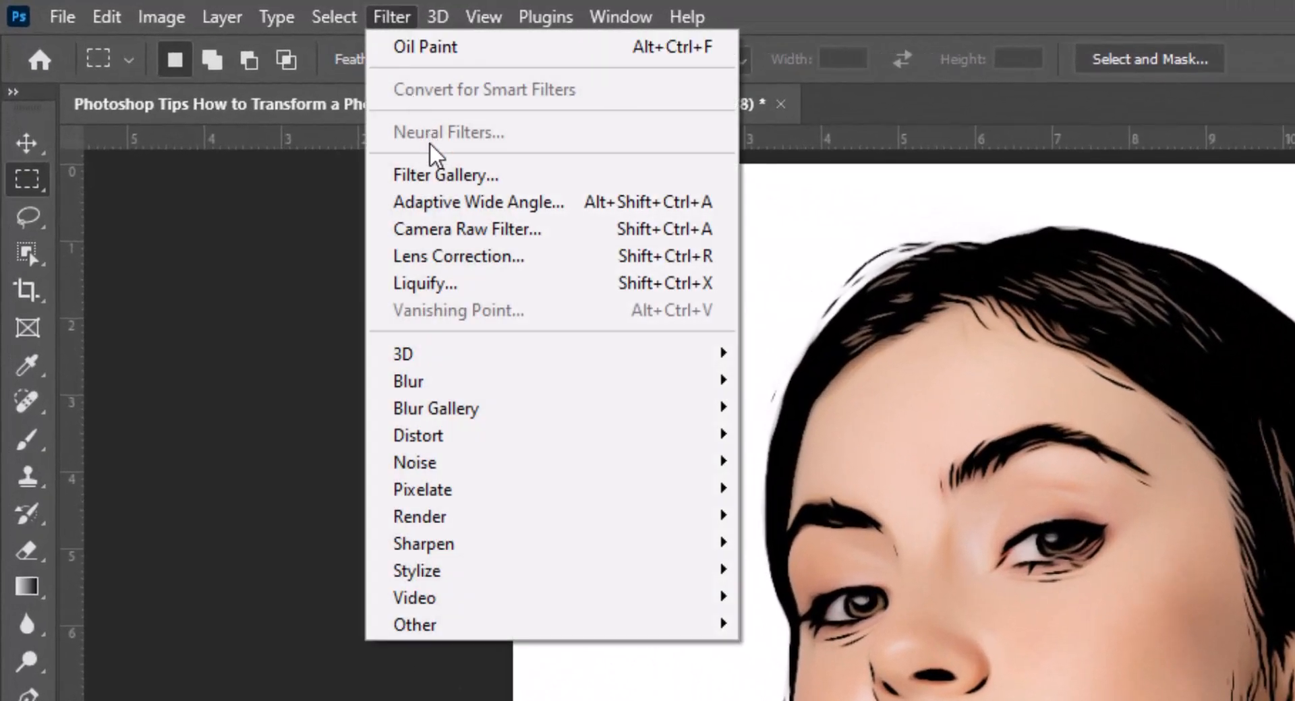
click(436, 175)
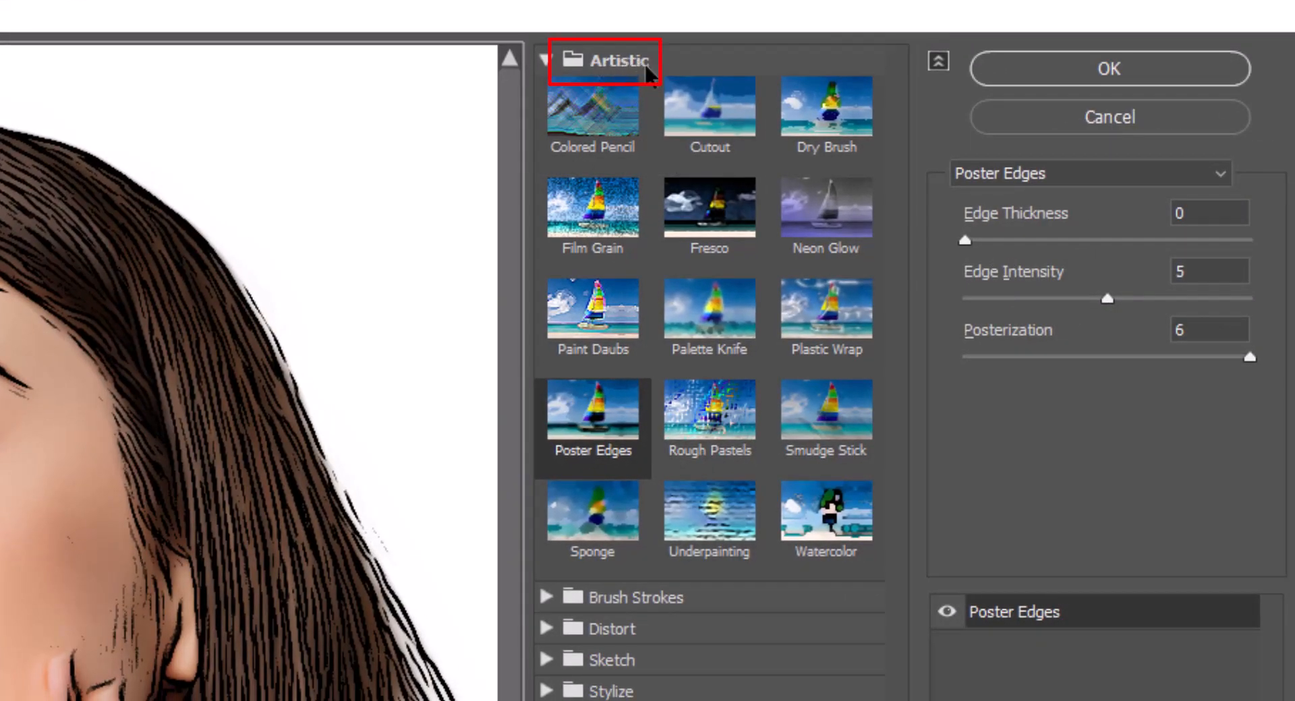
click(721, 113)
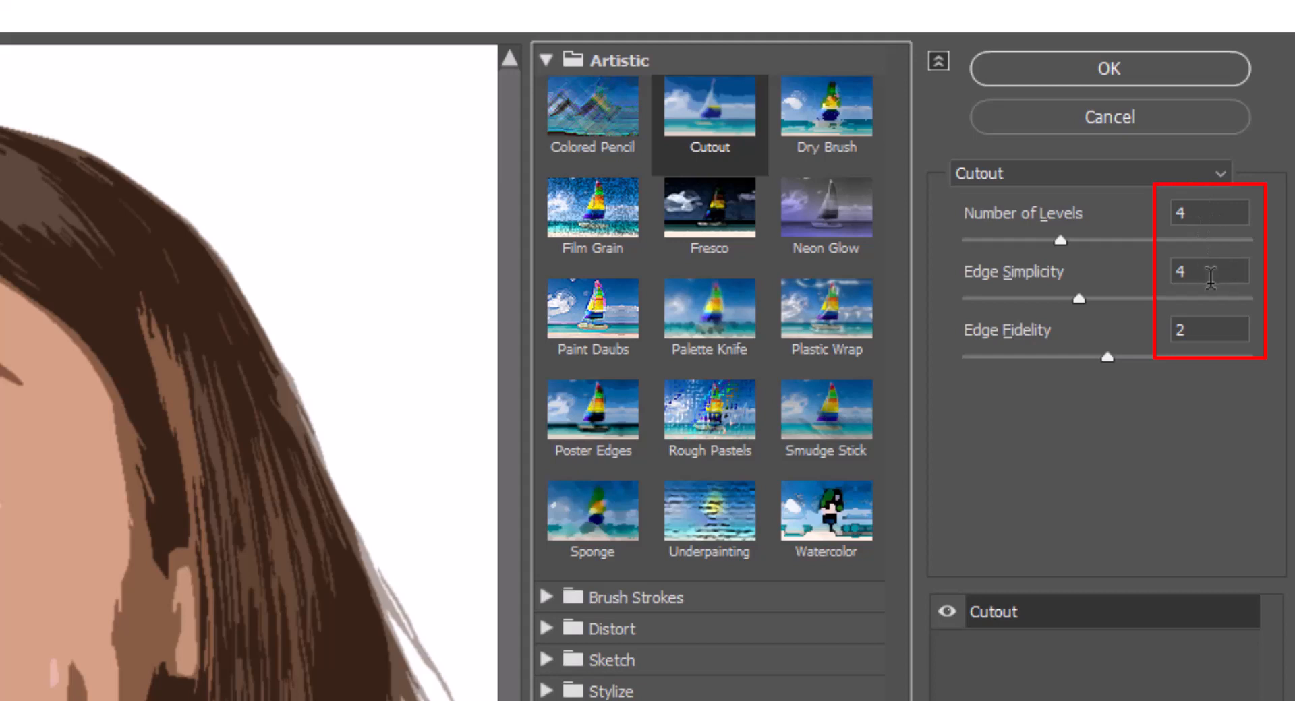
click(1123, 67)
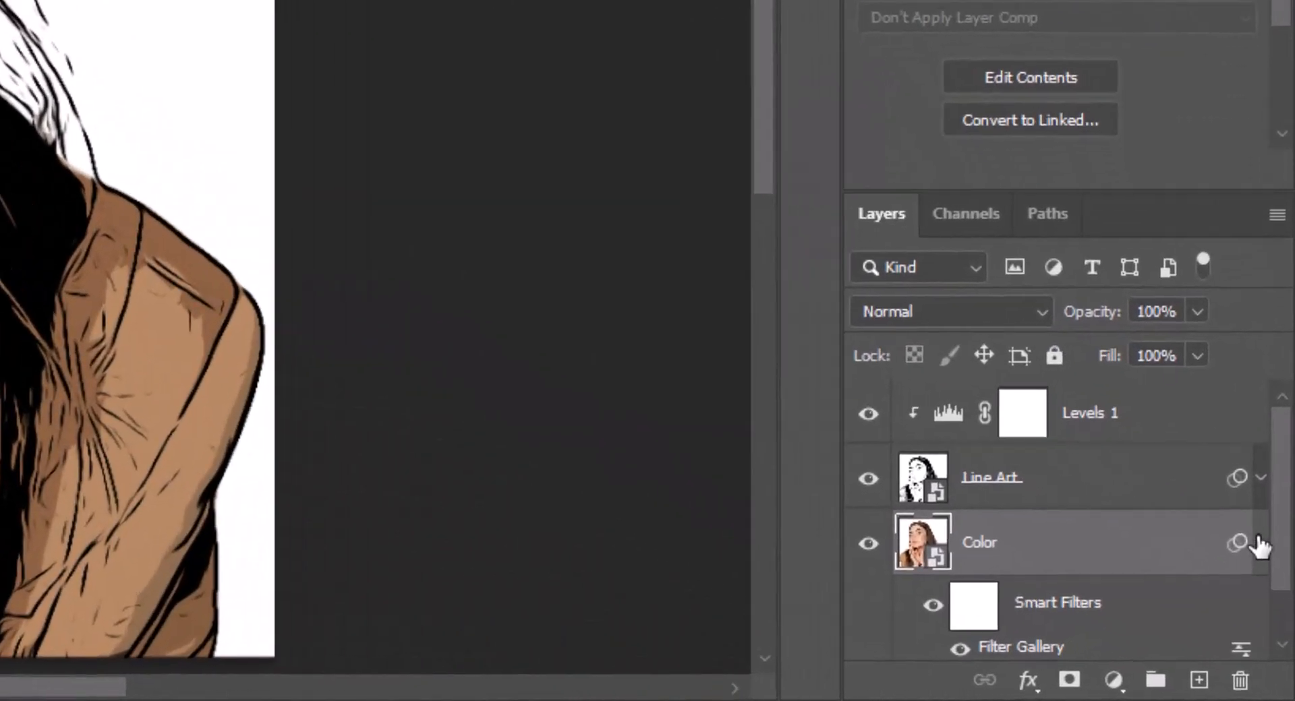
Collapse the Color layer's smart filters and add a Hue/Saturation adjustment layer directly above it.
click(1280, 634)
click(1109, 679)
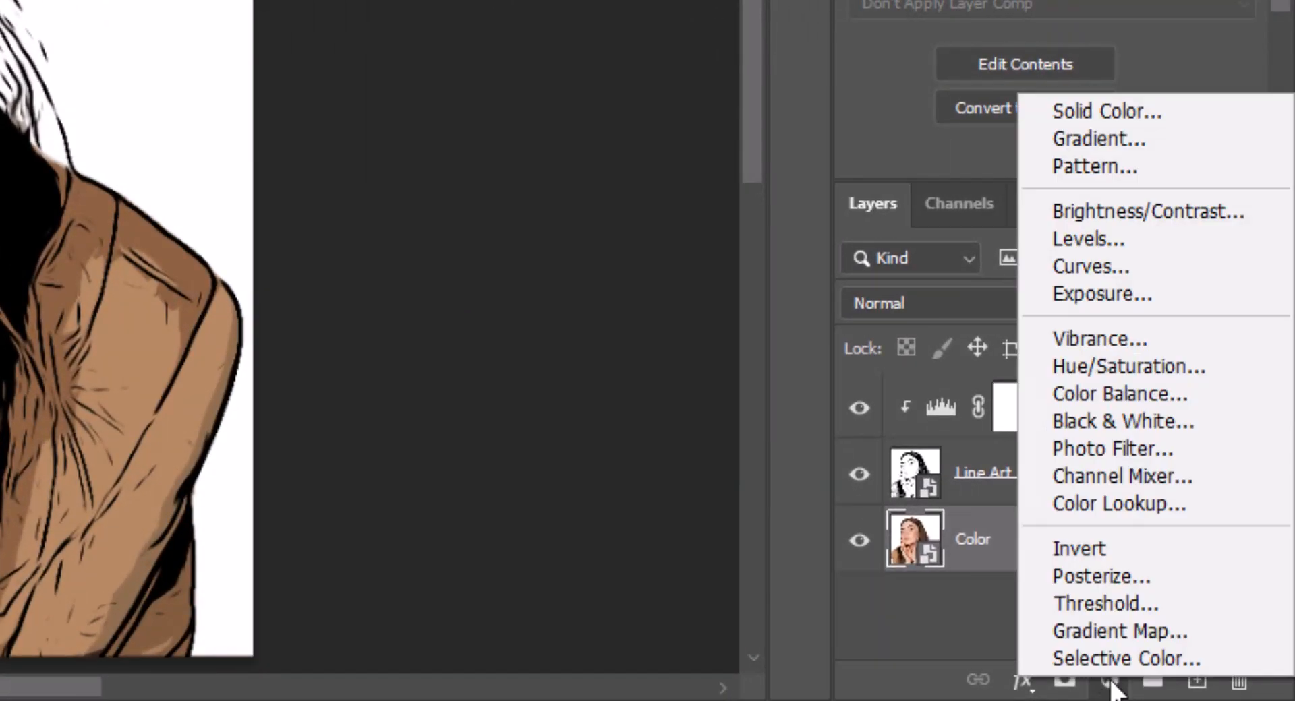
click(1151, 366)
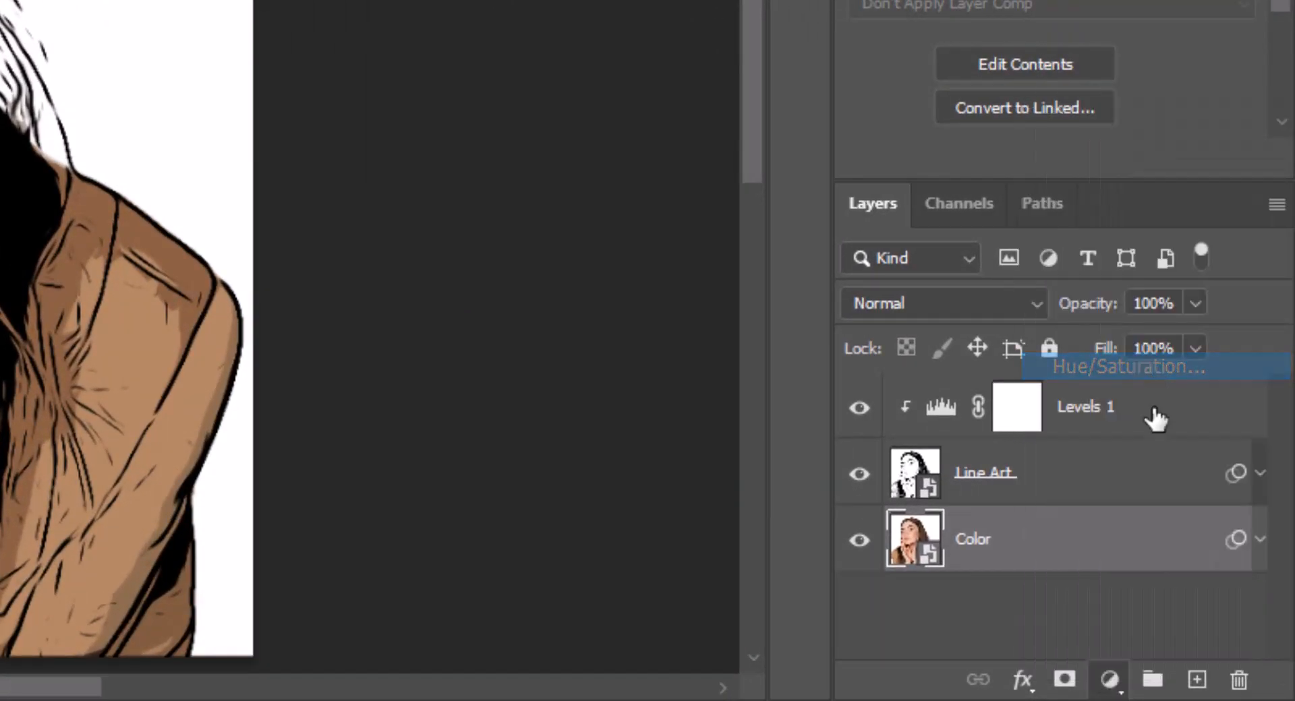
Clip the Hue/Saturation adjustment to the Color layer and set its Saturation to 45.
click(1048, 159)
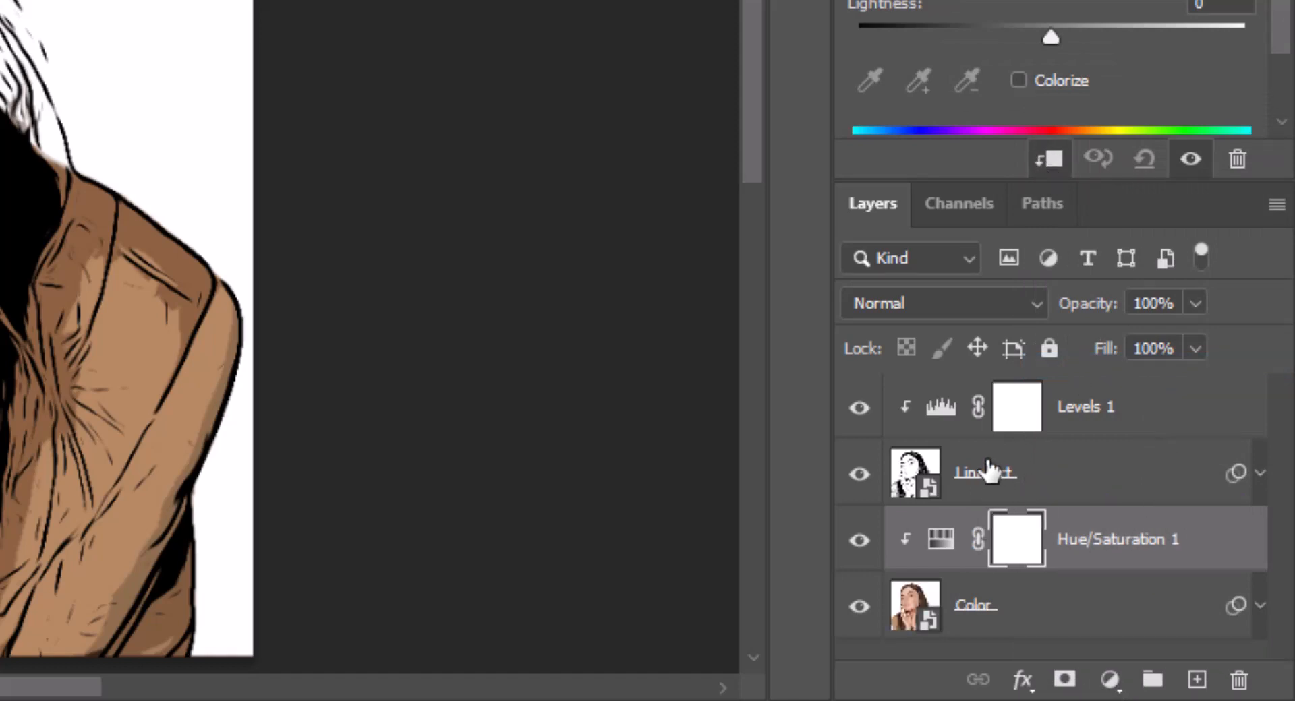
drag(1204, 285, 1109, 301)
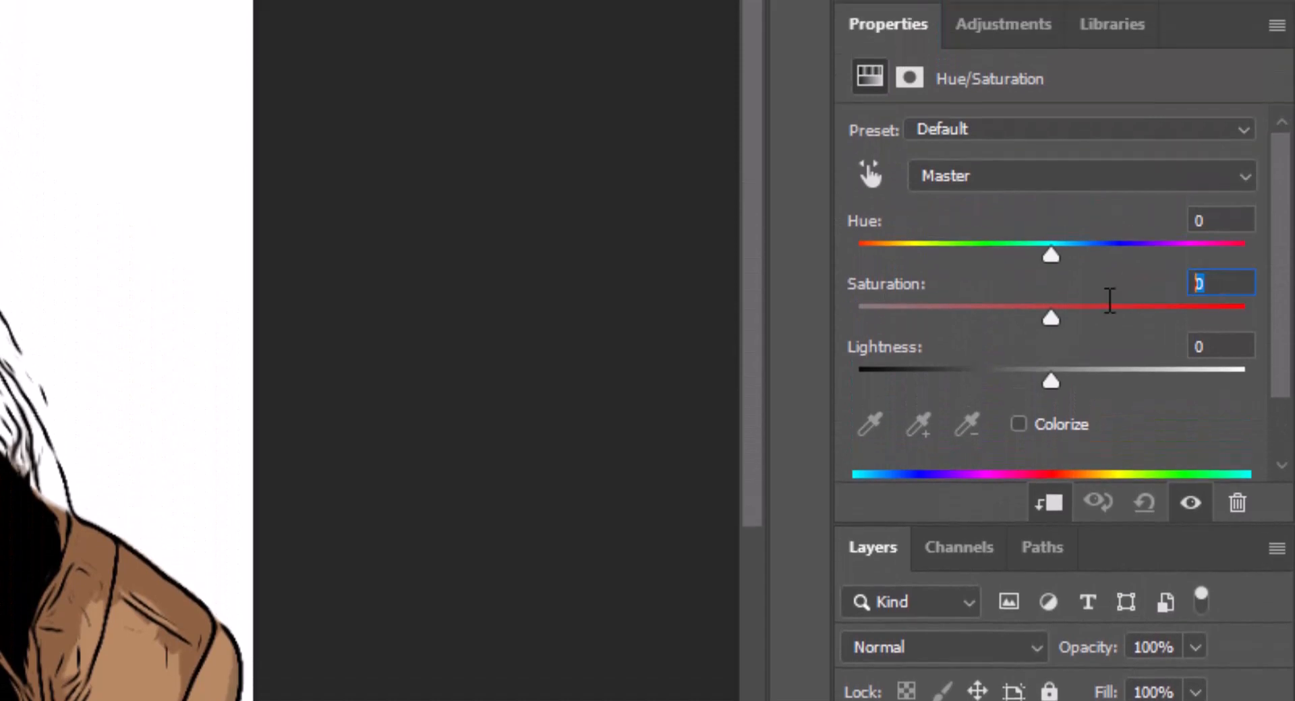
text(45)
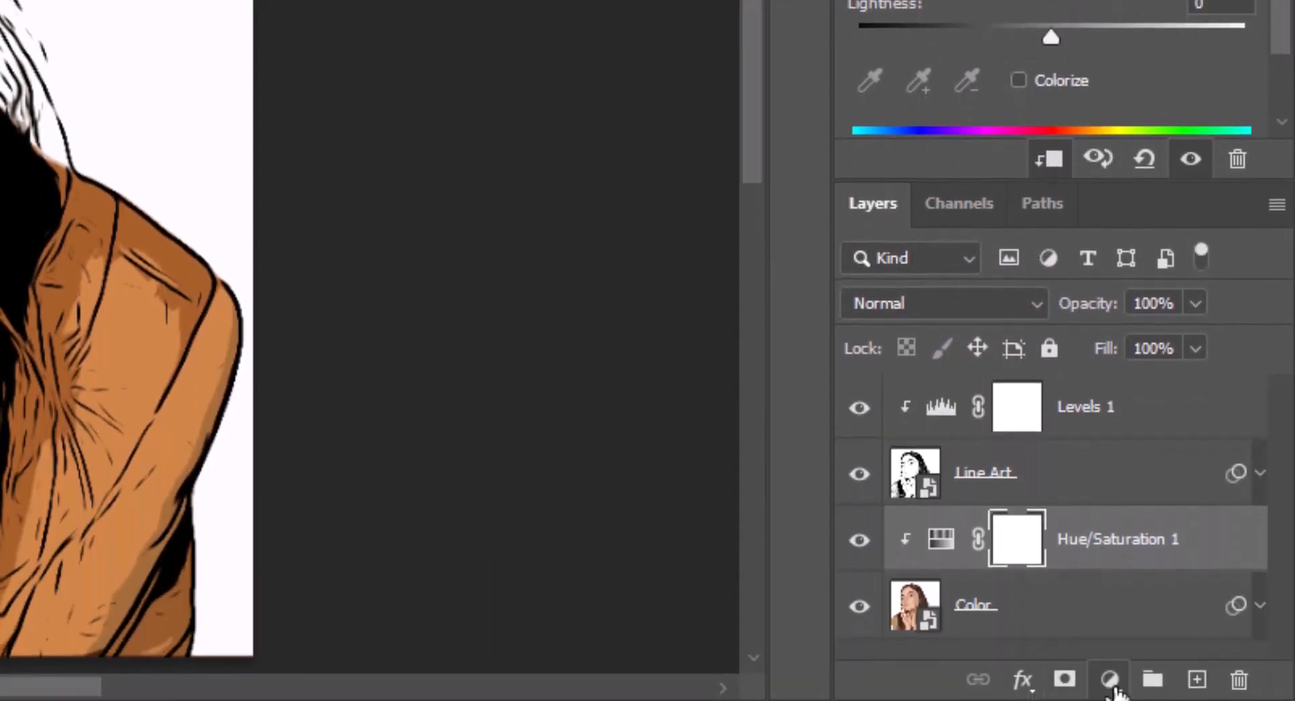
Add a Levels adjustment directly above Hue/Saturation 1, clip it to the Color layer and set its black Output Level to 40.
click(1109, 682)
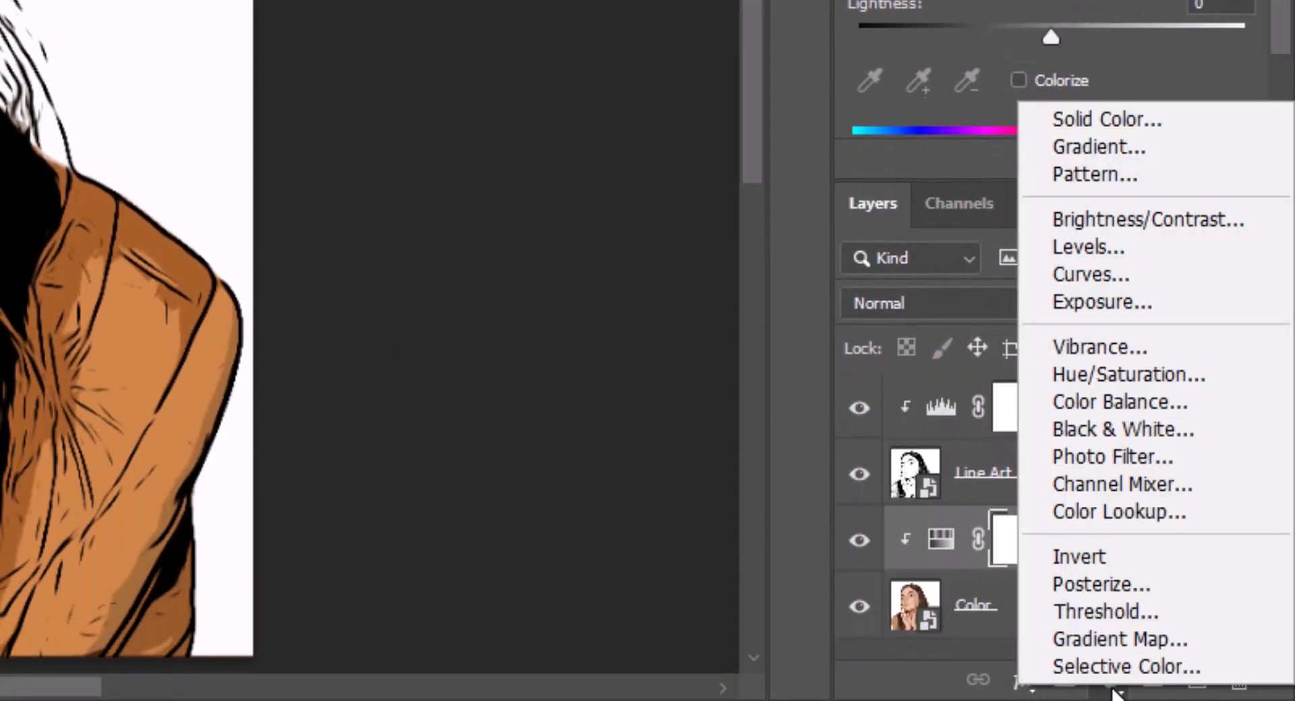
click(1139, 251)
click(1054, 161)
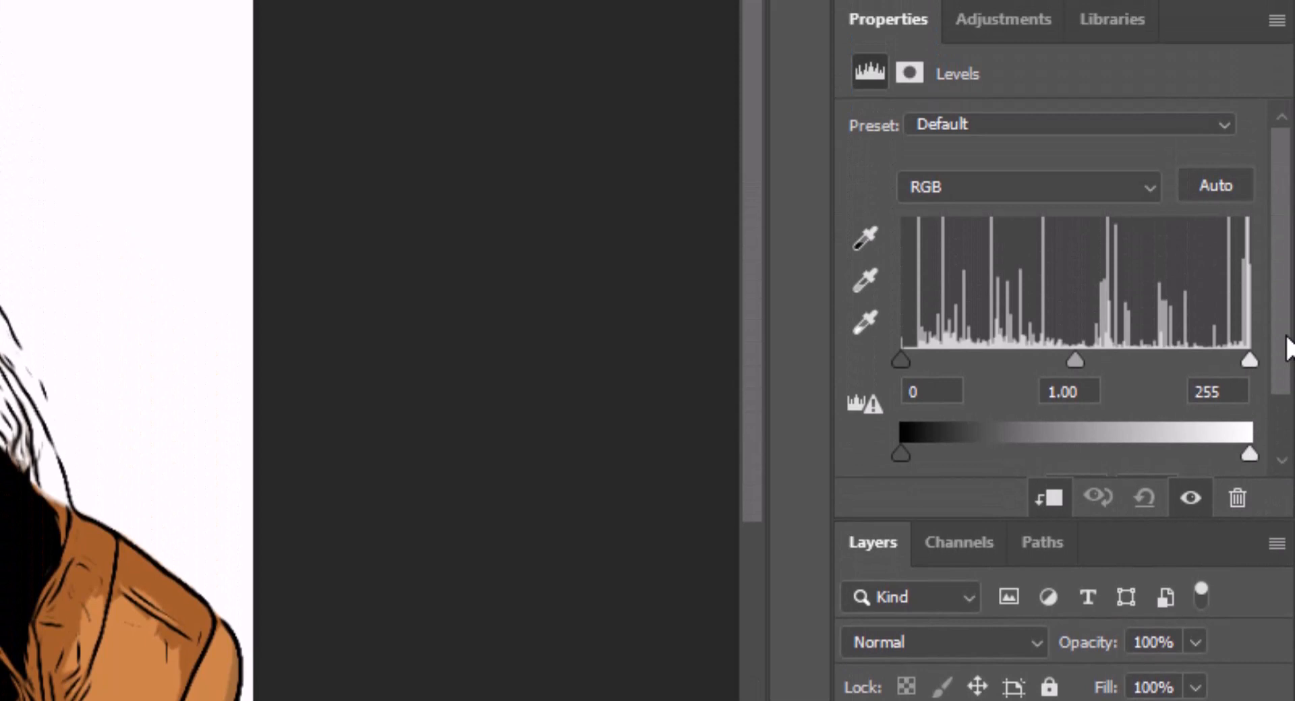
drag(1283, 12, 1288, 67)
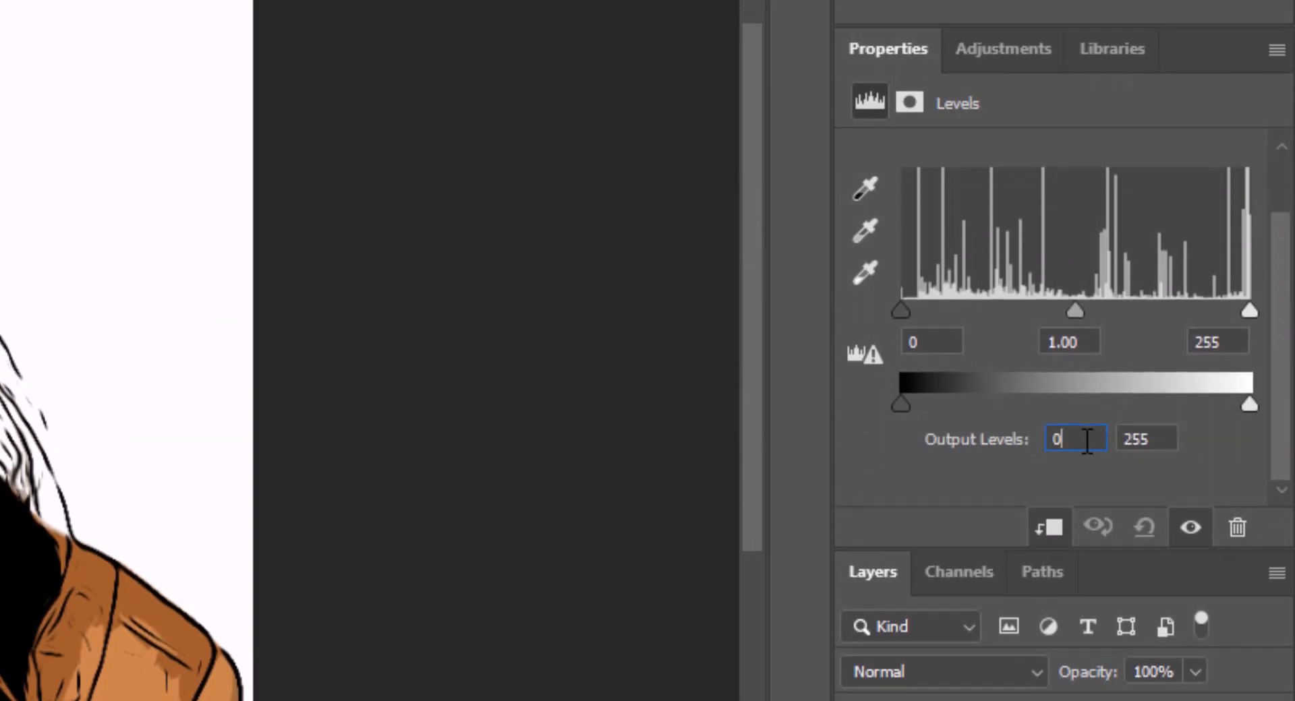
double_click(1087, 439)
text(40)
key(Return)
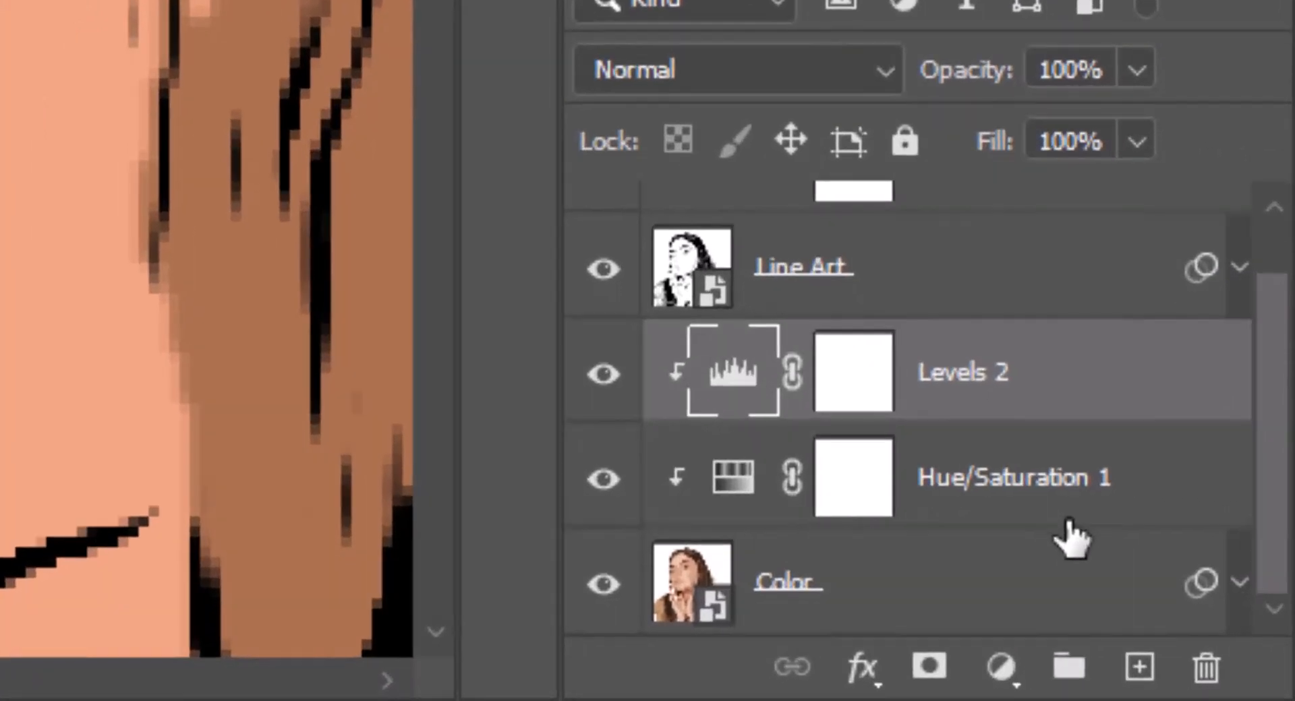
Create a new empty layer between Levels 2 and Line Art and rename it Eyes.
scroll(1029, 385, up, 1)
scroll(1029, 396, down, 1)
key(ctrl+backslash)
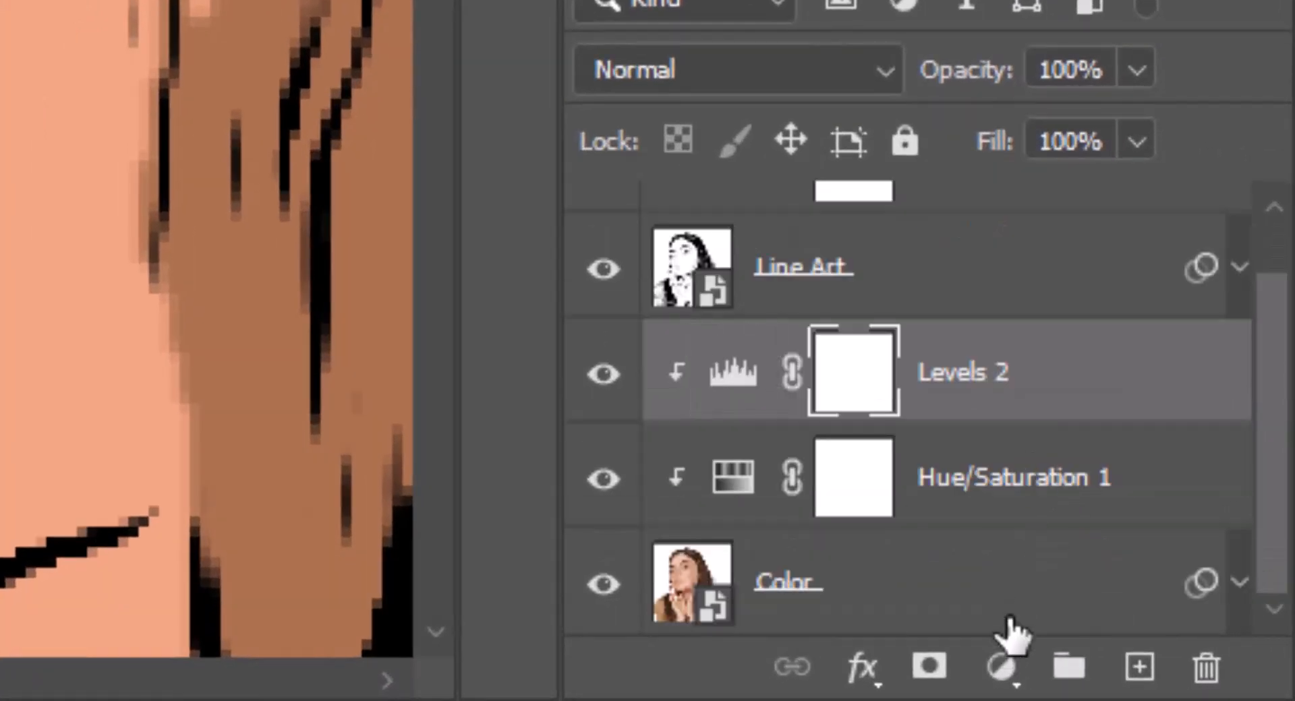
click(1139, 669)
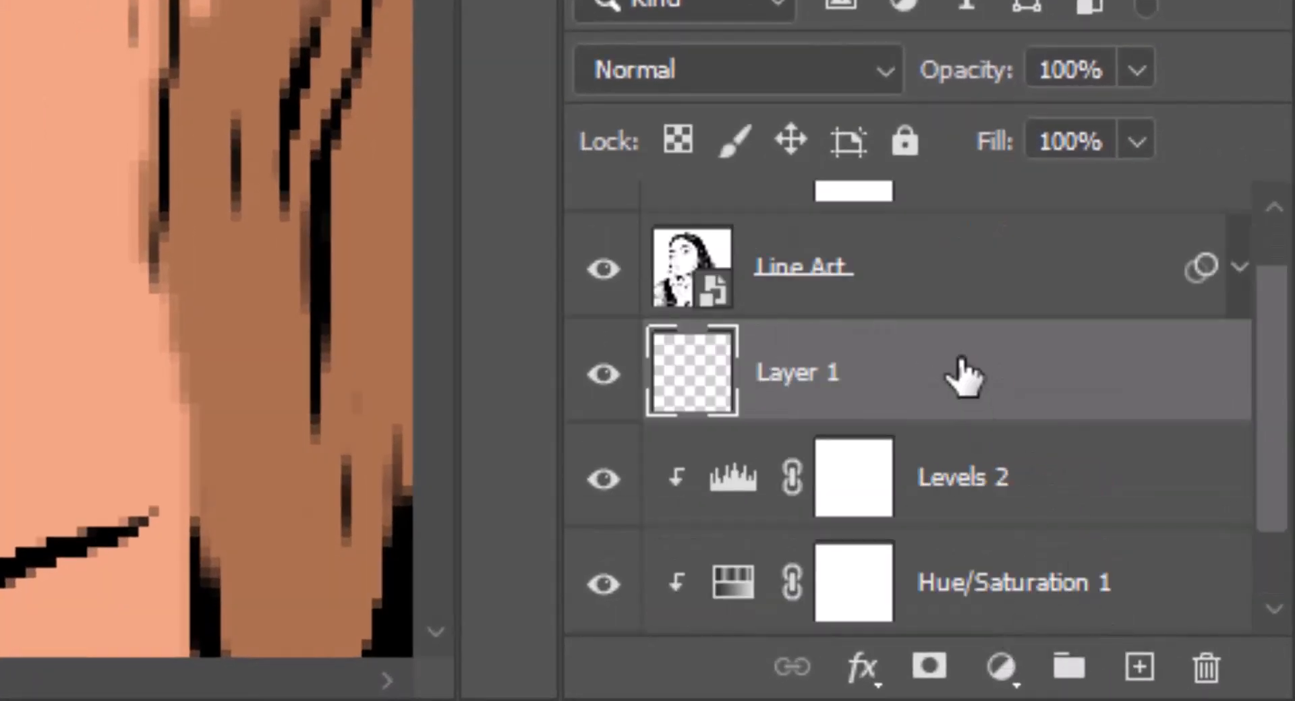
double_click(829, 372)
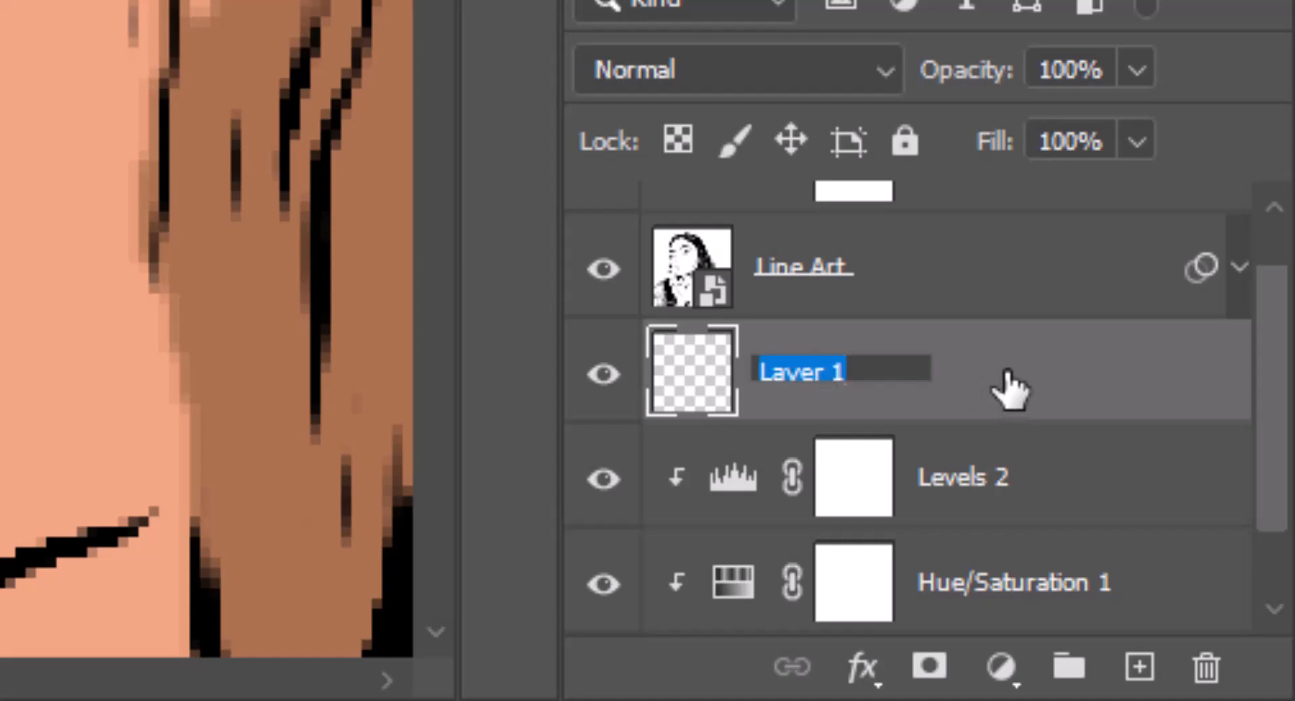
text(E)
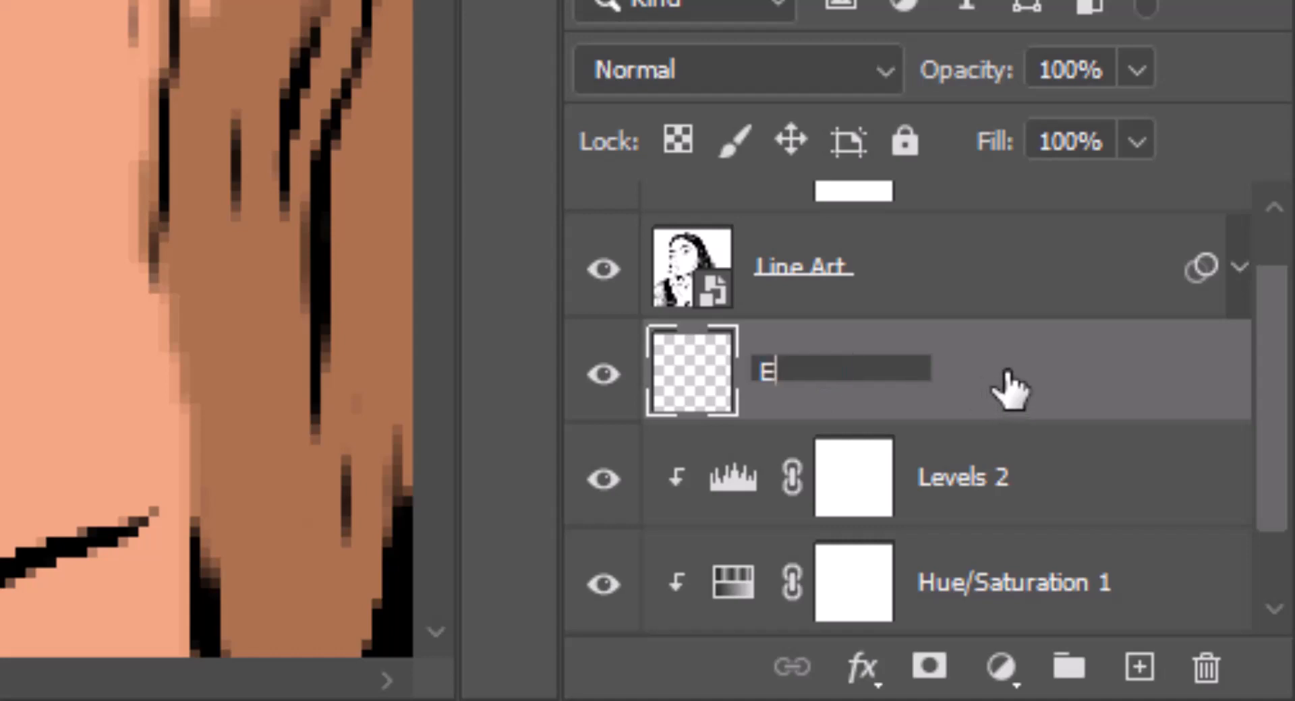
text(yes)
key(Return)
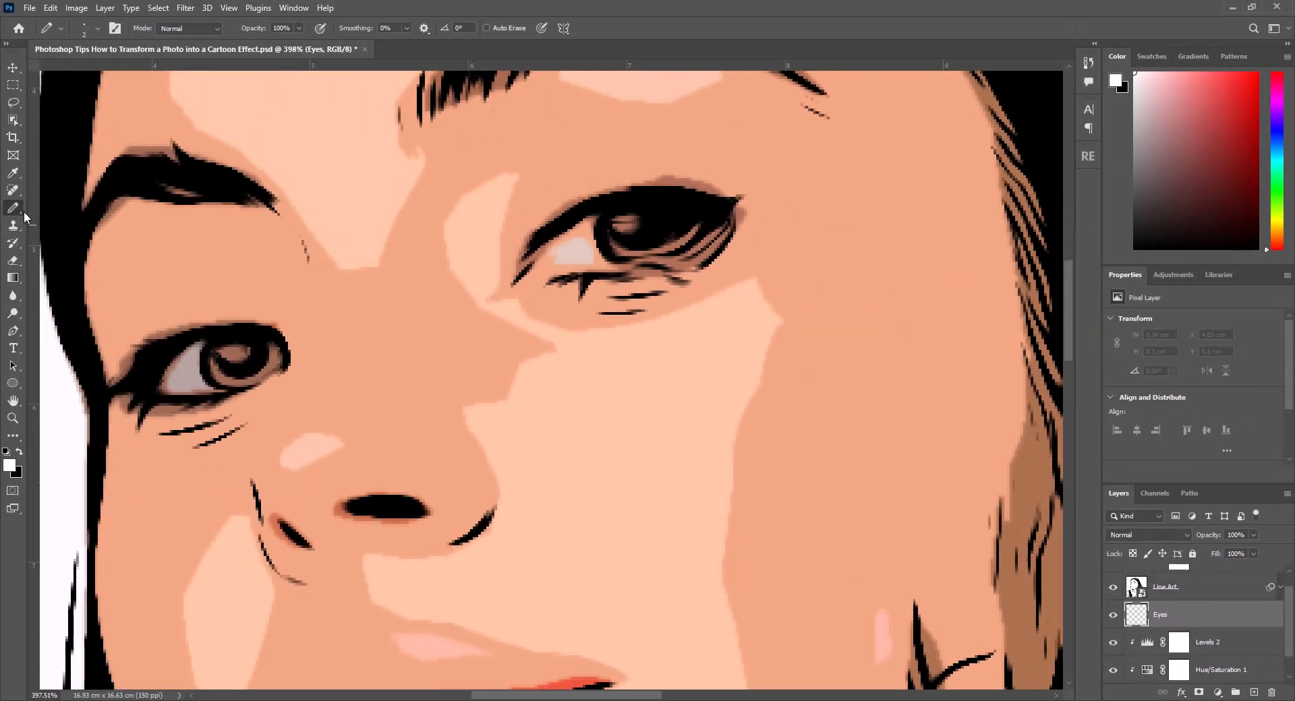
Outline the white of the eye on the portrait's left side with the Polygonal Lasso and fill it with white.
right_click(13, 103)
click(61, 112)
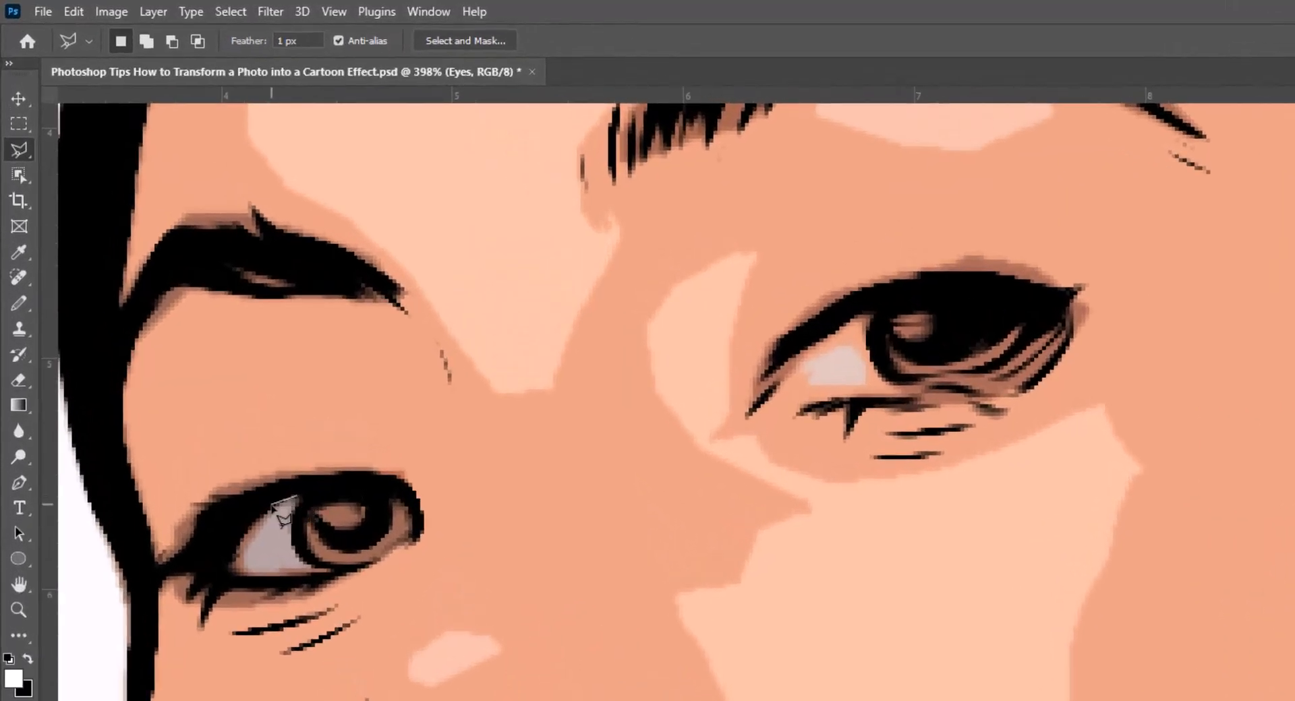
click(269, 518)
click(246, 538)
click(226, 569)
click(270, 581)
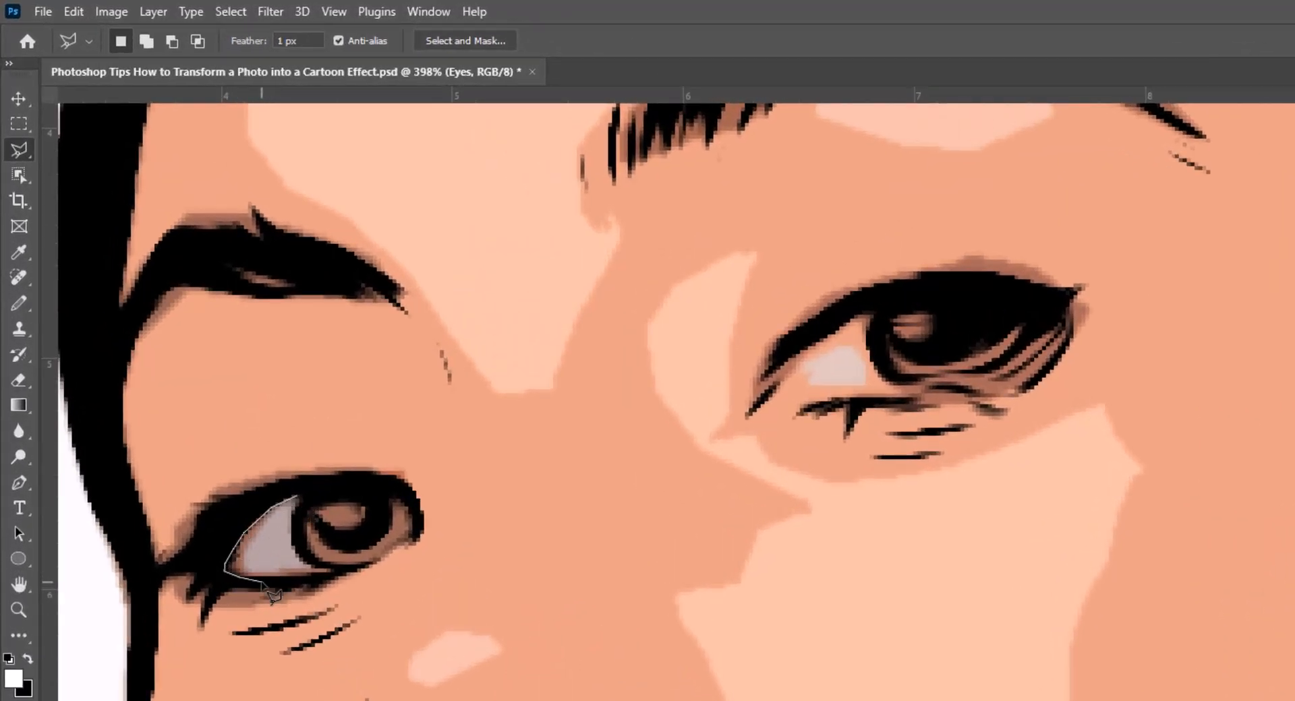
click(314, 579)
click(340, 571)
click(297, 522)
click(301, 507)
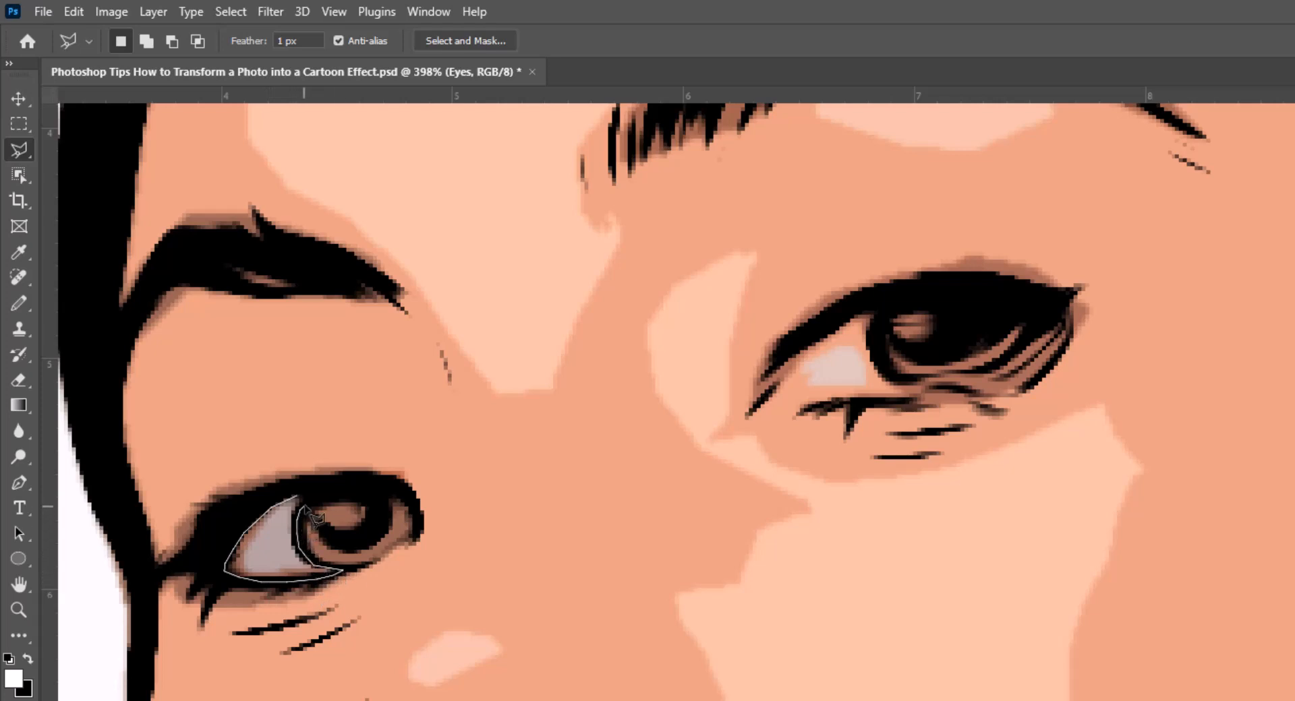
click(309, 497)
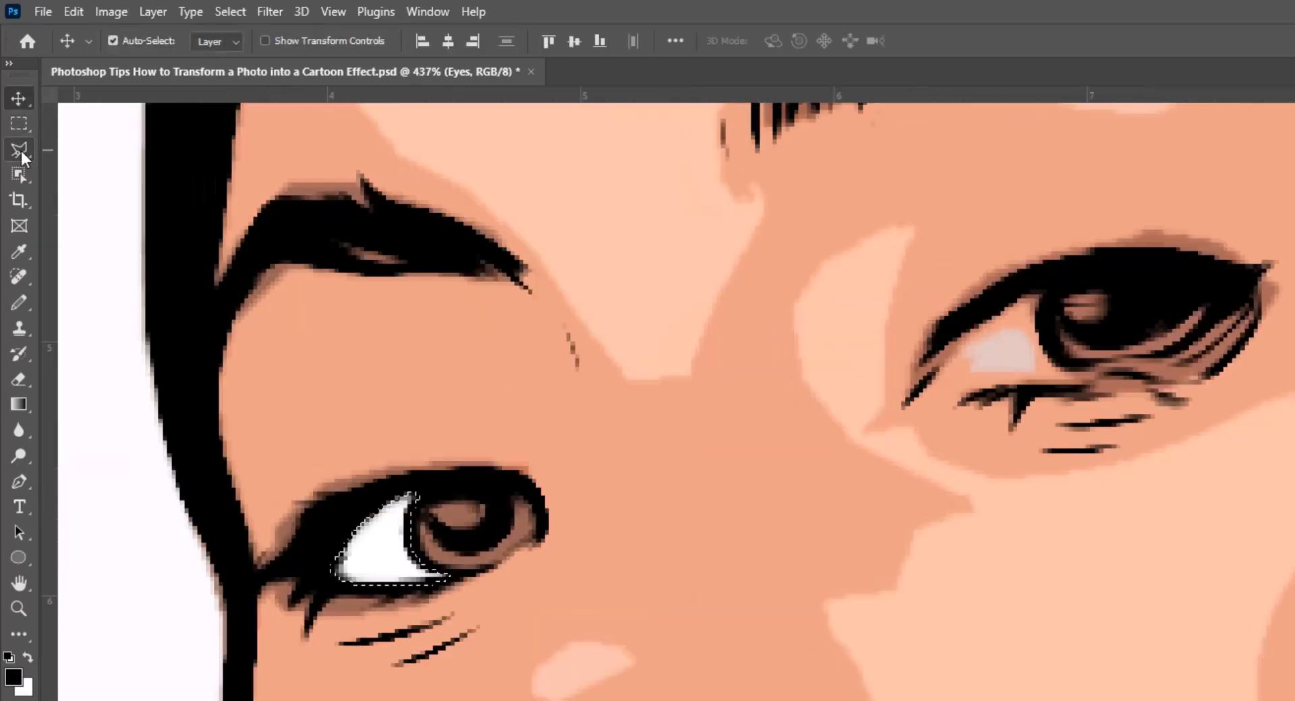
Outline the white and lower rim of the other eye with the Polygonal Lasso, fill it with white and deselect.
click(1224, 307)
click(1188, 344)
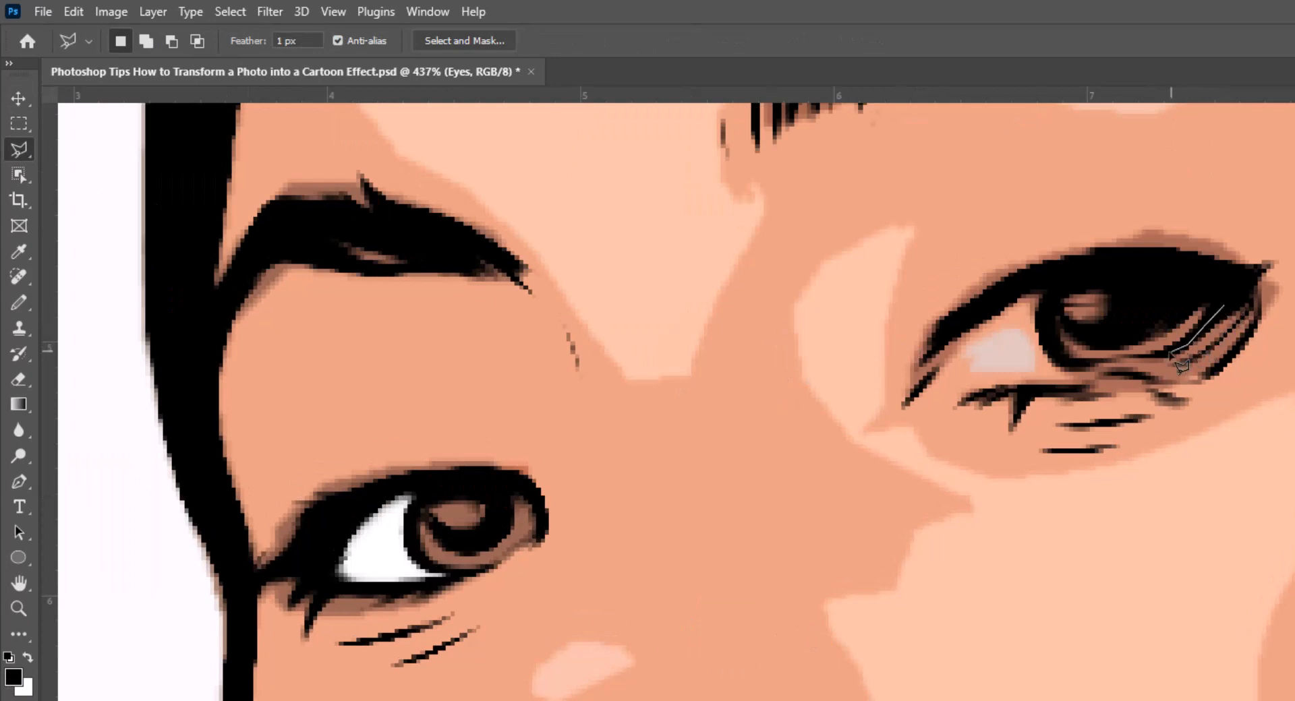
click(1151, 356)
click(1071, 366)
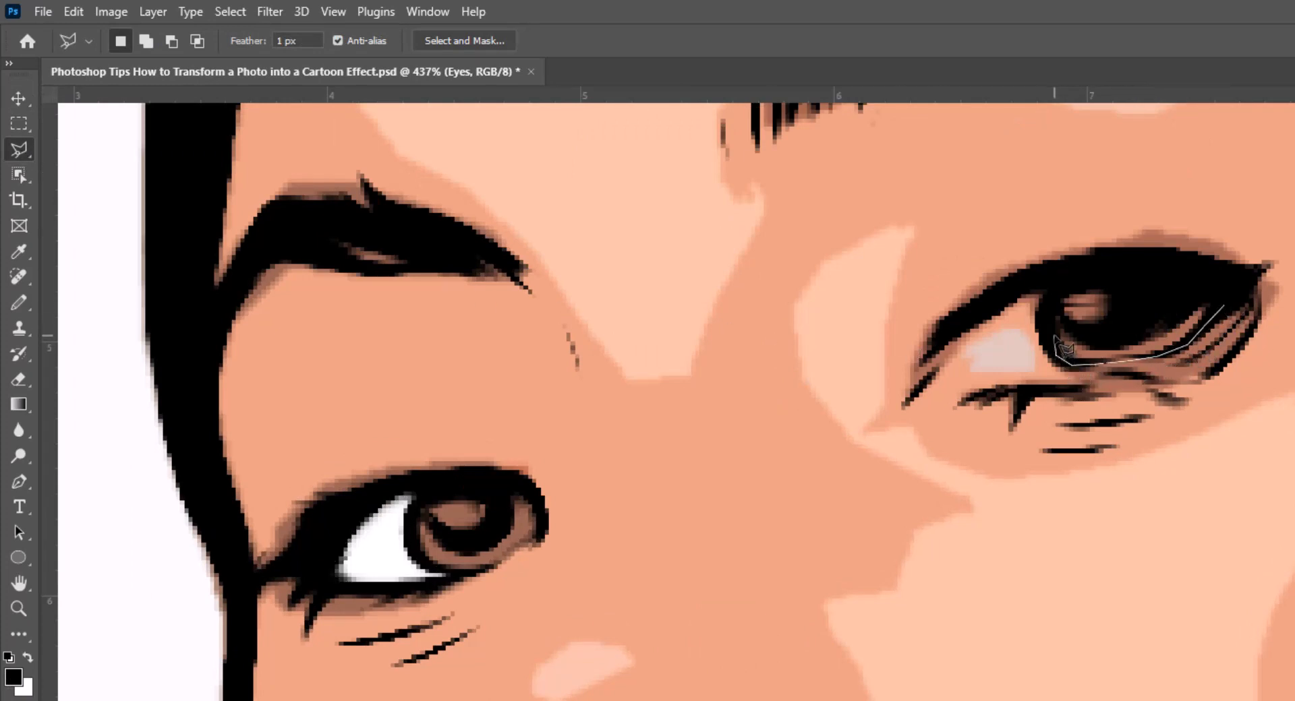
click(1048, 317)
click(1053, 284)
click(1032, 284)
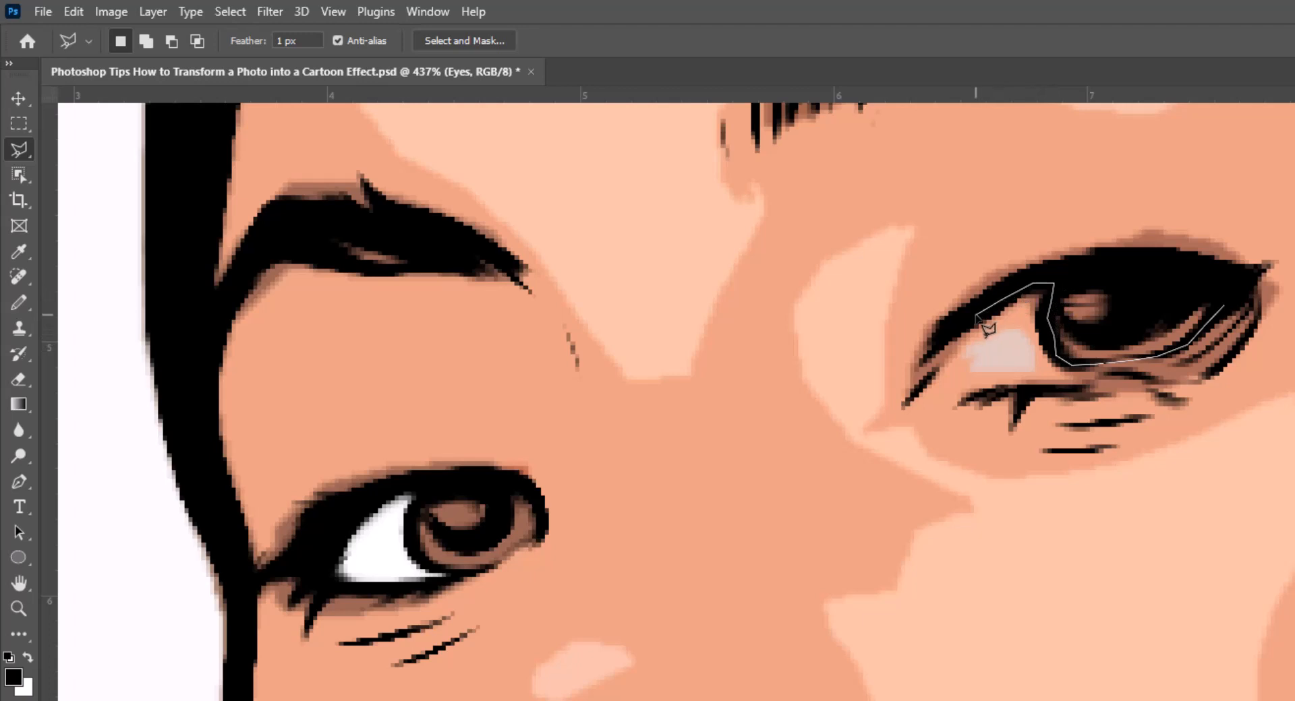
click(976, 314)
click(960, 350)
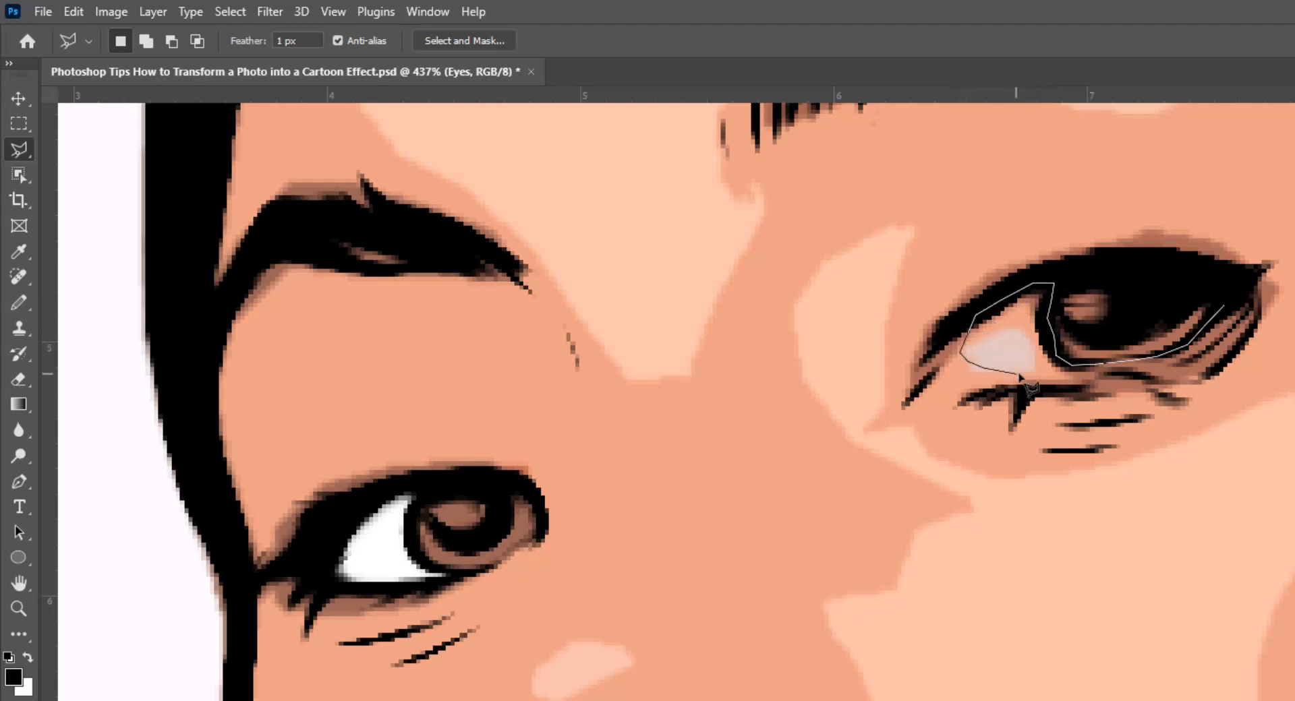
click(1054, 381)
click(1154, 372)
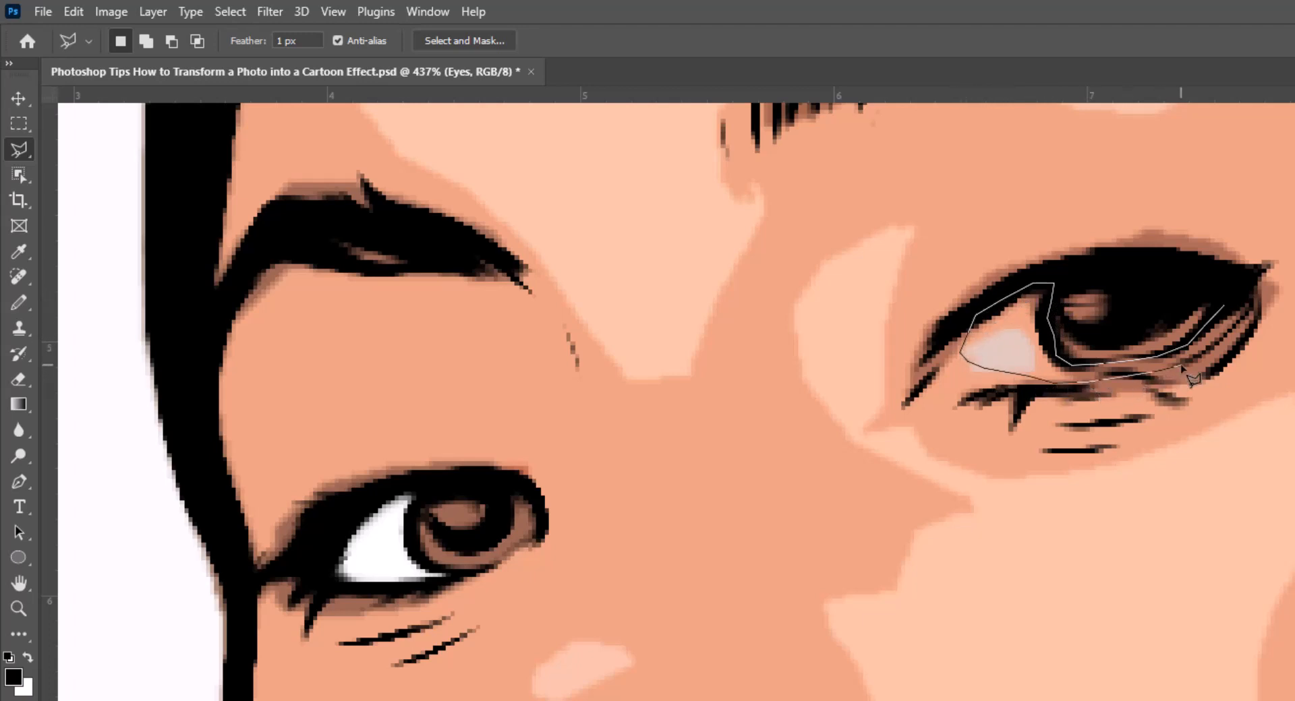
click(1188, 362)
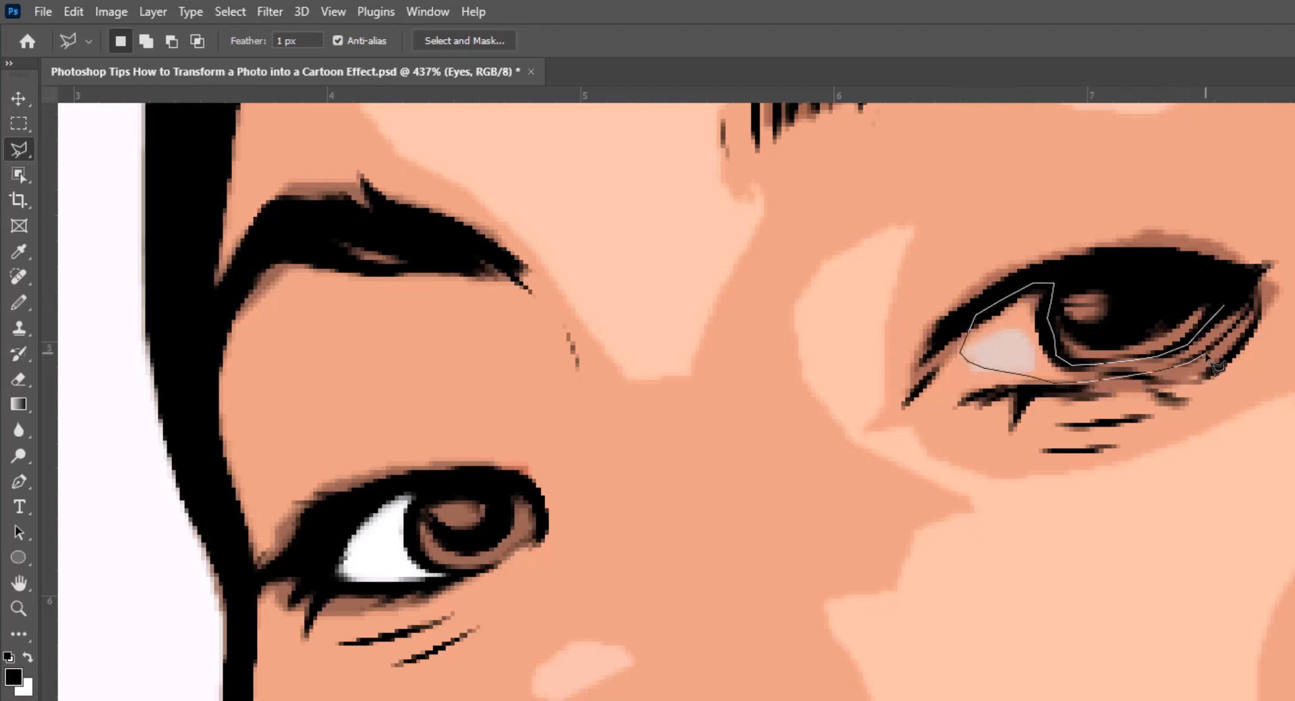
click(1246, 302)
click(1225, 305)
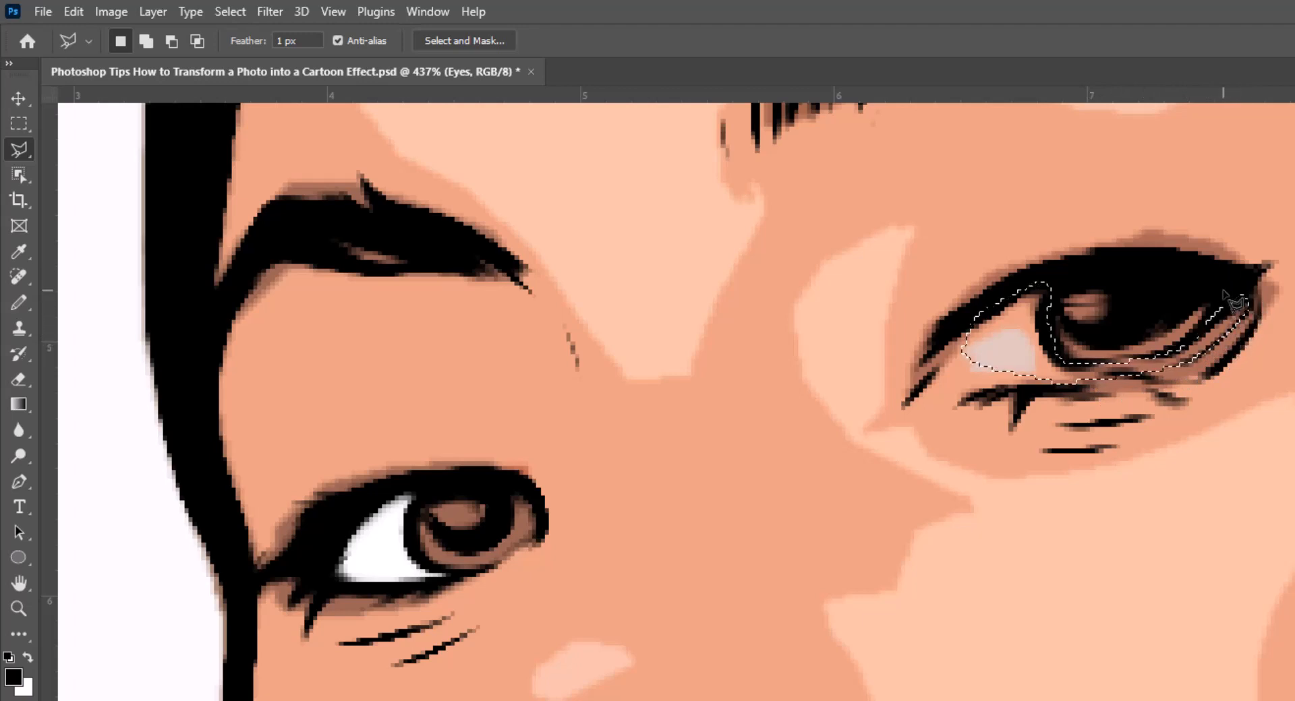
key(ctrl+Delete)
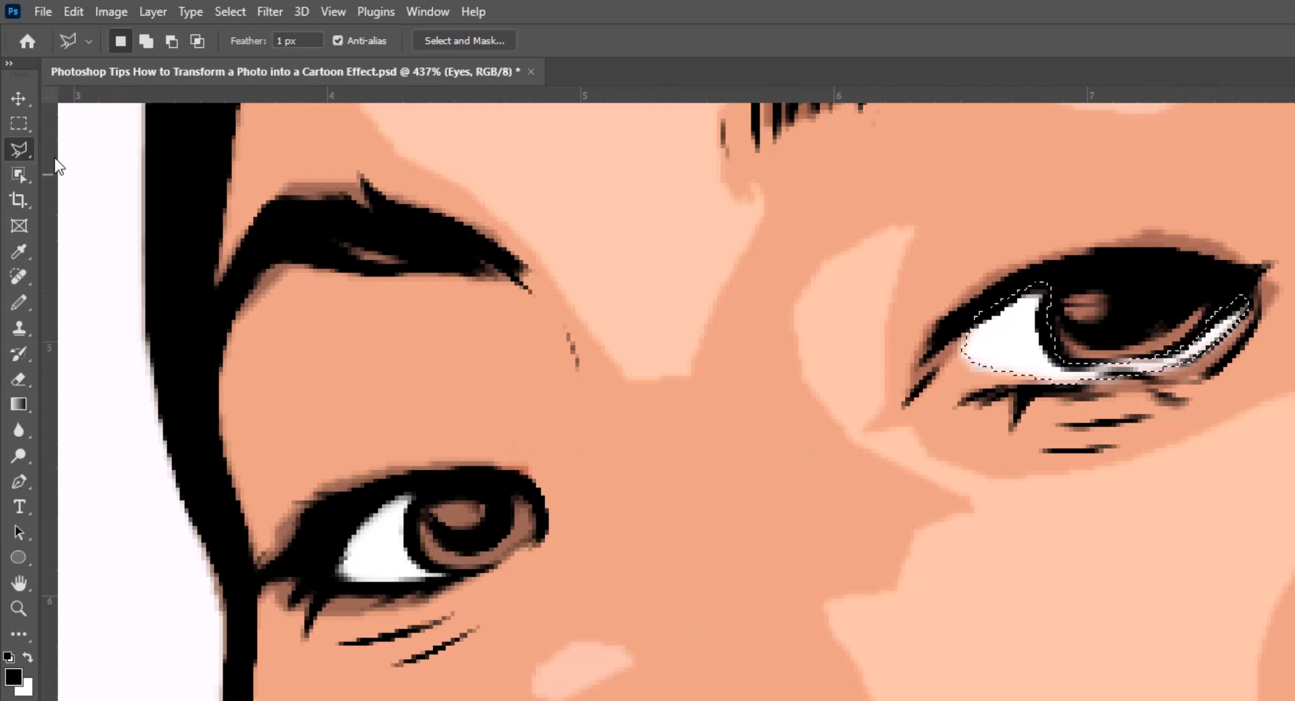
click(20, 124)
click(325, 548)
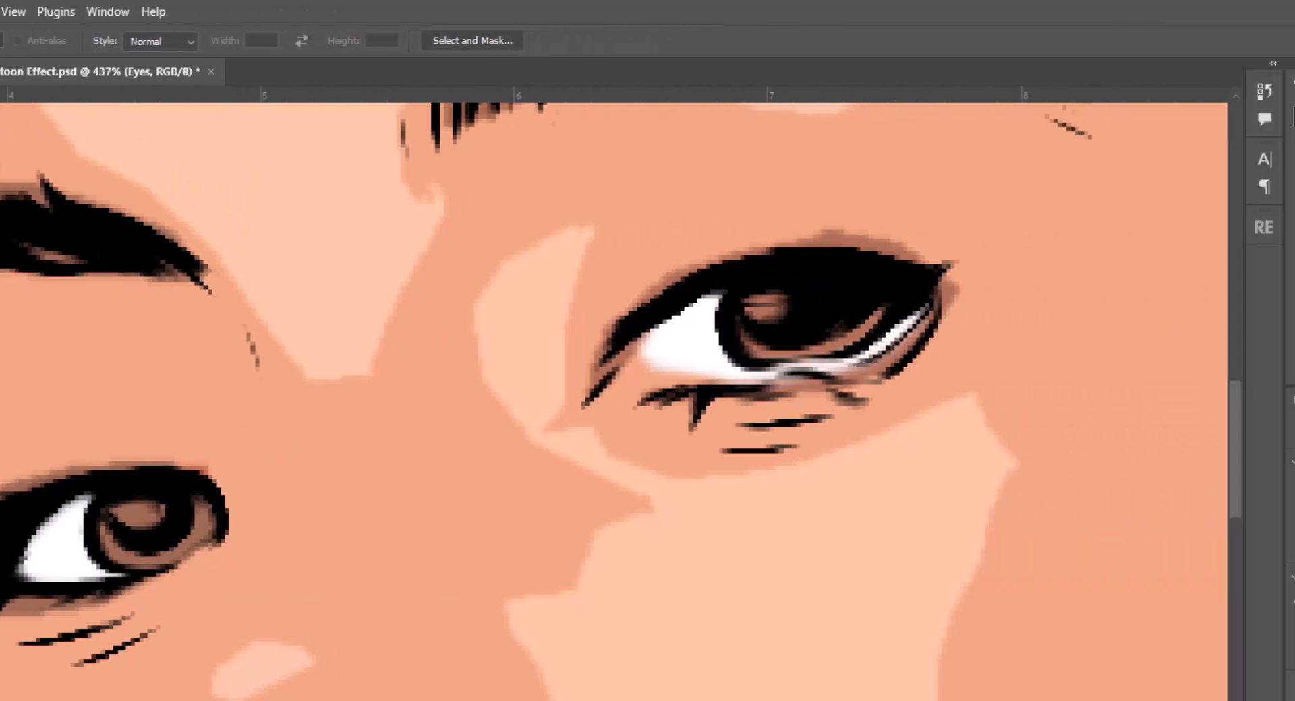
Set the foreground colour to grey #a9a8a8 and shade the corners of both eye whites with the Brush tool.
click(15, 678)
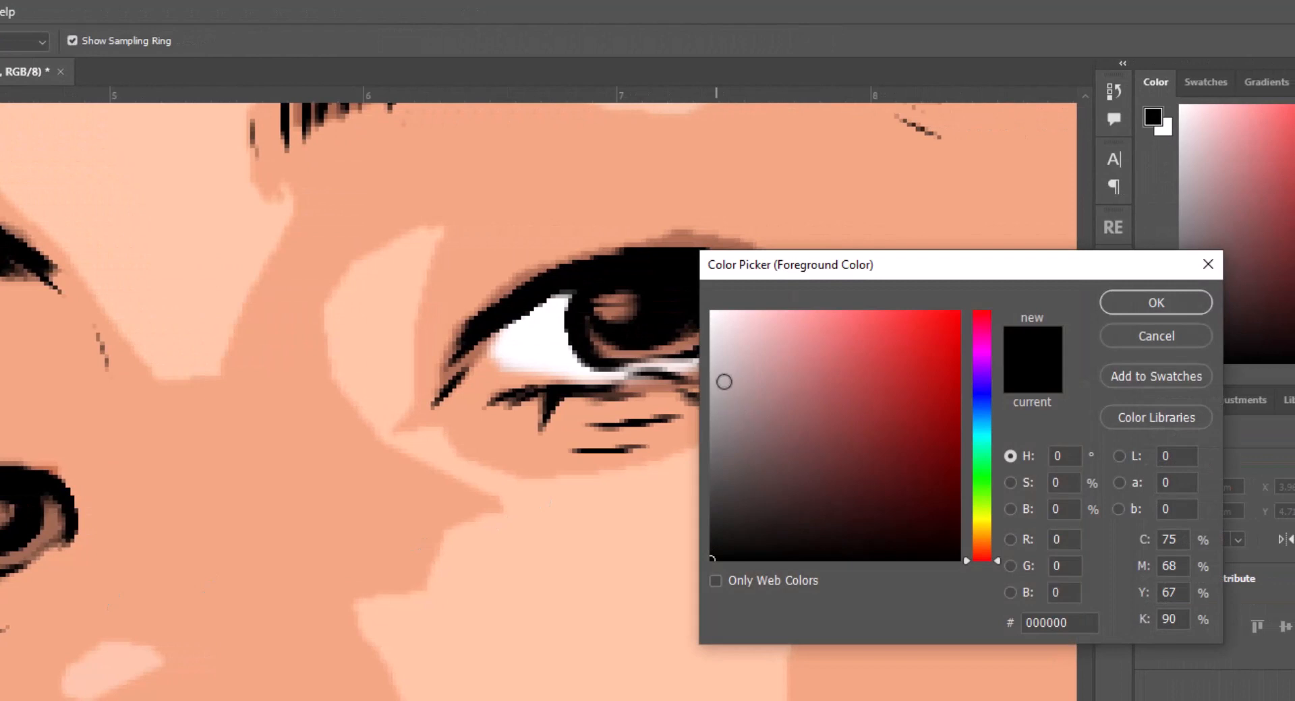
click(716, 394)
drag(716, 394, 712, 396)
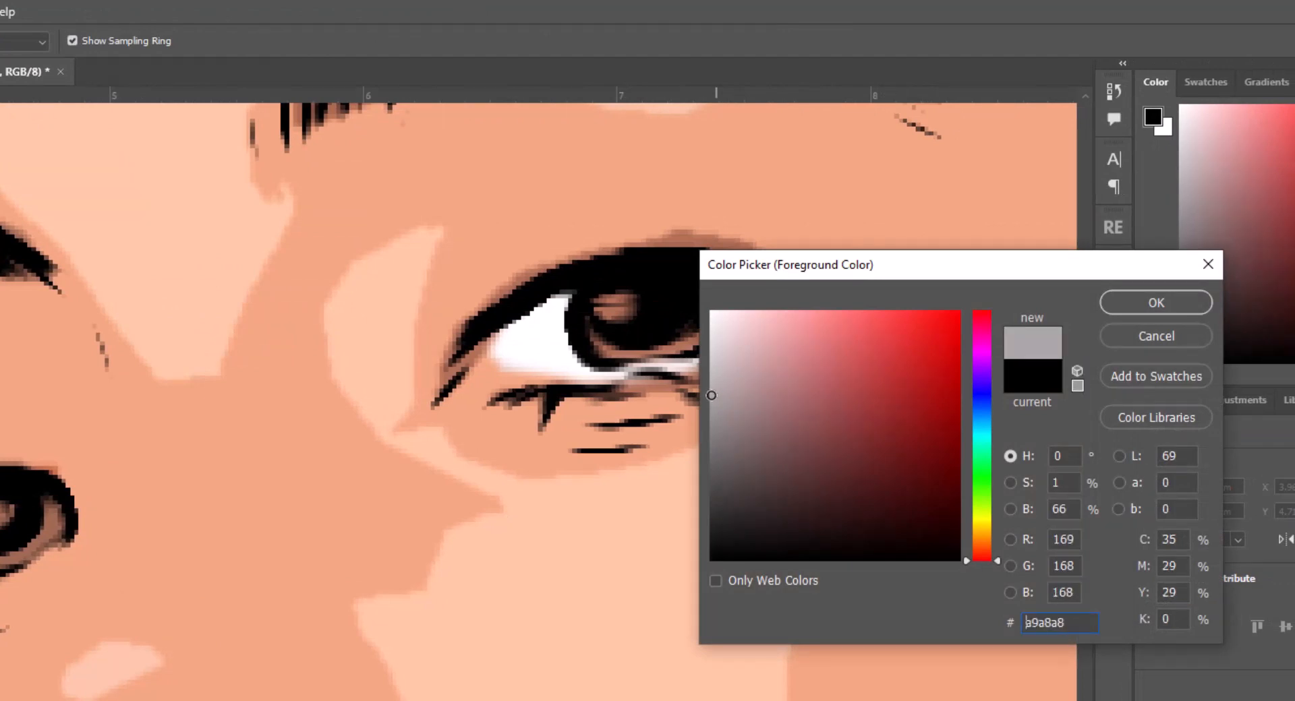
click(1156, 303)
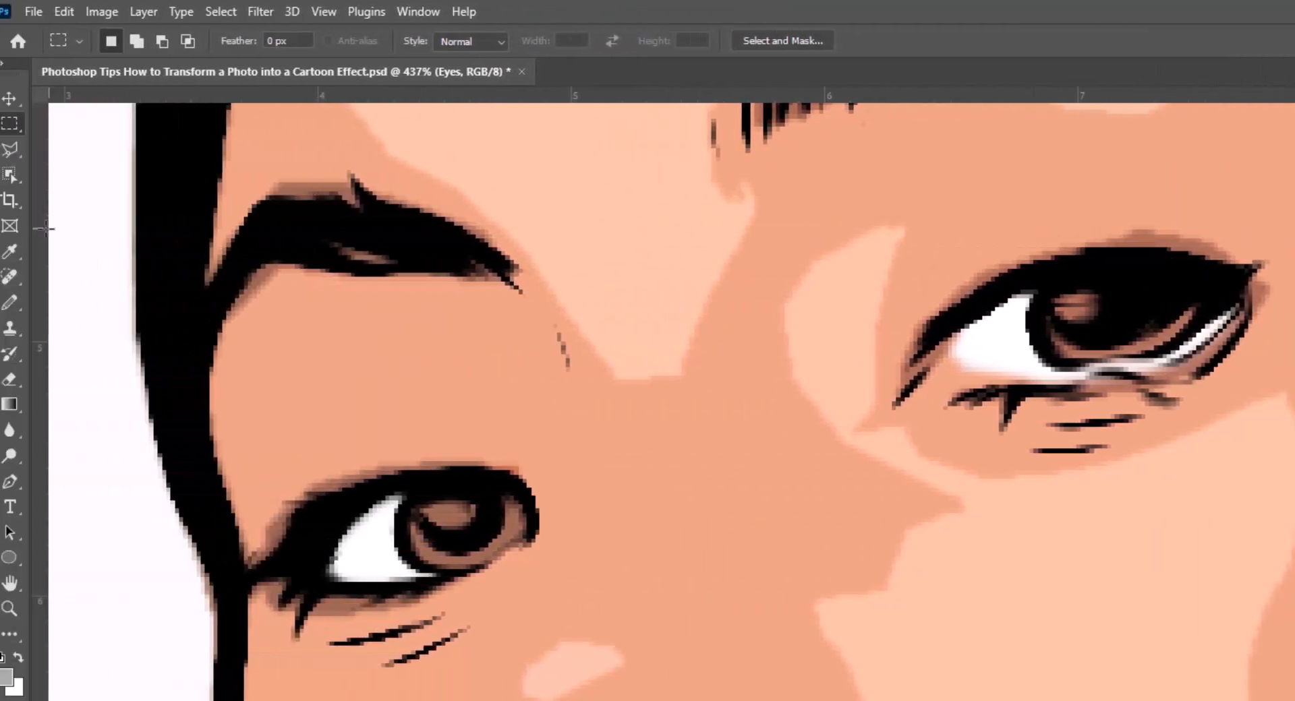
click(23, 298)
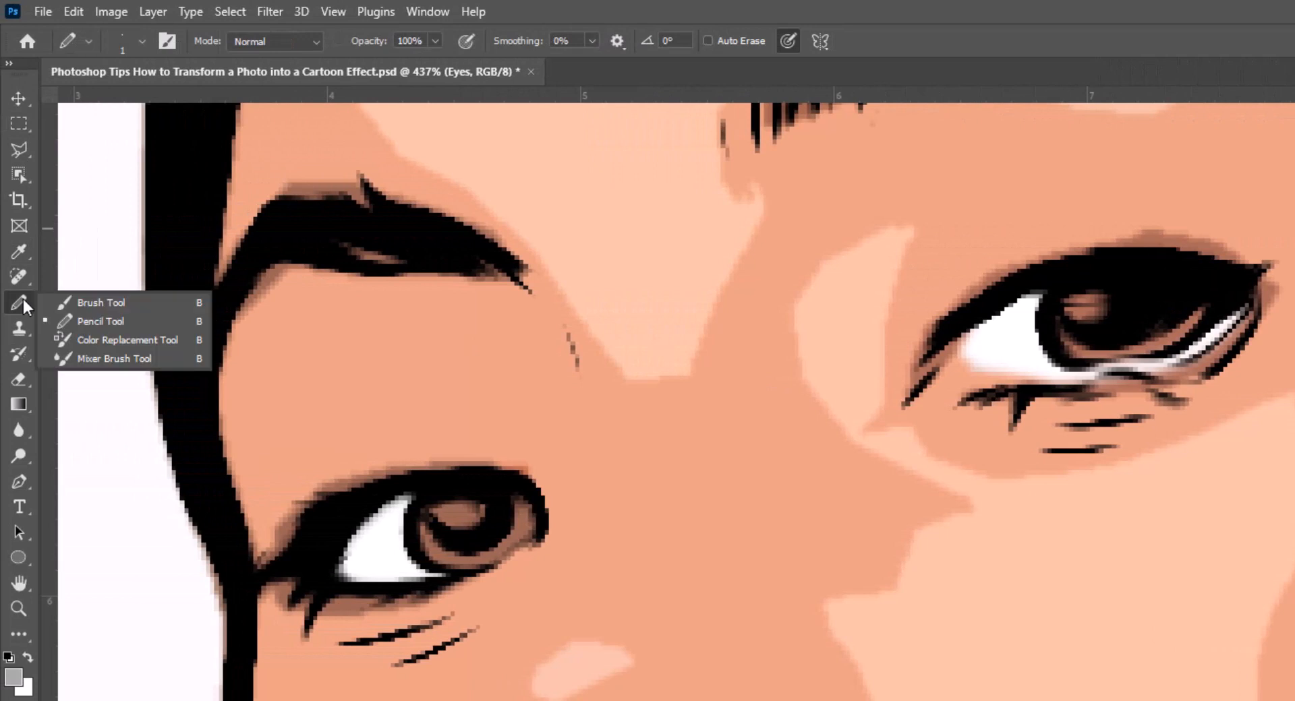
click(105, 301)
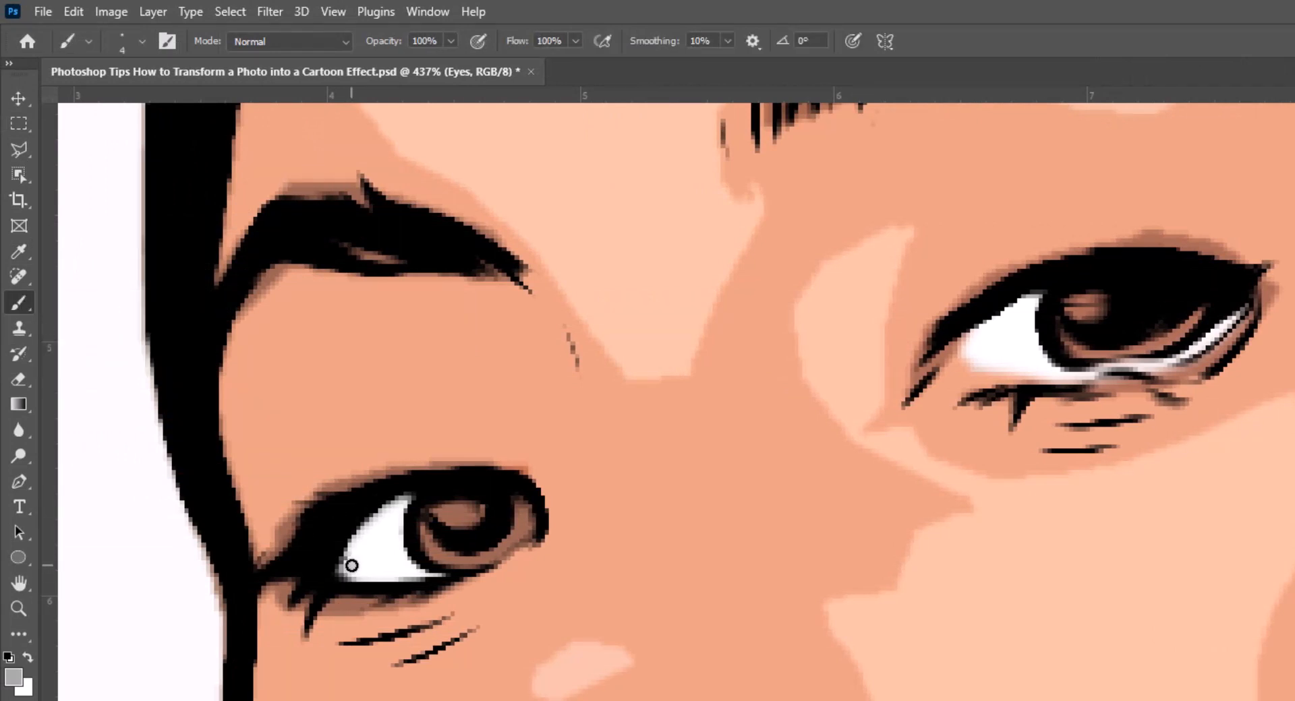
mouse_move(351, 565)
mouse_down()
mouse_move(354, 552)
mouse_move(363, 574)
mouse_up()
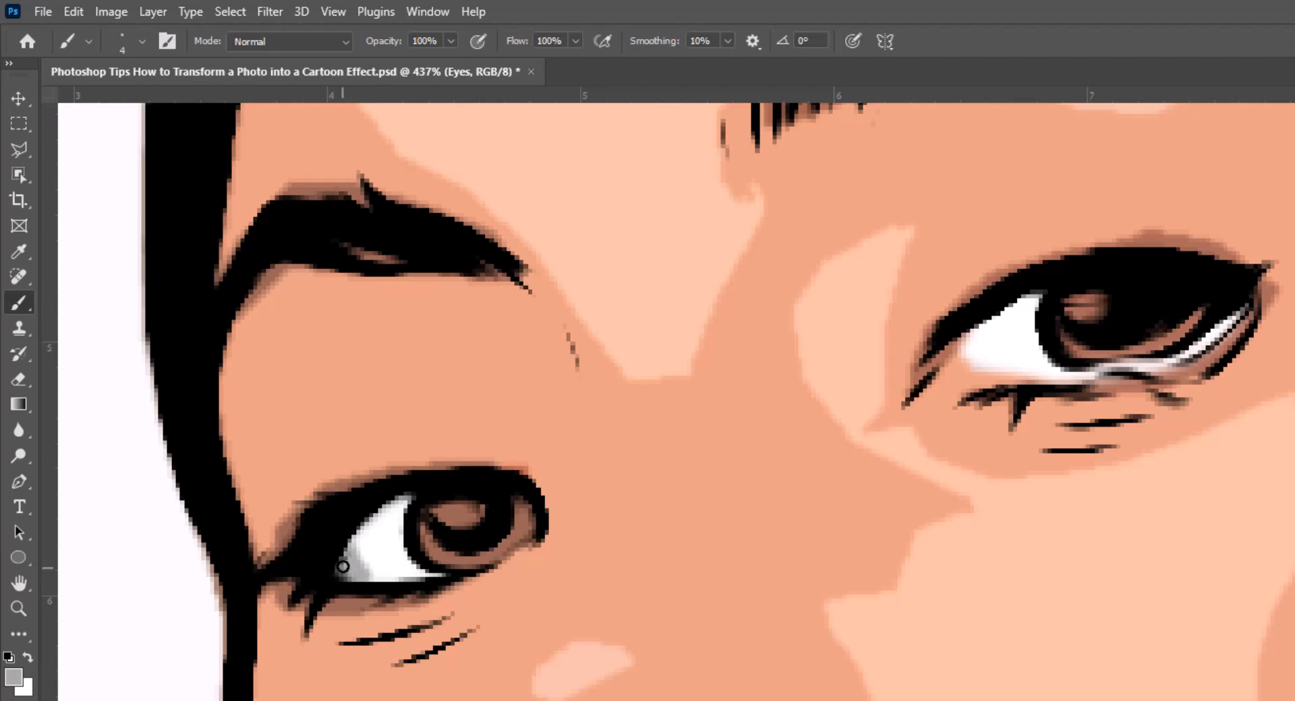
mouse_move(354, 575)
mouse_down()
mouse_move(347, 548)
mouse_move(365, 581)
mouse_up()
mouse_move(979, 334)
mouse_down()
mouse_move(979, 365)
mouse_move(968, 345)
mouse_move(992, 365)
mouse_up()
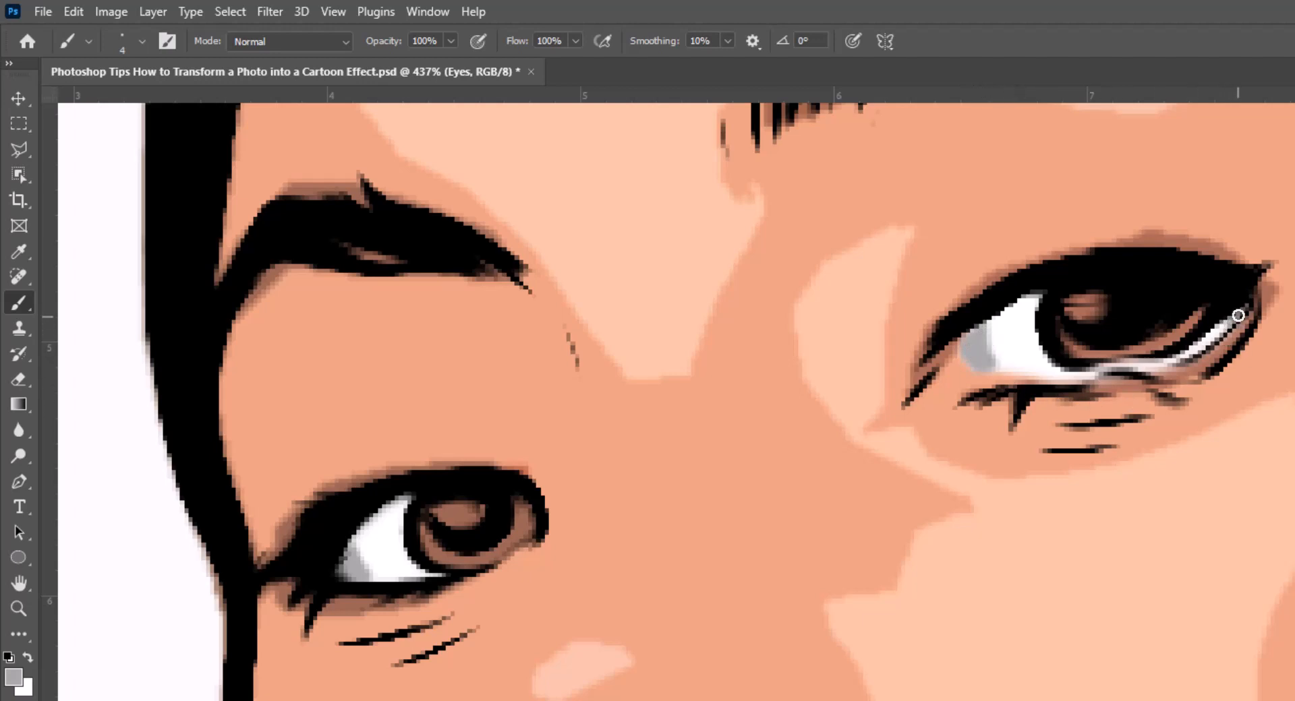
drag(1238, 316, 1217, 332)
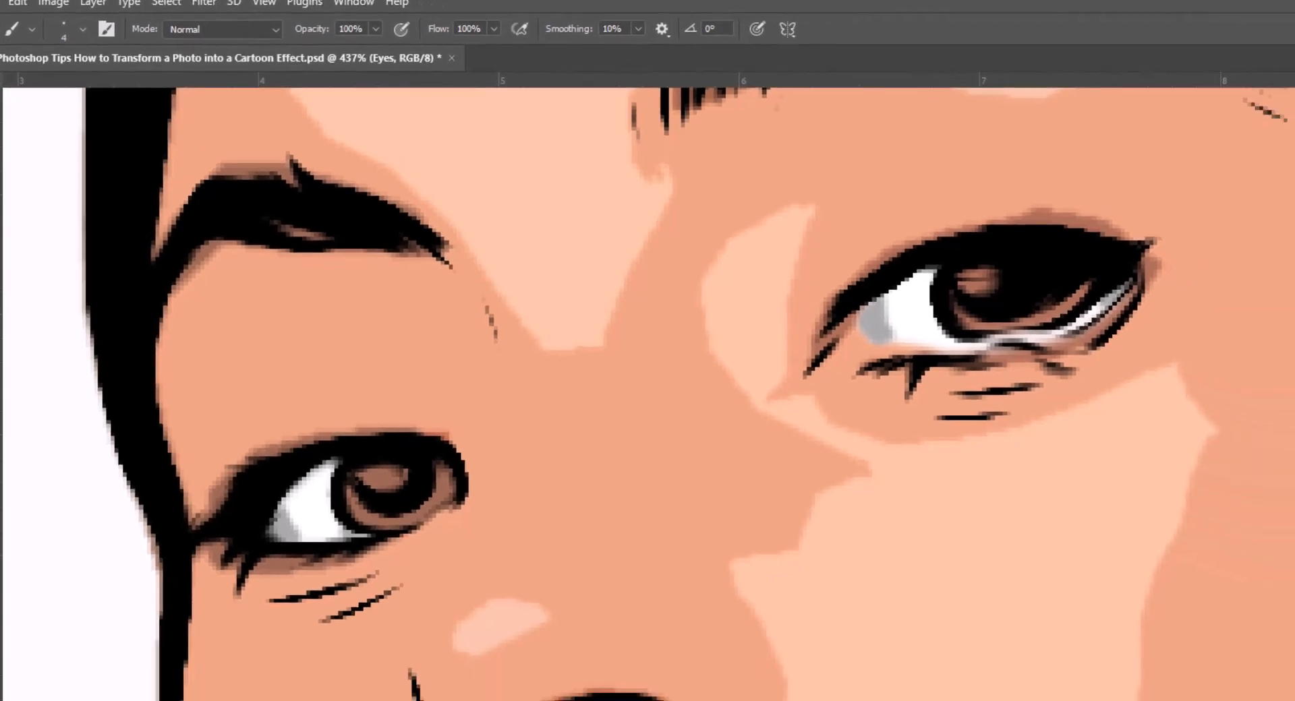
Set the foreground colour to a bright turquoise and paint the irises of both eyes with the Brush tool on the Eyes layer.
key(n)
drag(1060, 379, 1060, 333)
click(1035, 271)
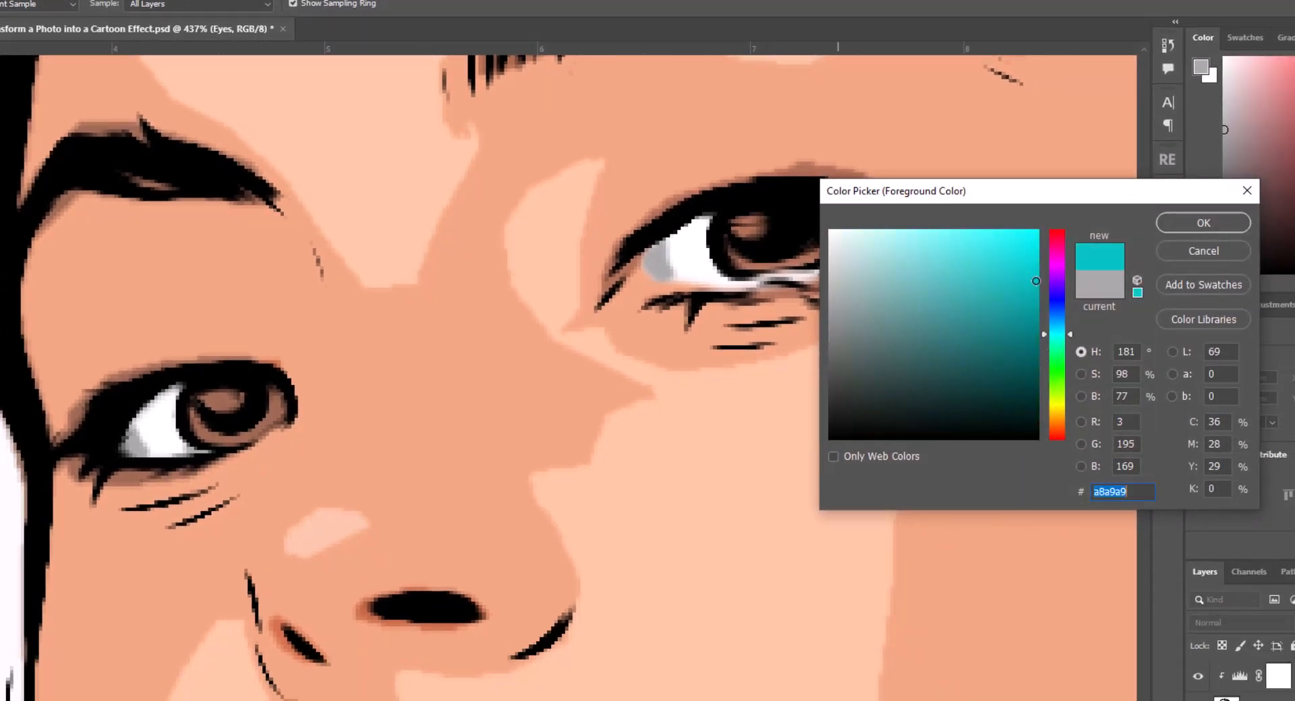
mouse_move(1036, 265)
mouse_down()
mouse_move(966, 239)
mouse_move(996, 269)
mouse_move(1041, 269)
mouse_up()
click(1191, 226)
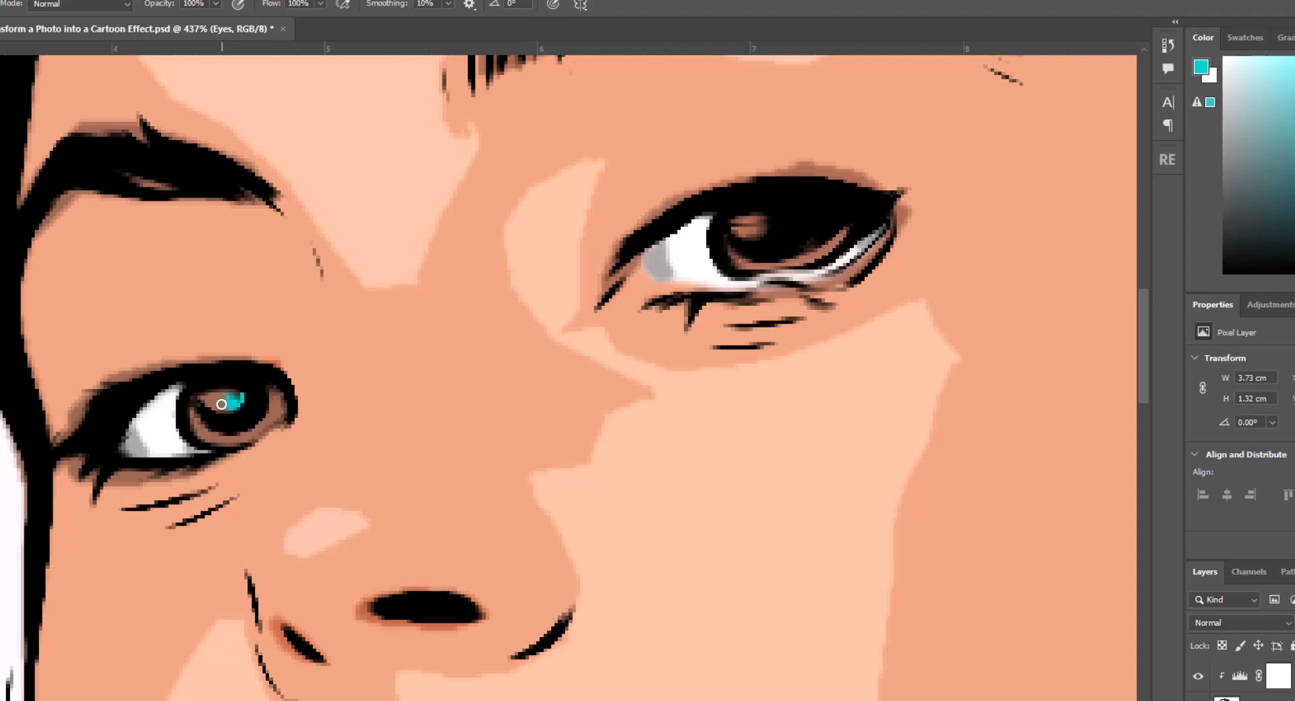
drag(233, 396, 203, 406)
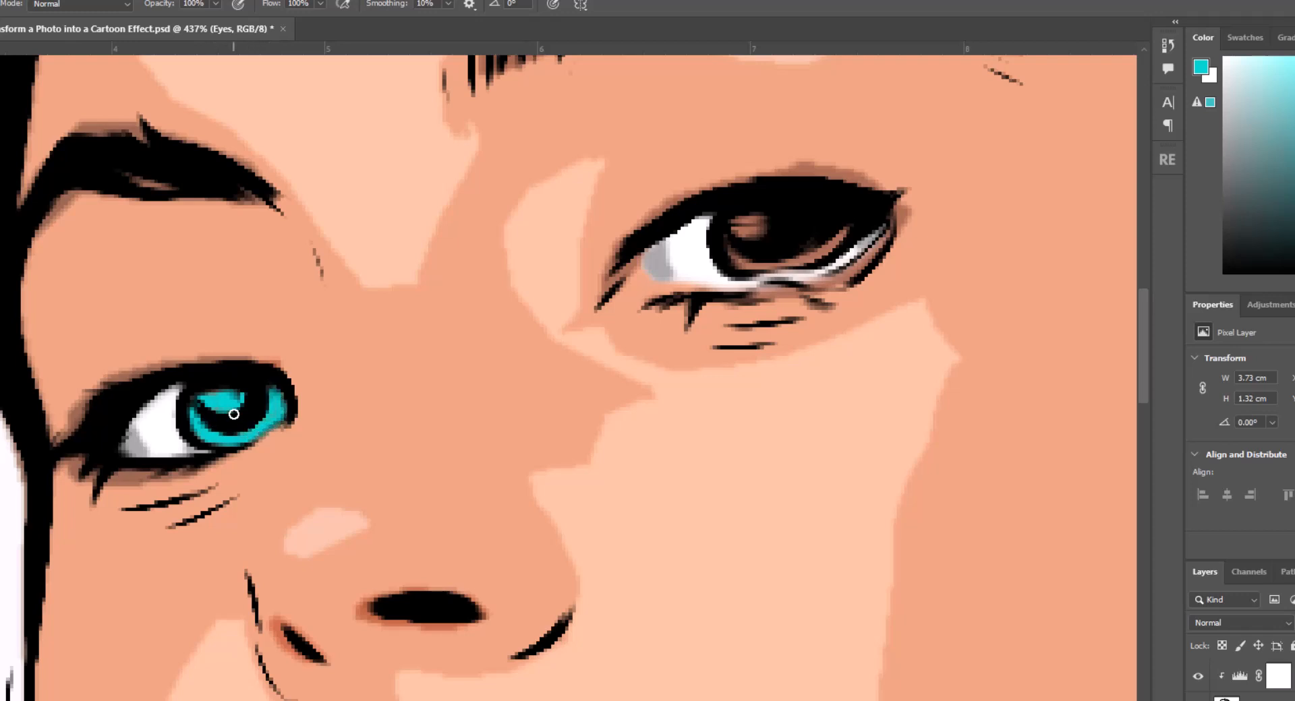
mouse_move(766, 219)
mouse_down()
mouse_move(735, 221)
mouse_move(733, 248)
mouse_move(750, 264)
mouse_move(839, 227)
mouse_up()
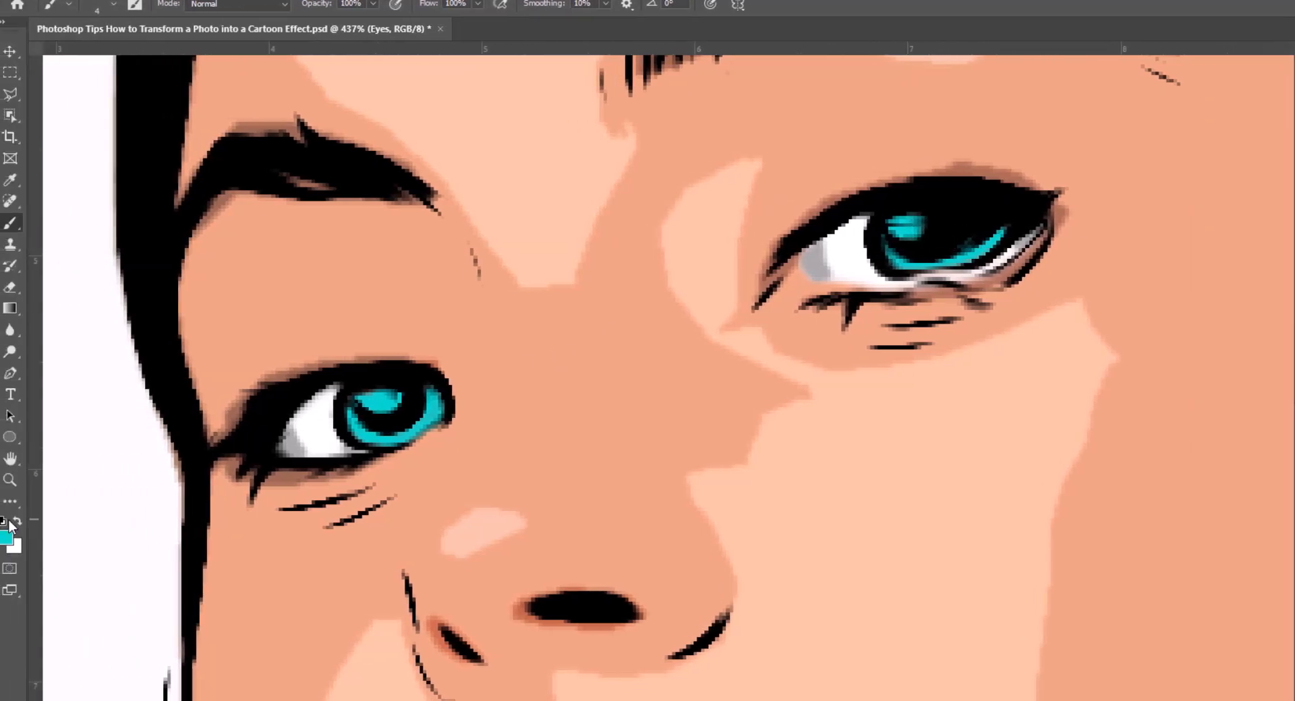
Swap the foreground colour to white and paint a small highlight over the pupil area of each eye.
click(22, 521)
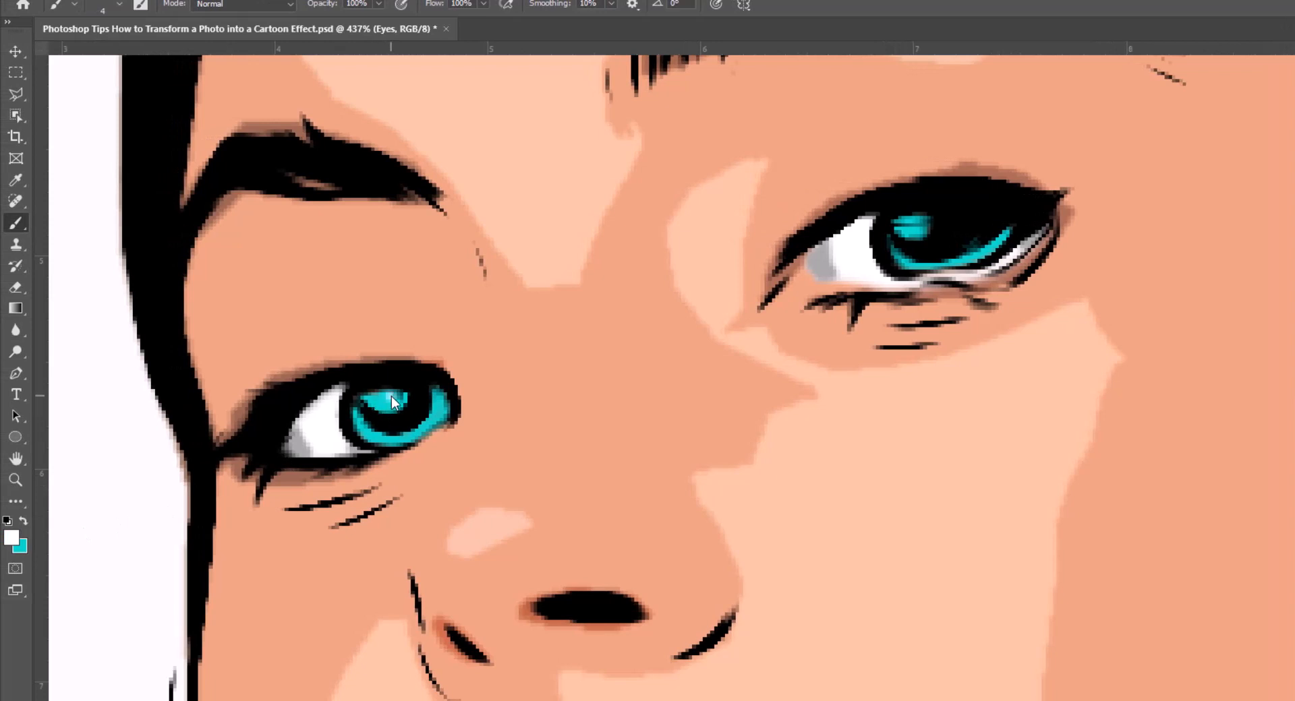
drag(391, 394, 398, 402)
drag(905, 218, 921, 234)
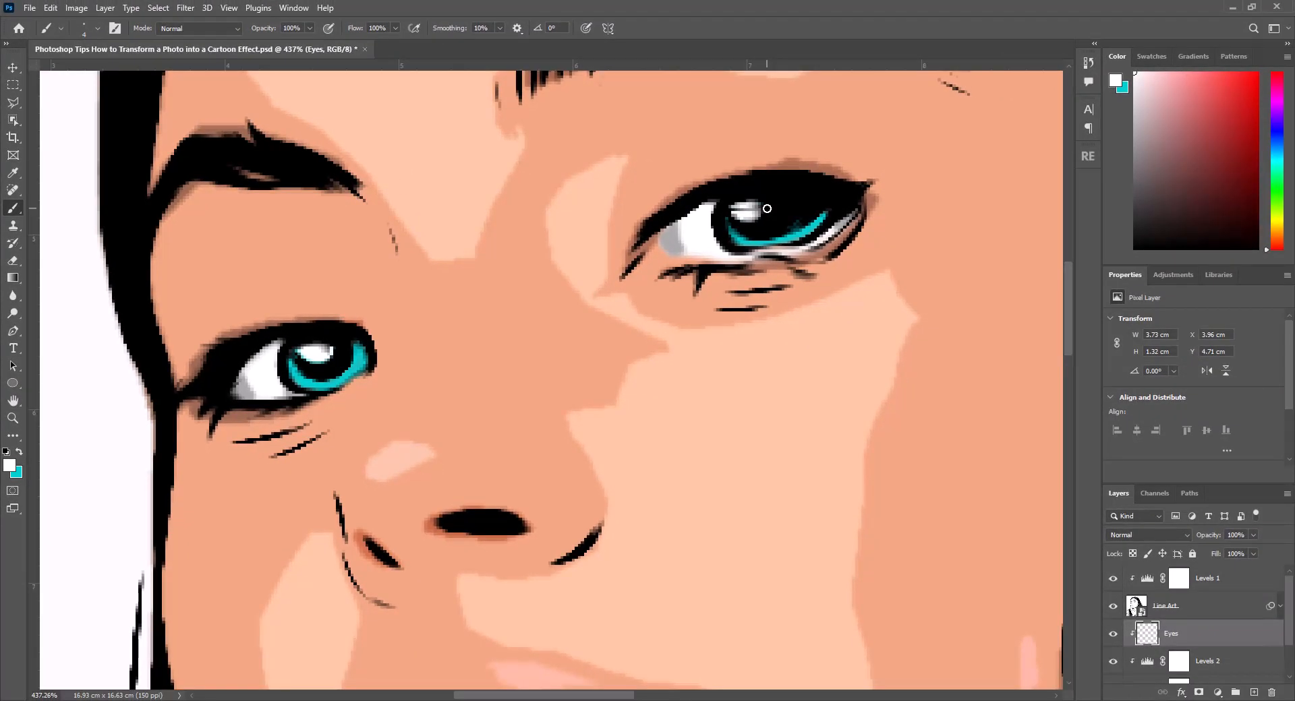
key(ctrl+0)
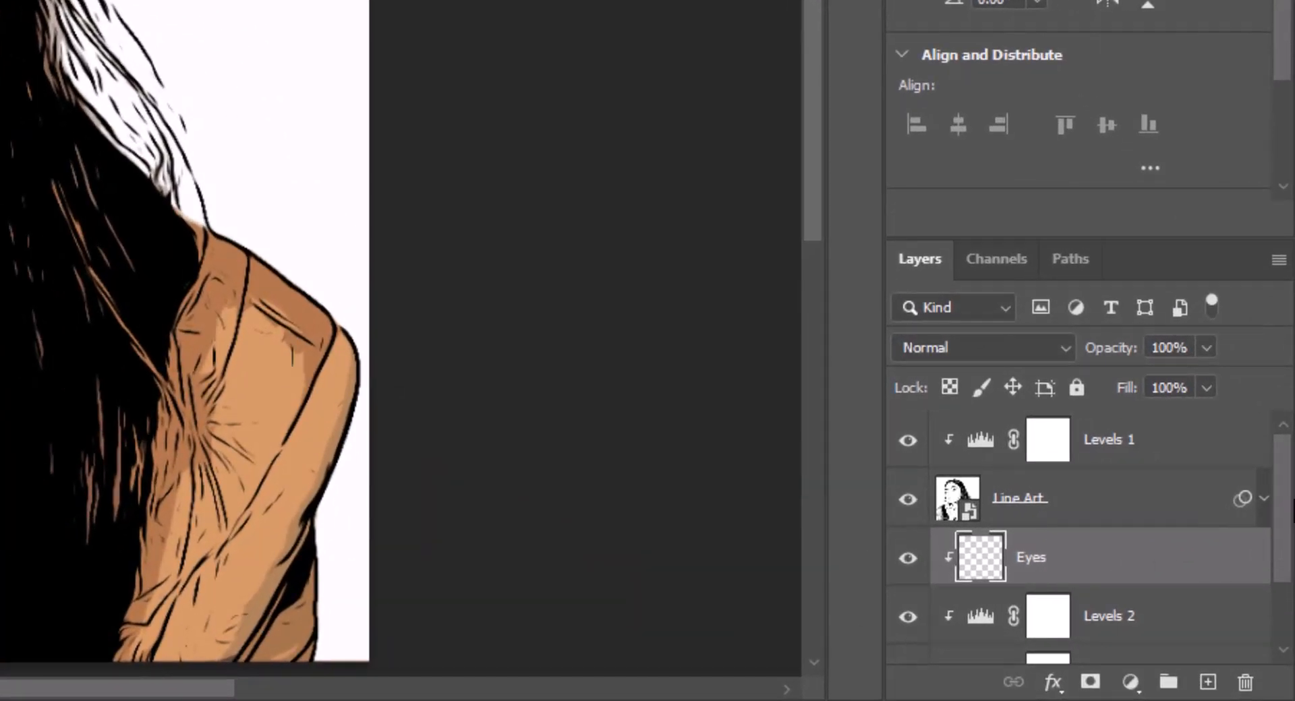
Open the Line Art smart object's contents and copy its masked portrait layer into the cartoon document, centred over the artwork.
double_click(956, 499)
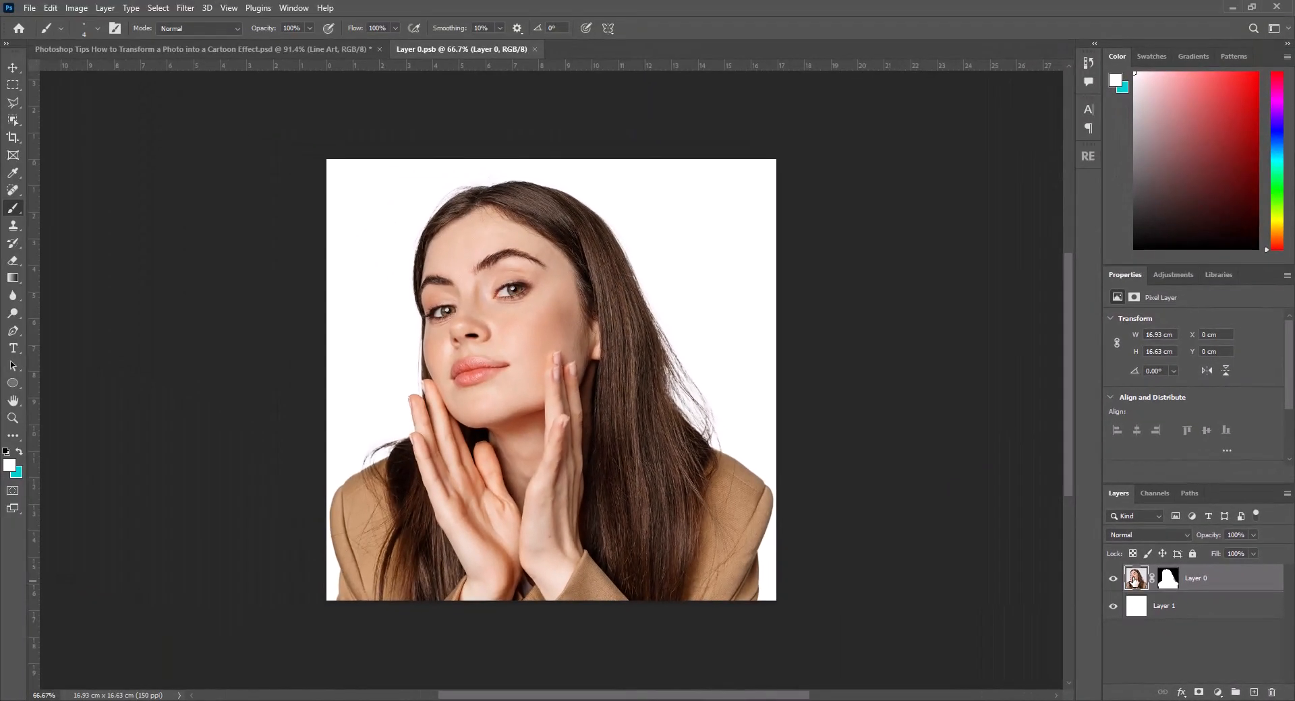
drag(1135, 578, 274, 46)
drag(273, 48, 513, 404)
key(shift)
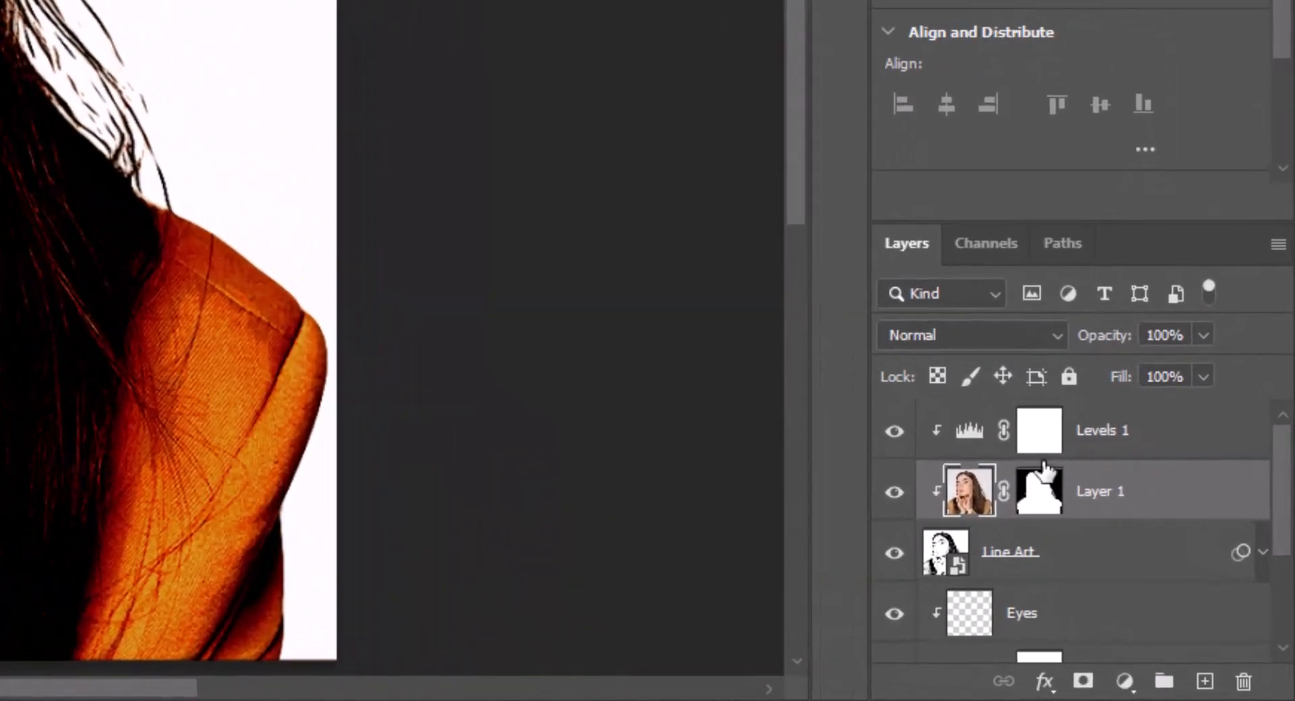
Load the copied portrait layer's mask as a selection and delete that layer.
key(ctrl)
ctrl+click(1028, 486)
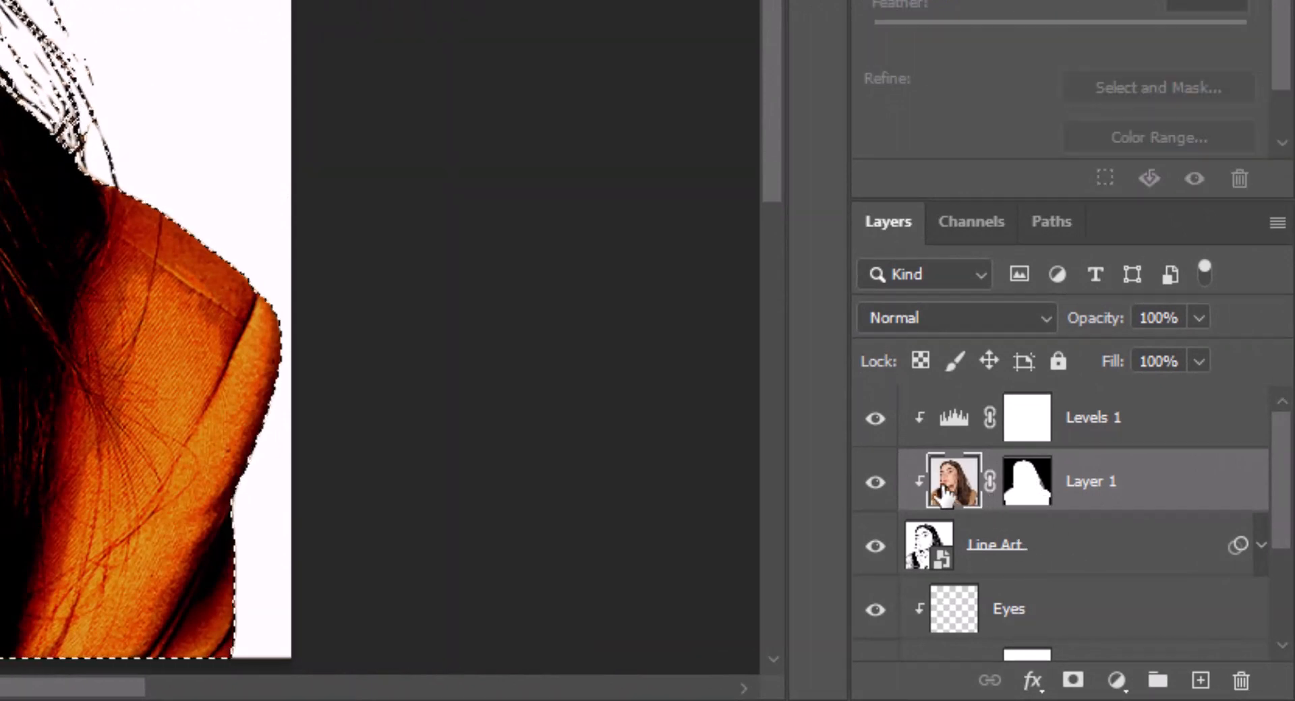
drag(978, 482, 1242, 683)
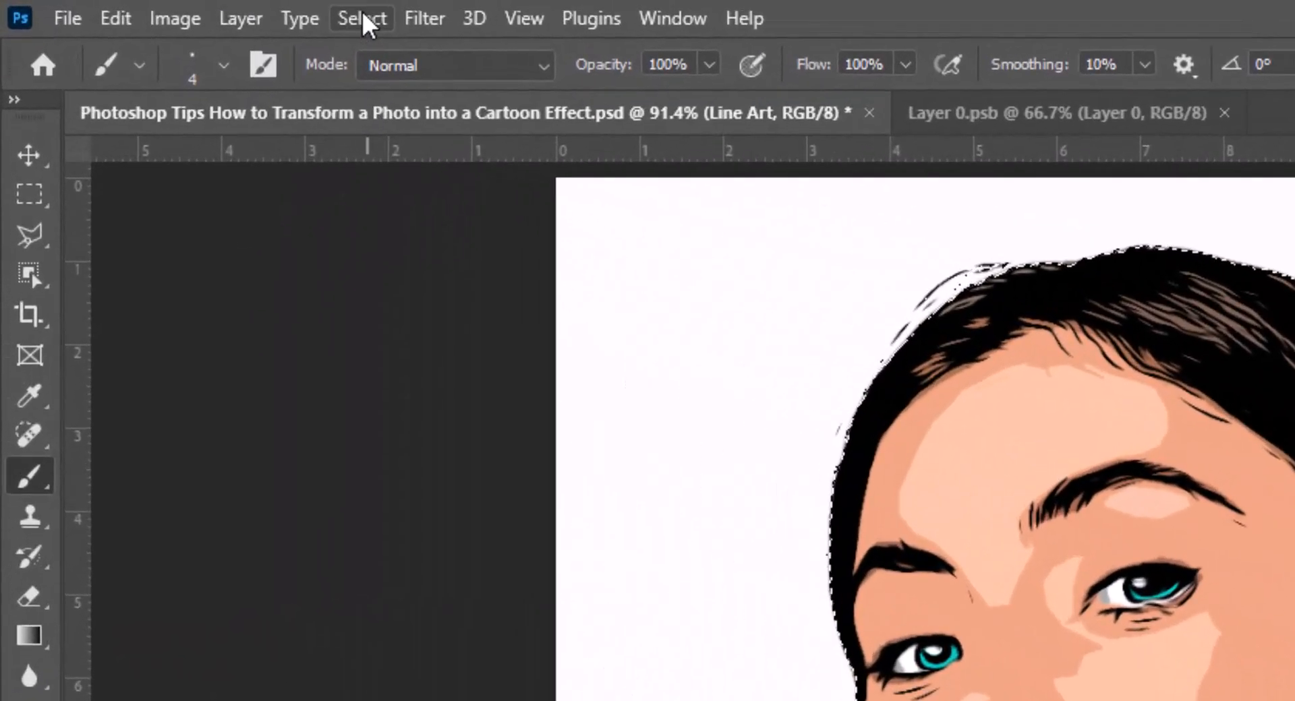
Contract the selection around the woman by 2 pixels.
click(159, 8)
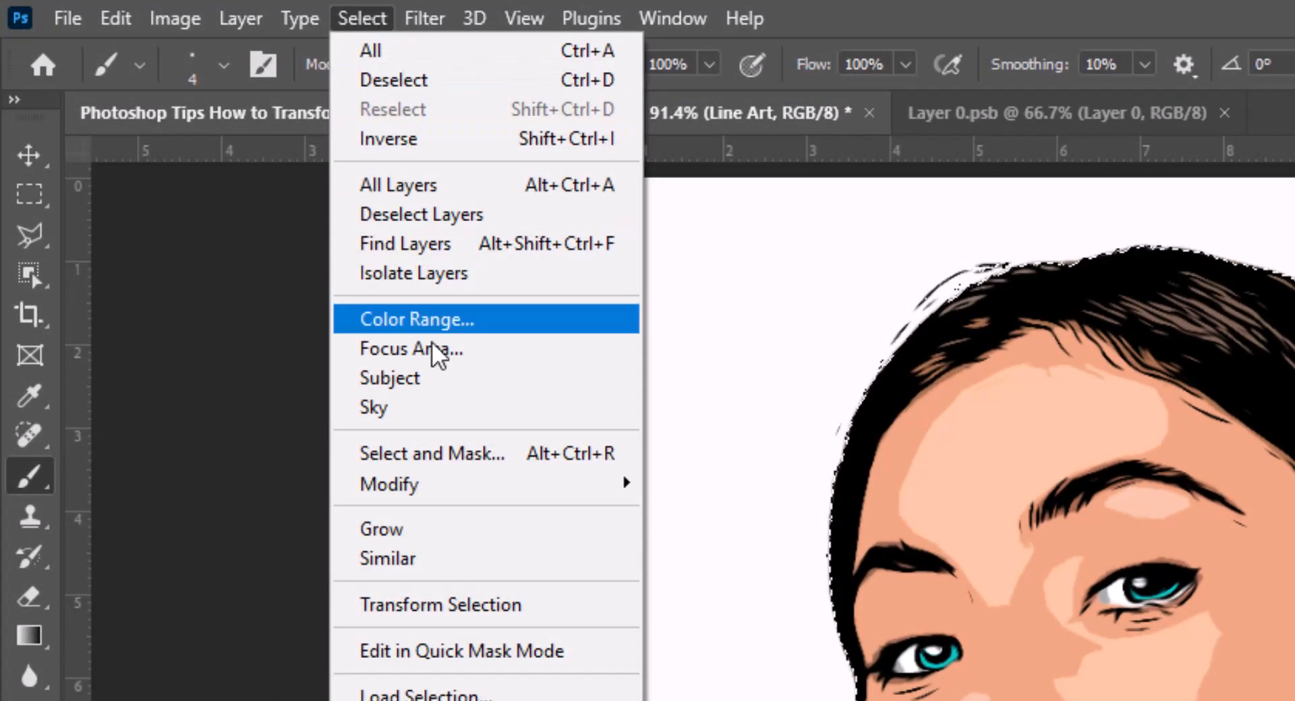
mouse_move(453, 491)
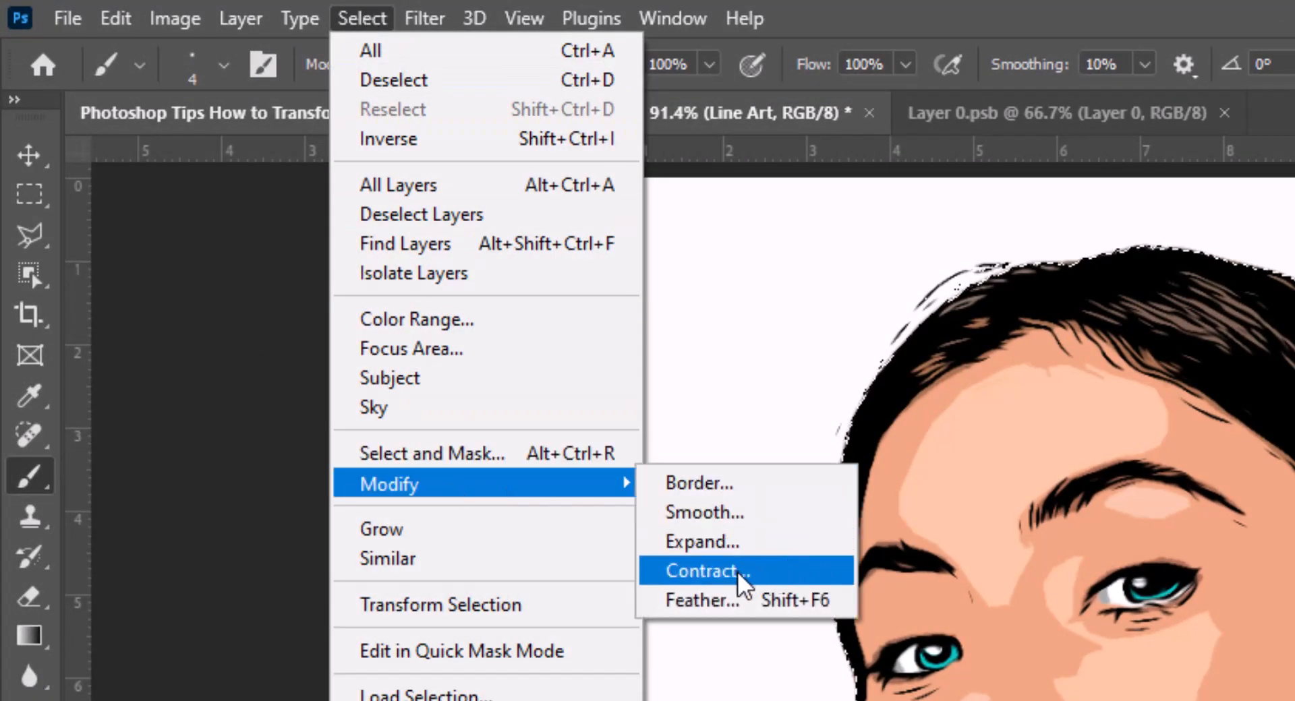
click(753, 573)
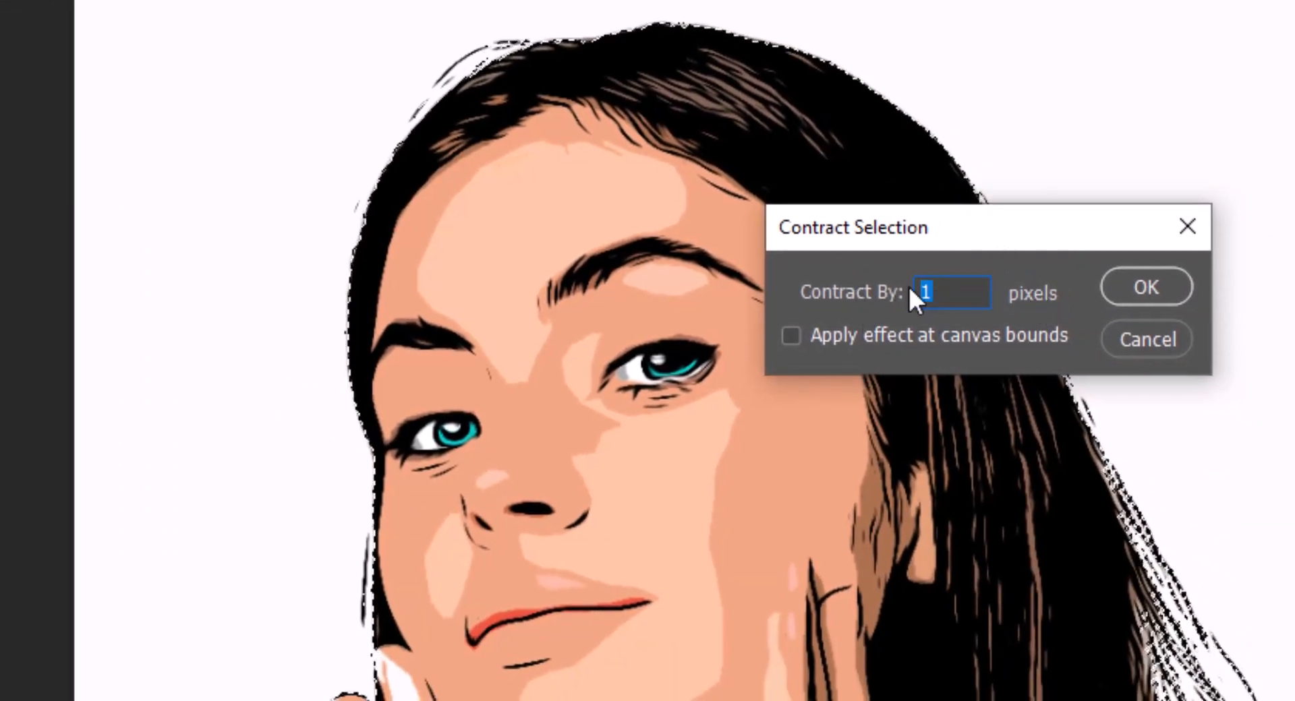
text(2)
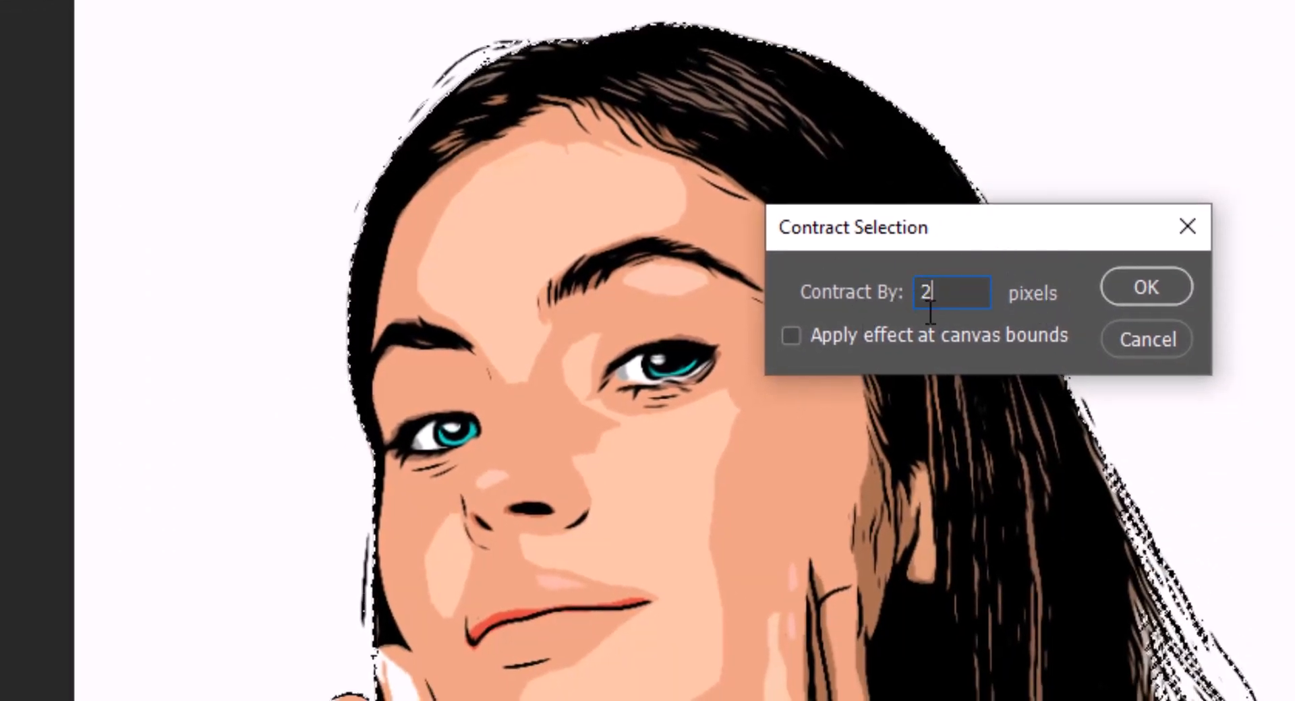
click(1139, 282)
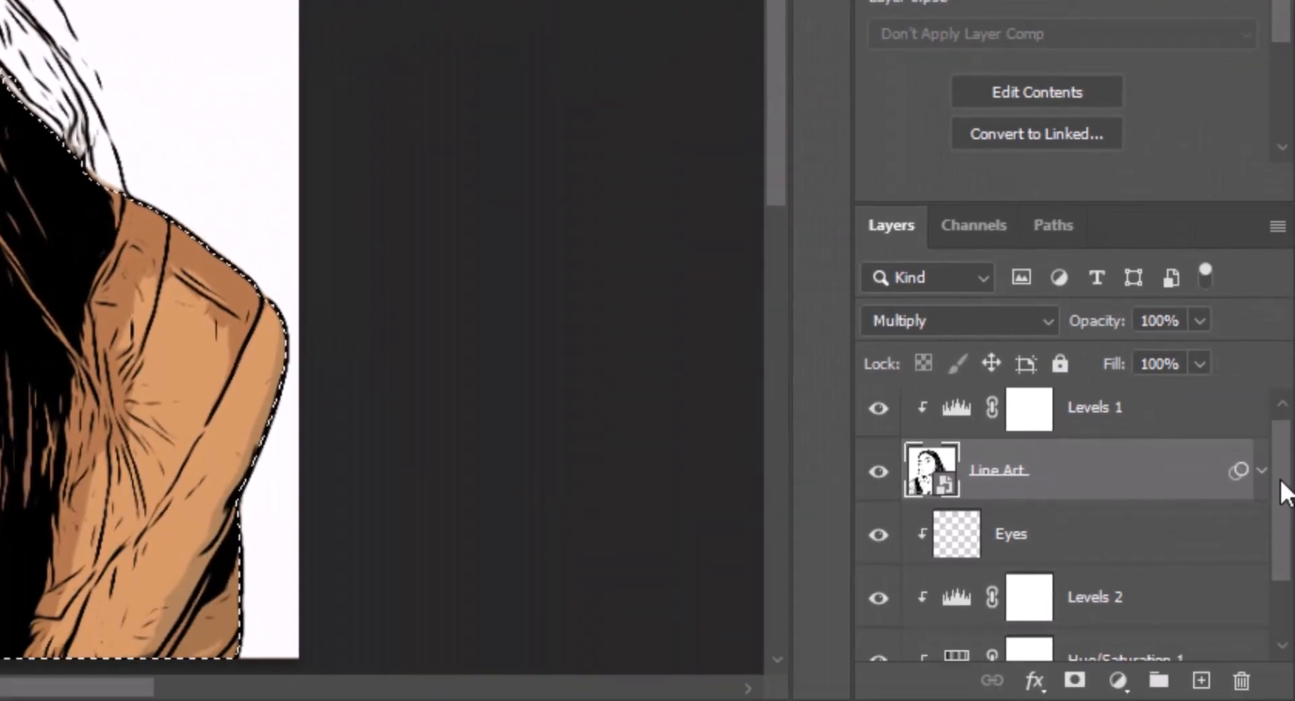
Add a layer mask to the Color layer from the current selection.
scroll(1284, 559, down, 2)
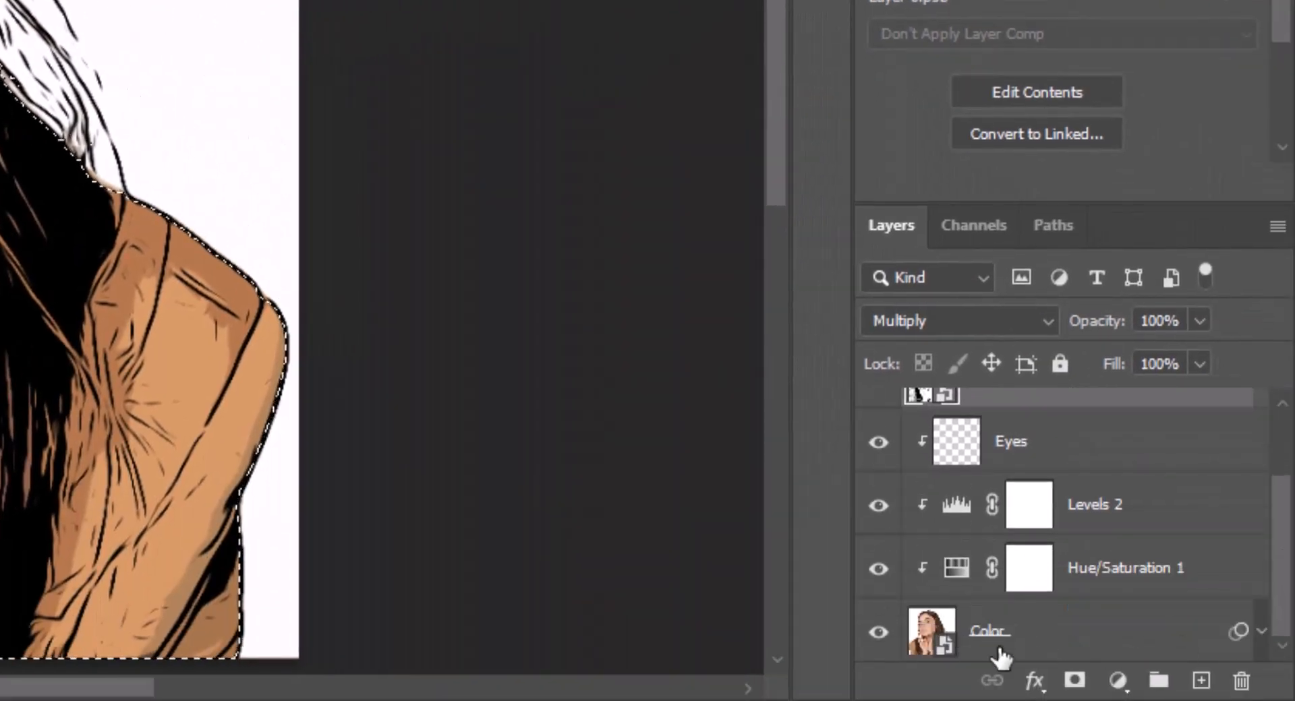
click(934, 642)
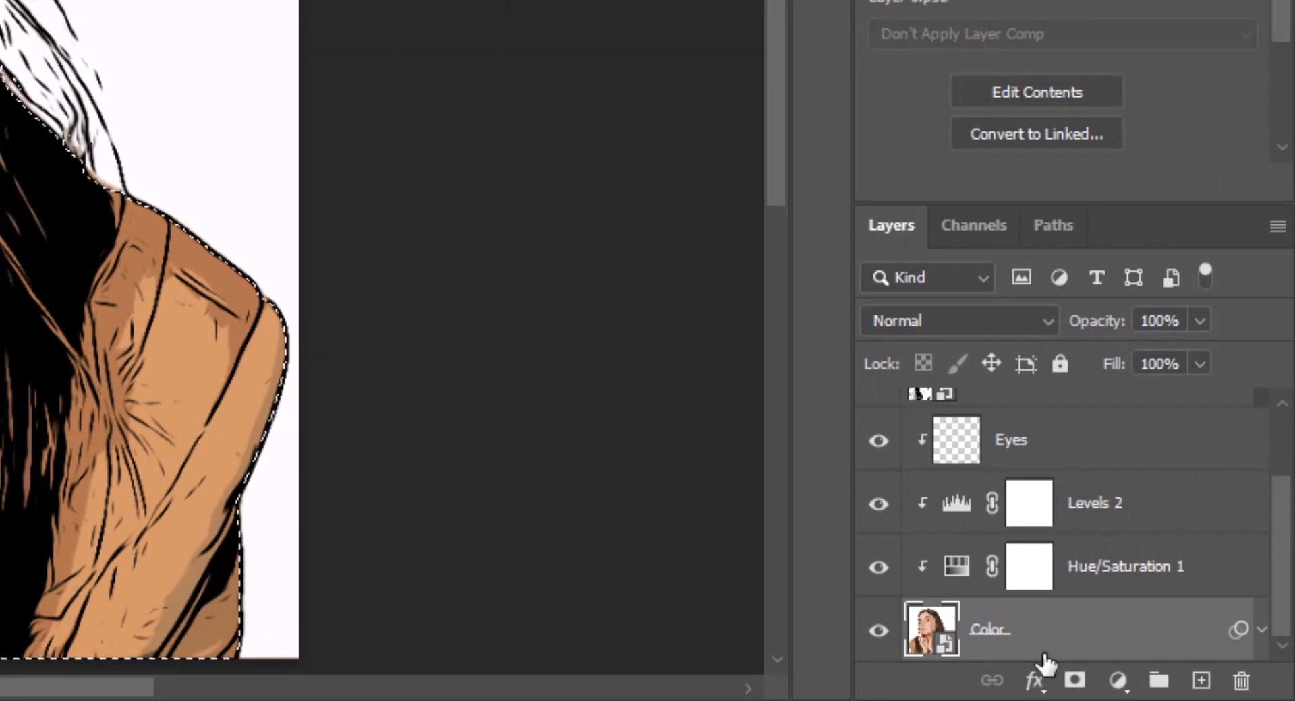
click(1073, 681)
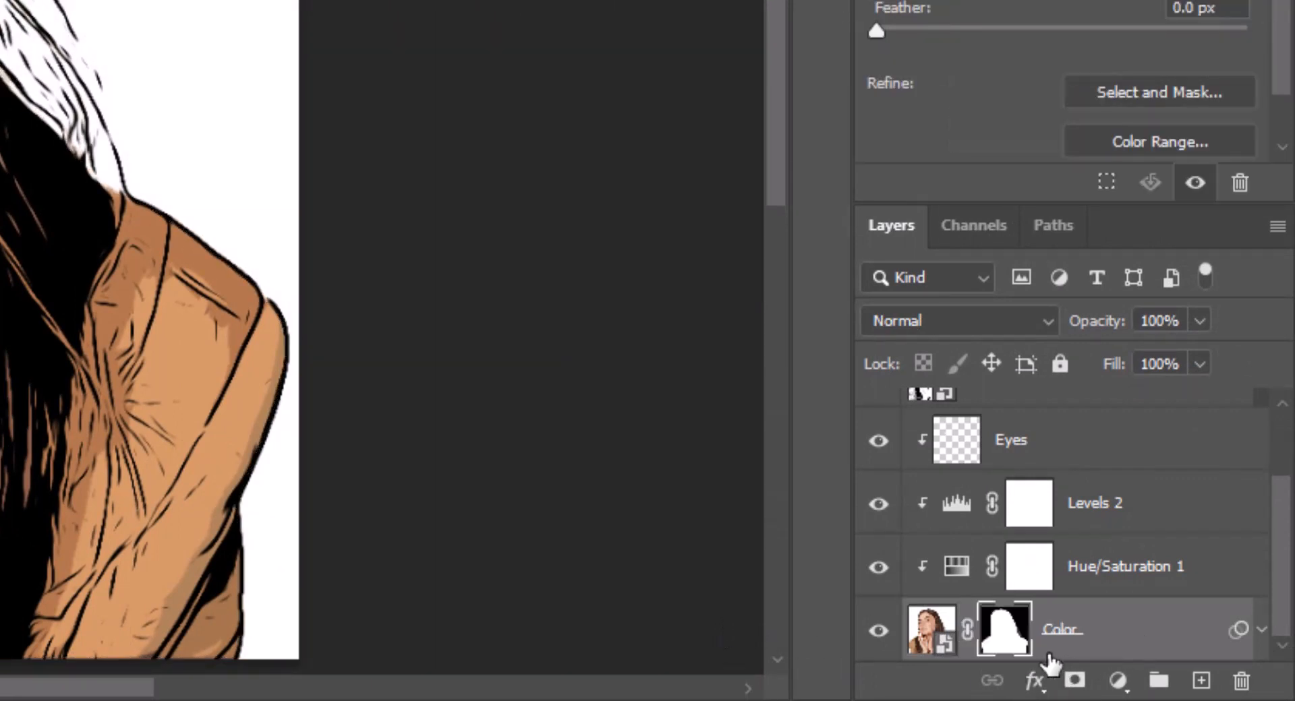
Create a new layer below Color and fill it with the foreground colour set to blue #04b1cb.
ctrl+click(1201, 681)
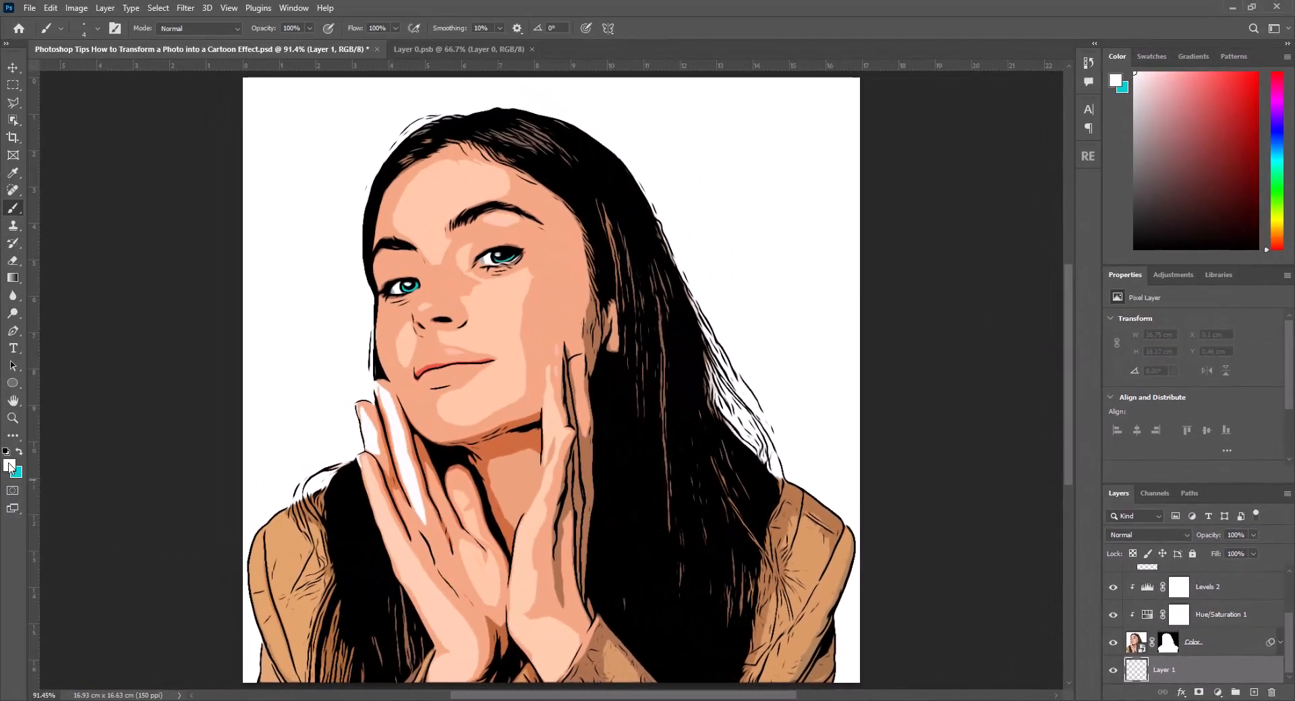
click(9, 465)
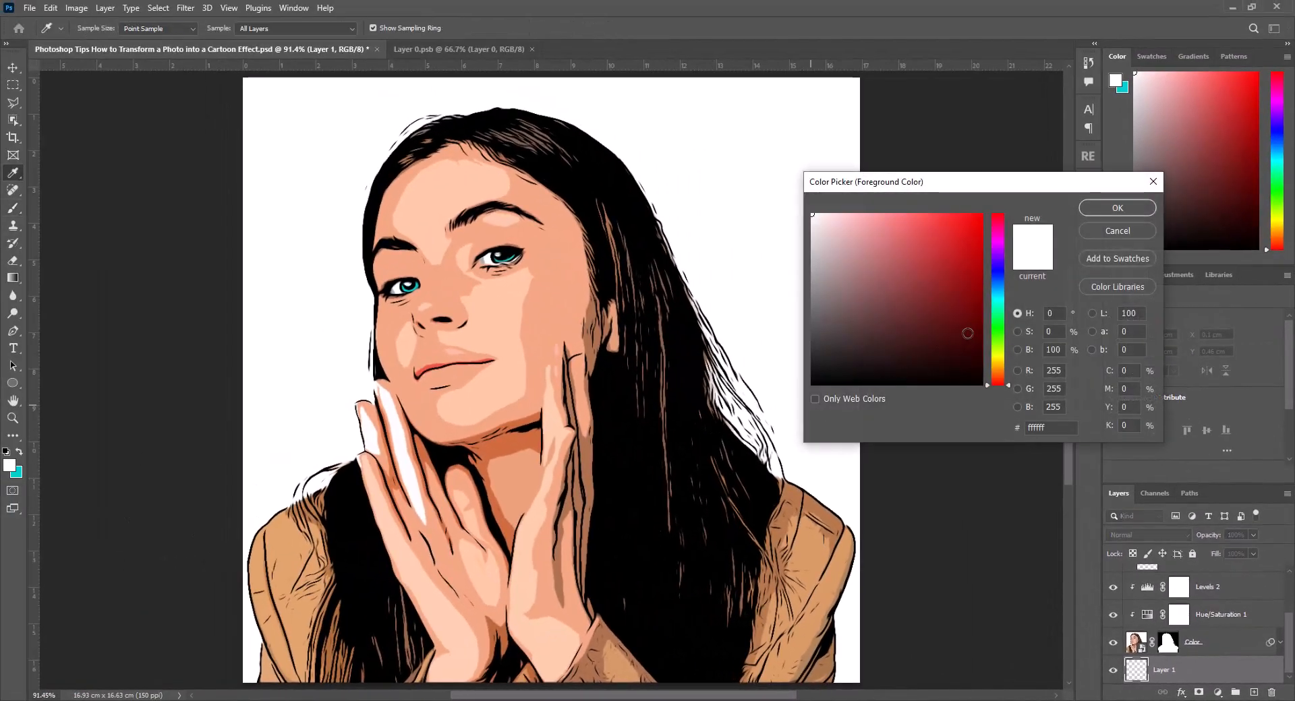
drag(997, 316, 999, 305)
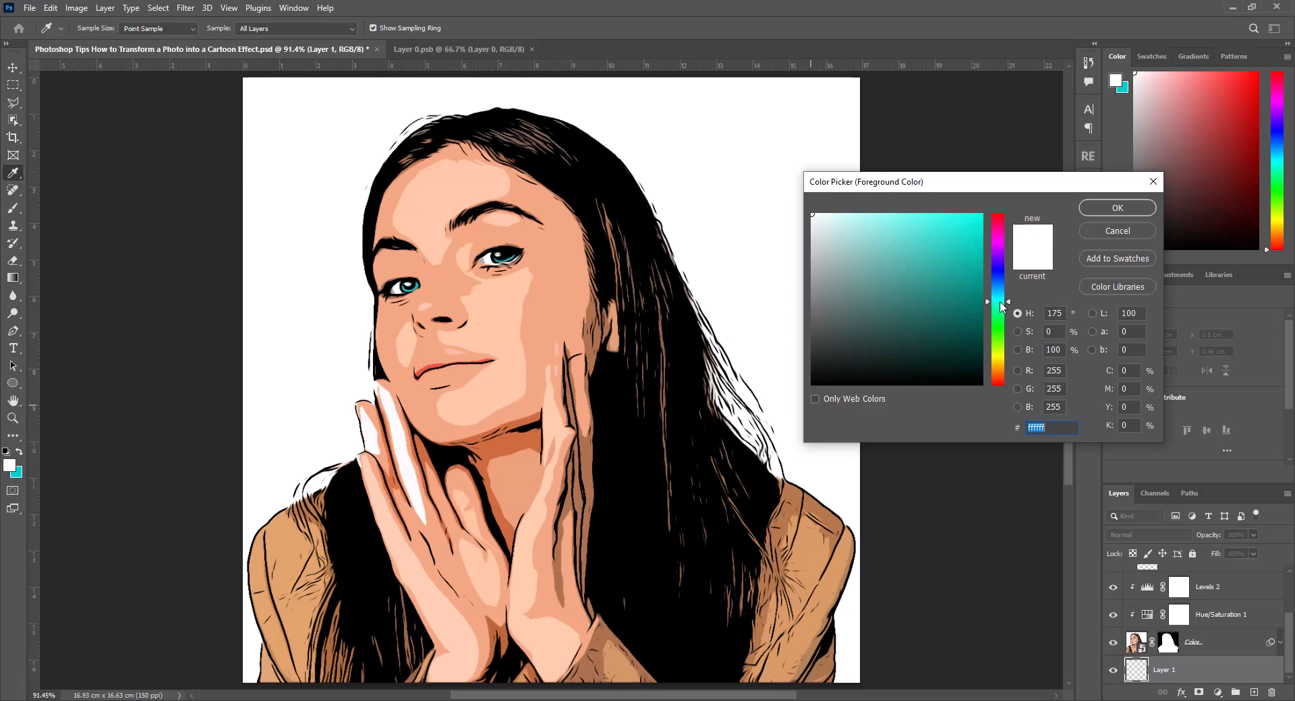
text(06cfbe)
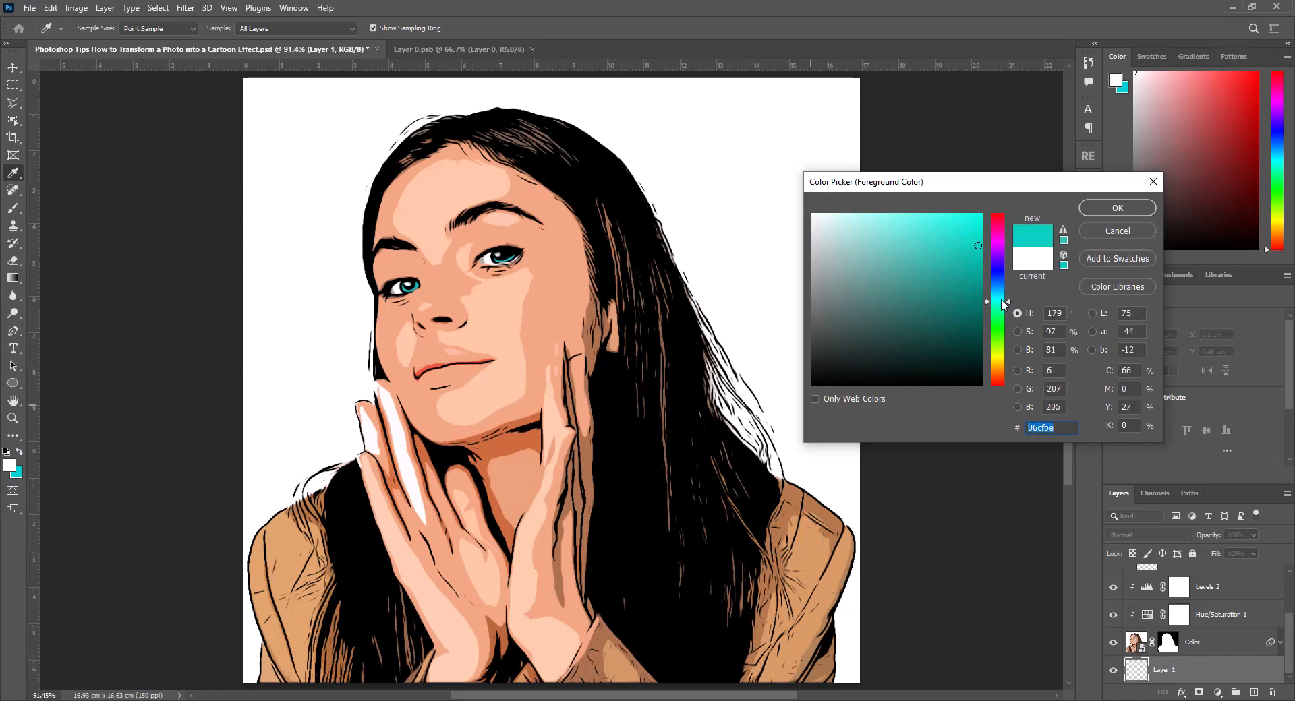
drag(1002, 300, 1001, 297)
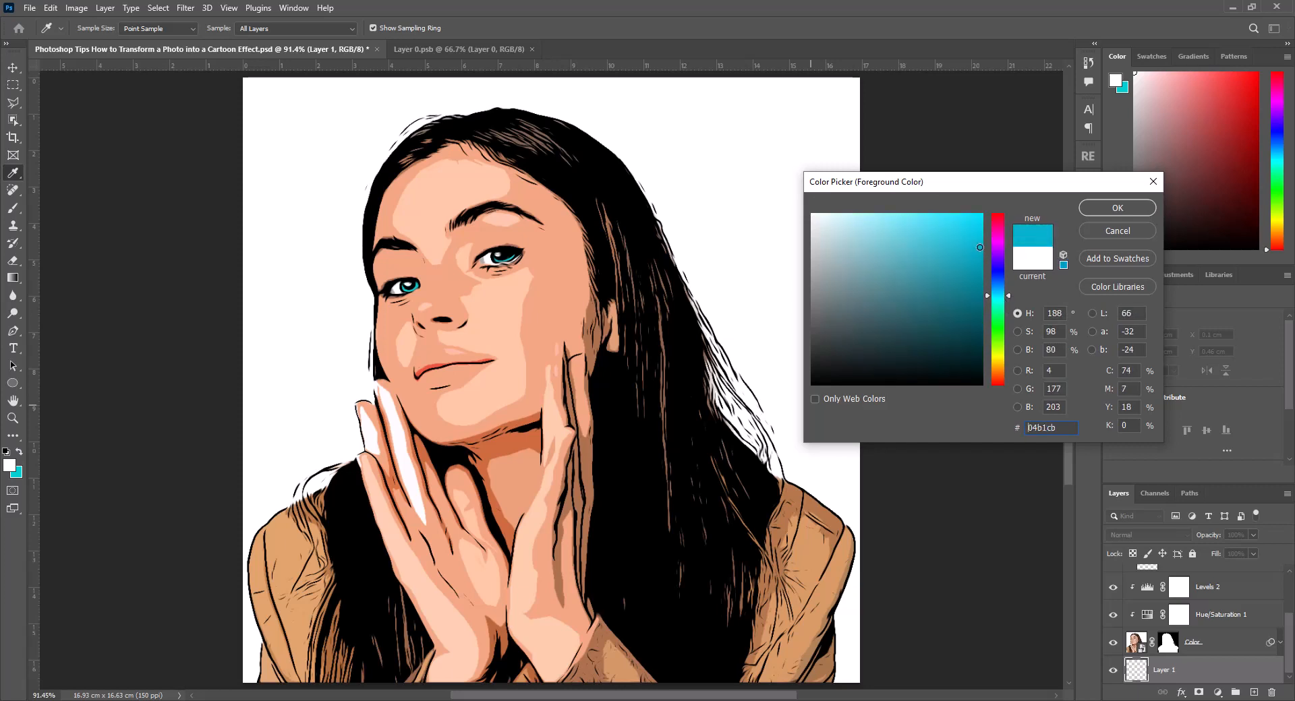
click(1117, 209)
key(b)
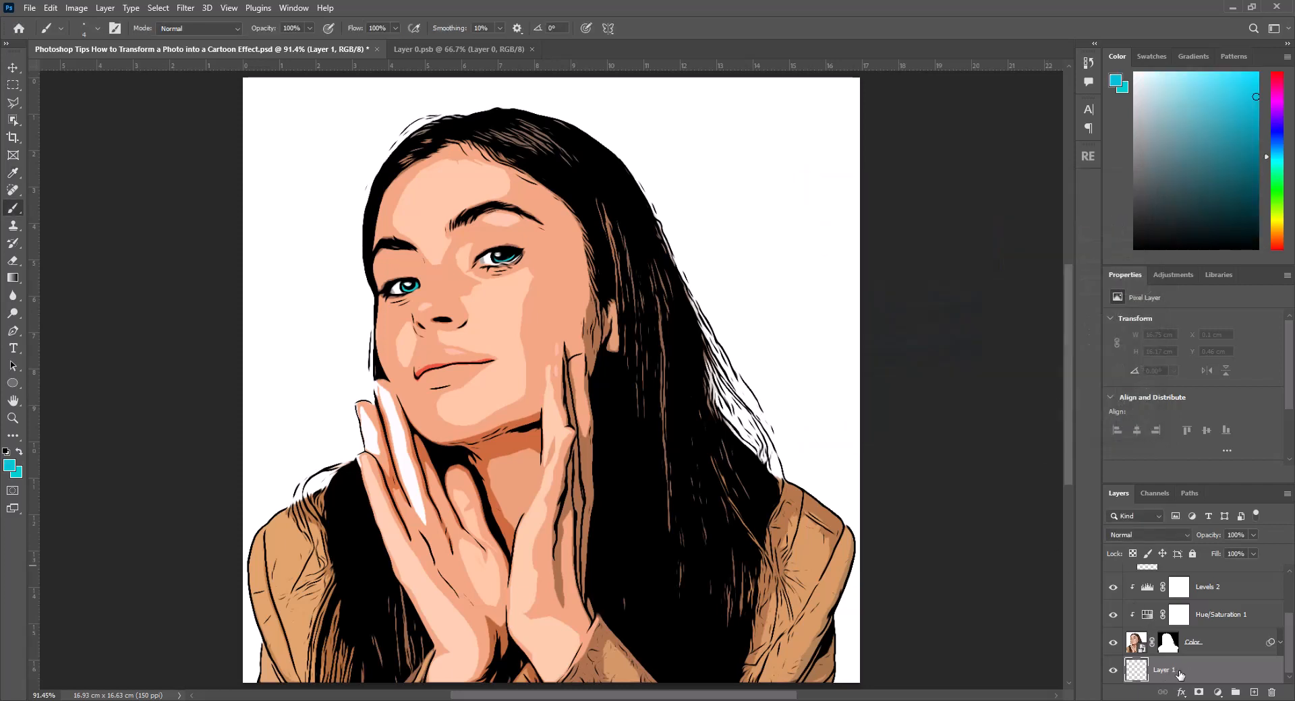
key(alt+Delete)
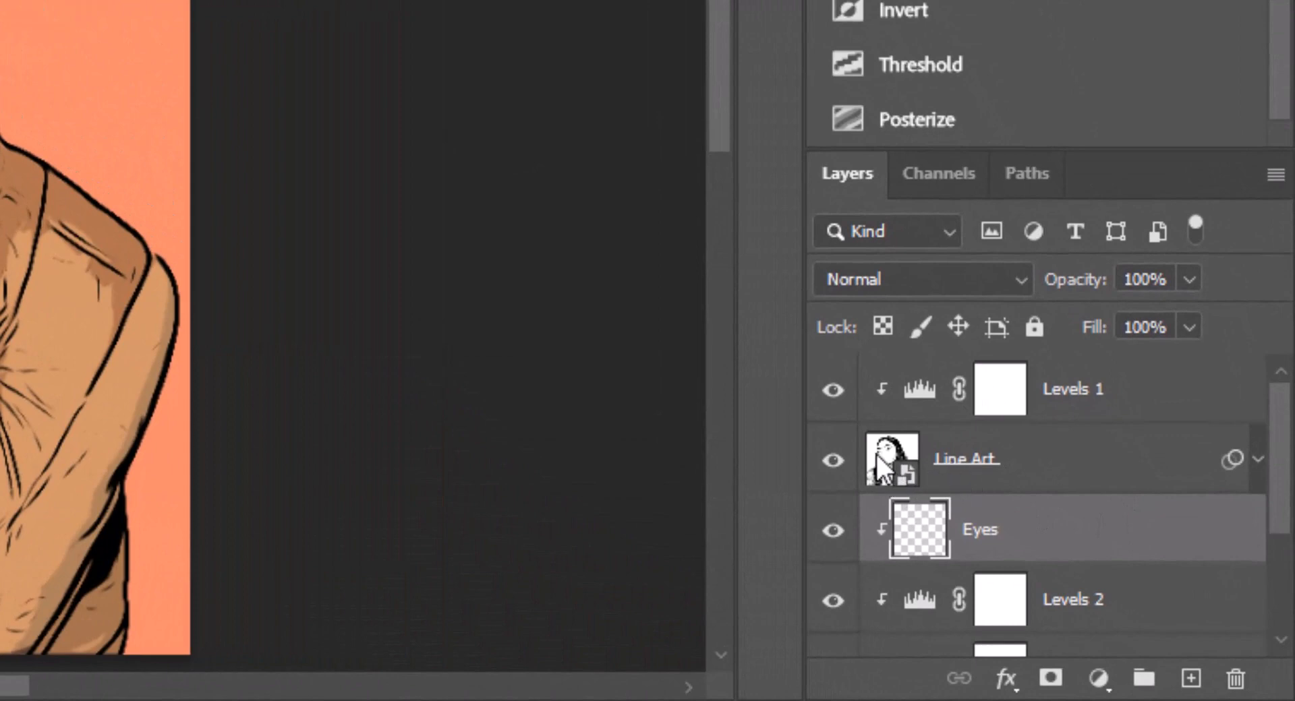
Open the Line Art smart object's contents and outline the woman's lips on the original photo with the Lasso tool.
click(877, 453)
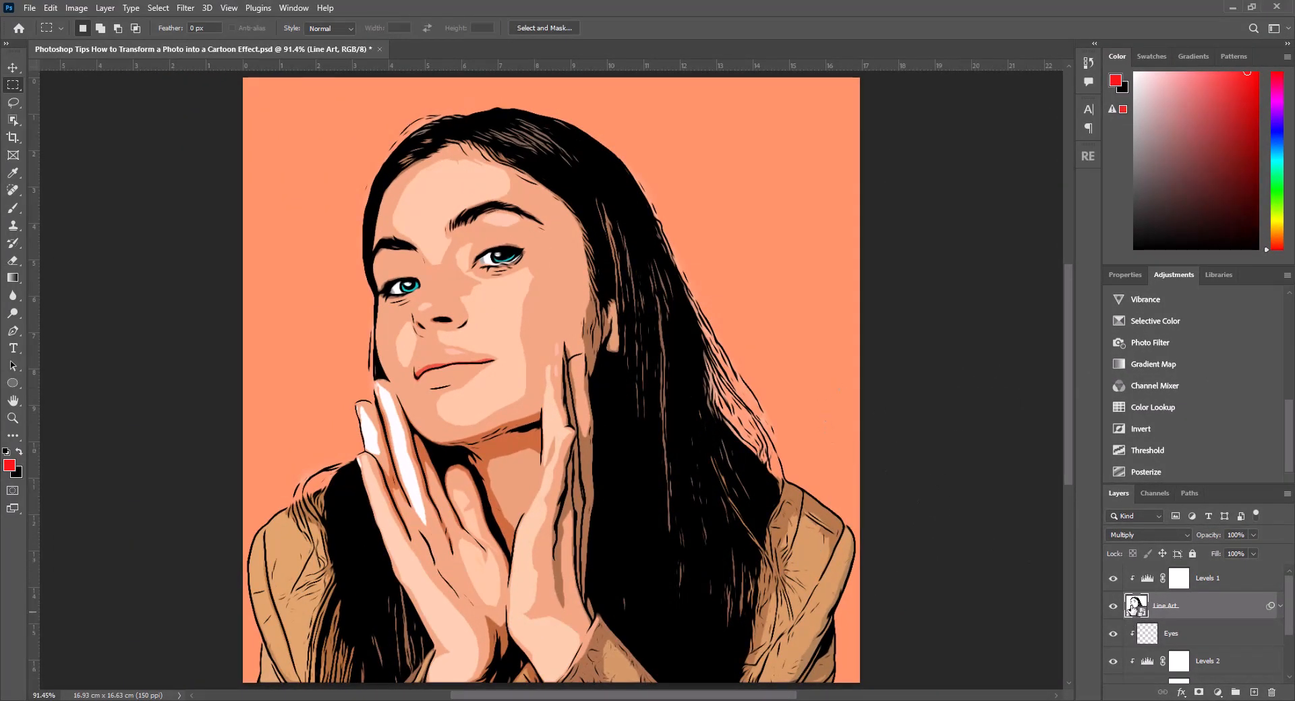
double_click(1135, 605)
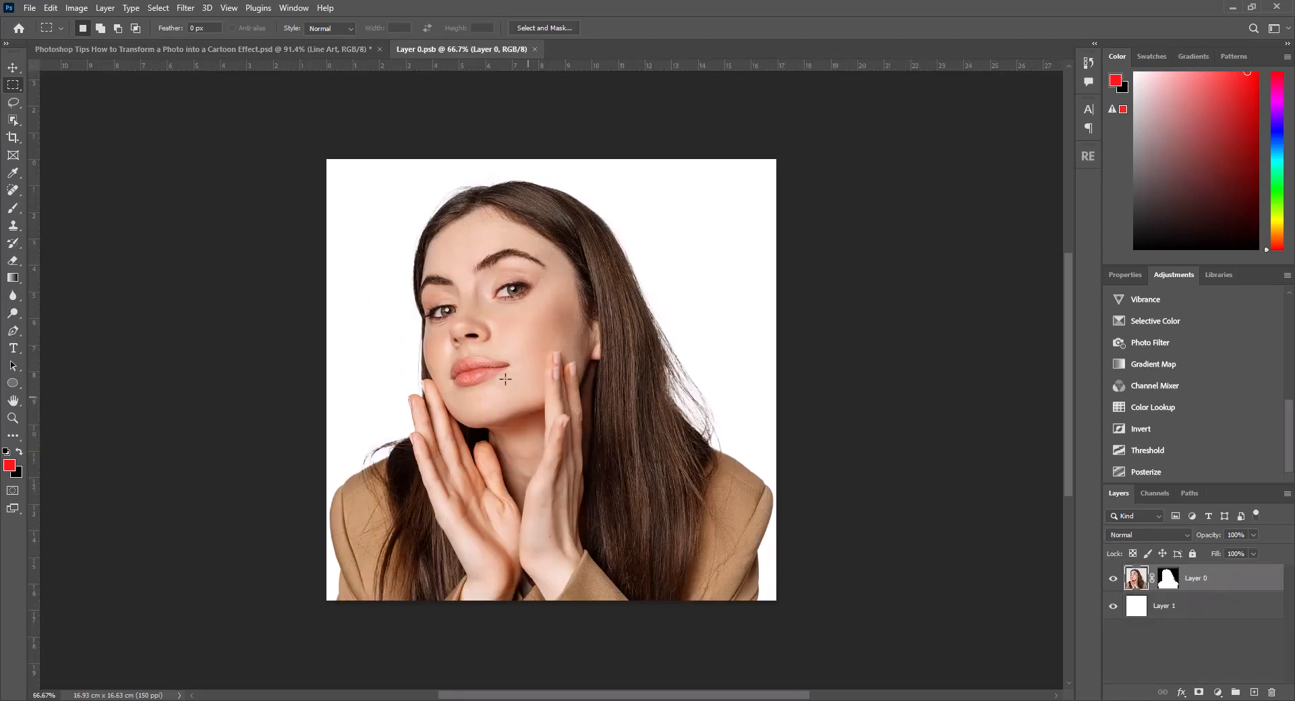
scroll(484, 363, left, 2)
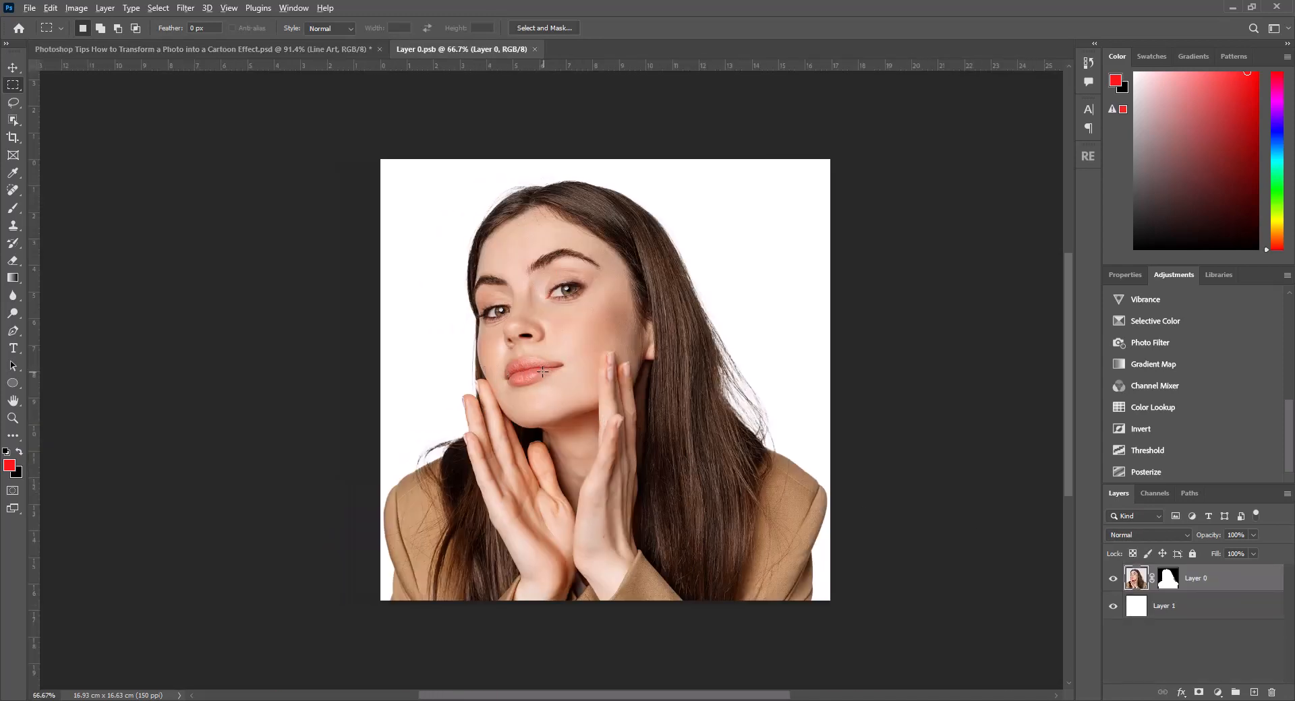
scroll(543, 371, up, 10)
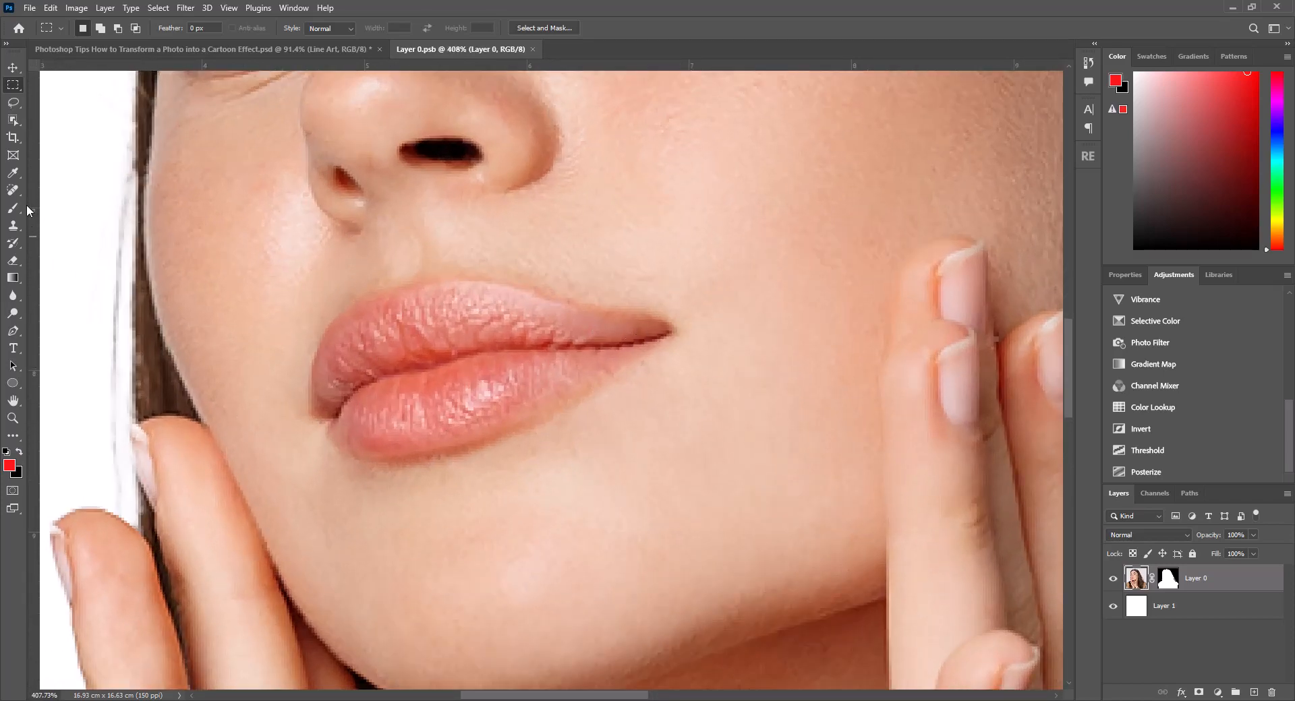
click(13, 103)
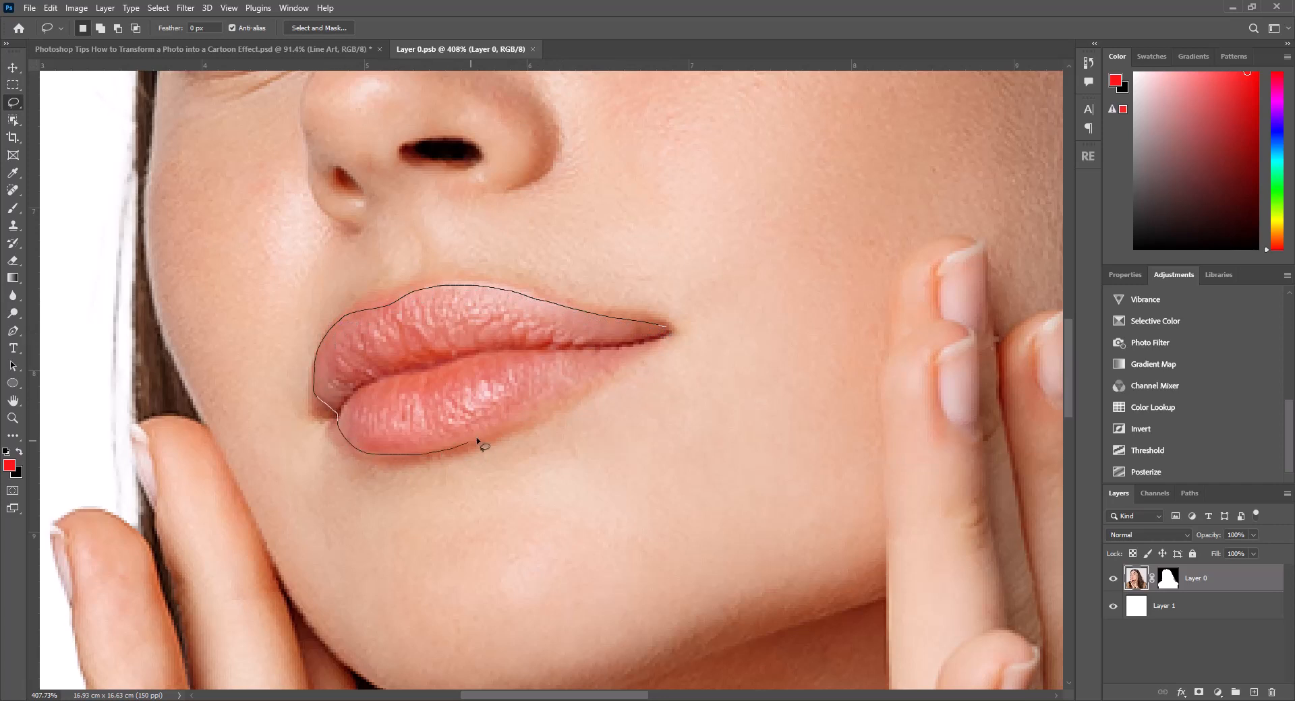
drag(658, 349, 669, 329)
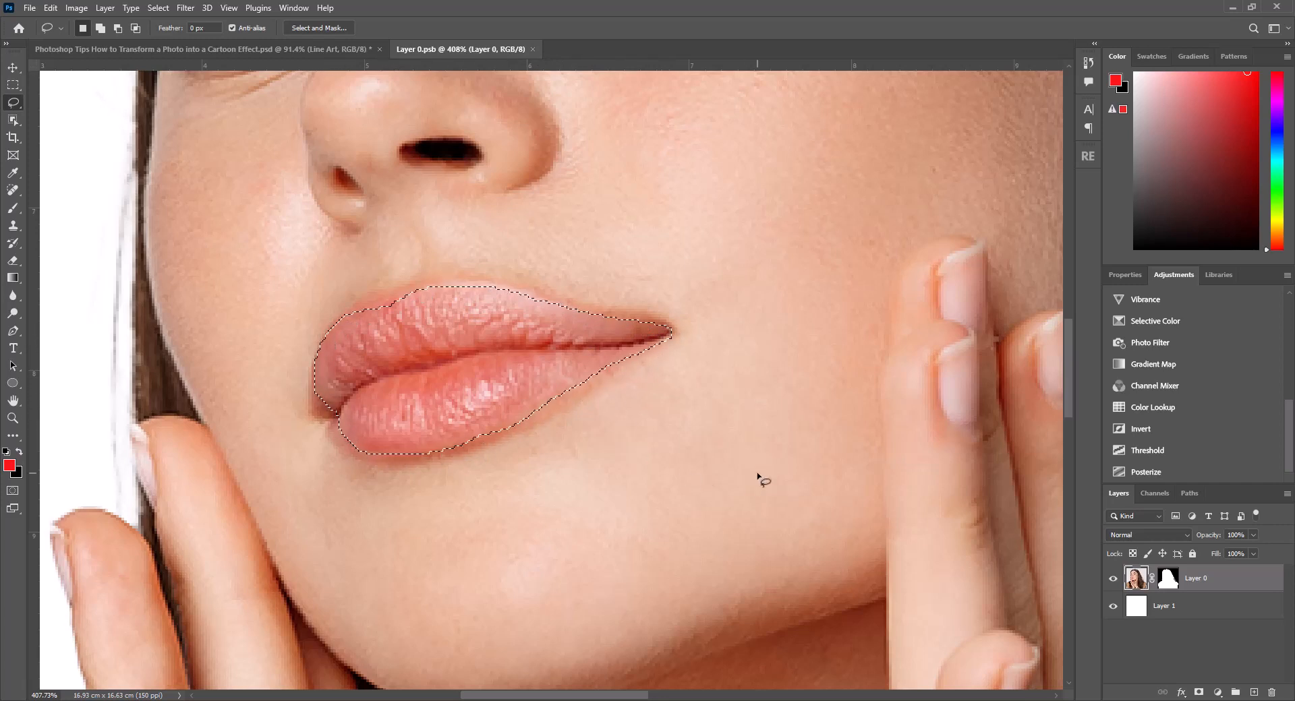
Copy the selected lips, return to the cartoon document and create a new empty layer above Levels 1.
click(51, 9)
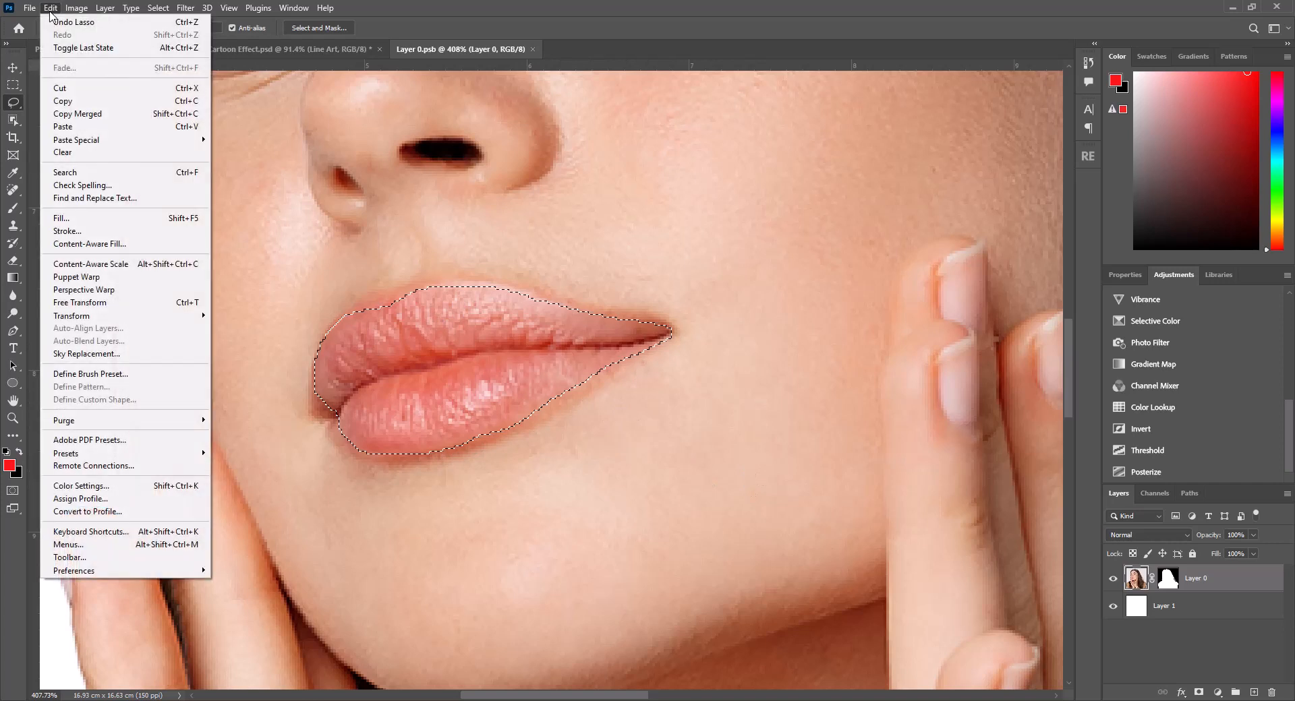
click(72, 100)
click(145, 50)
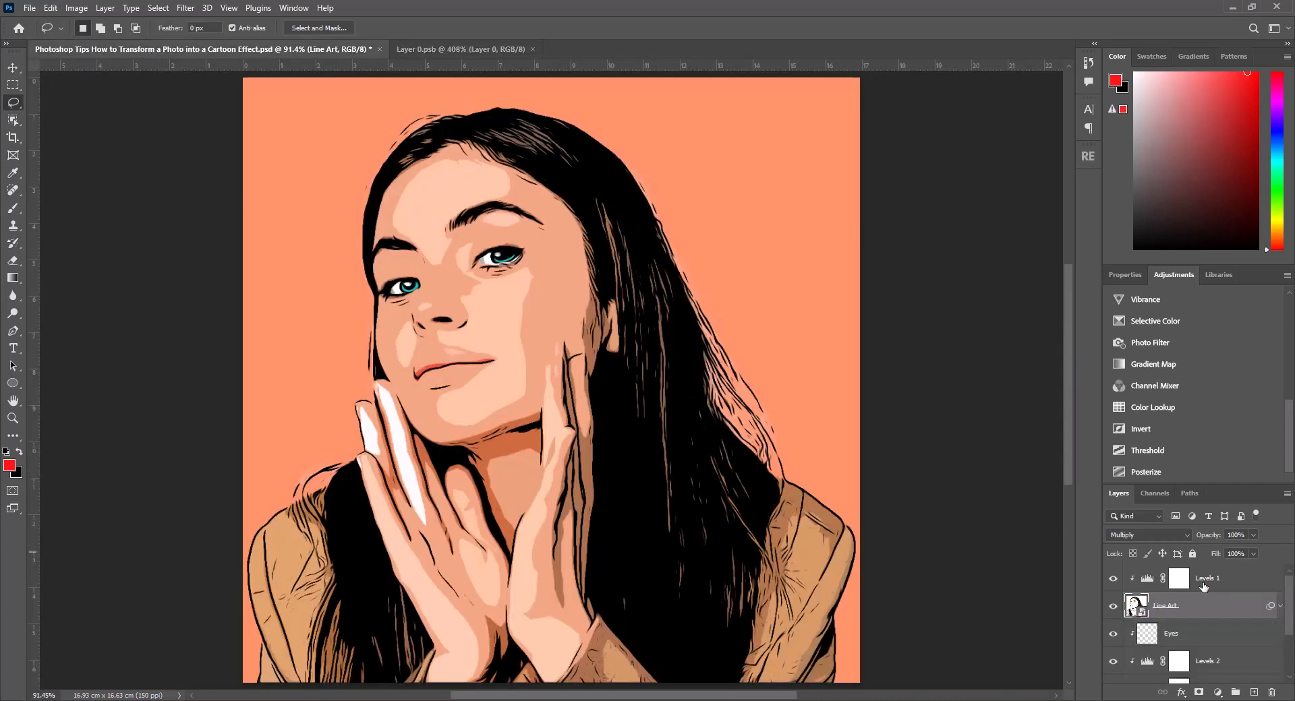
click(1204, 584)
click(1253, 693)
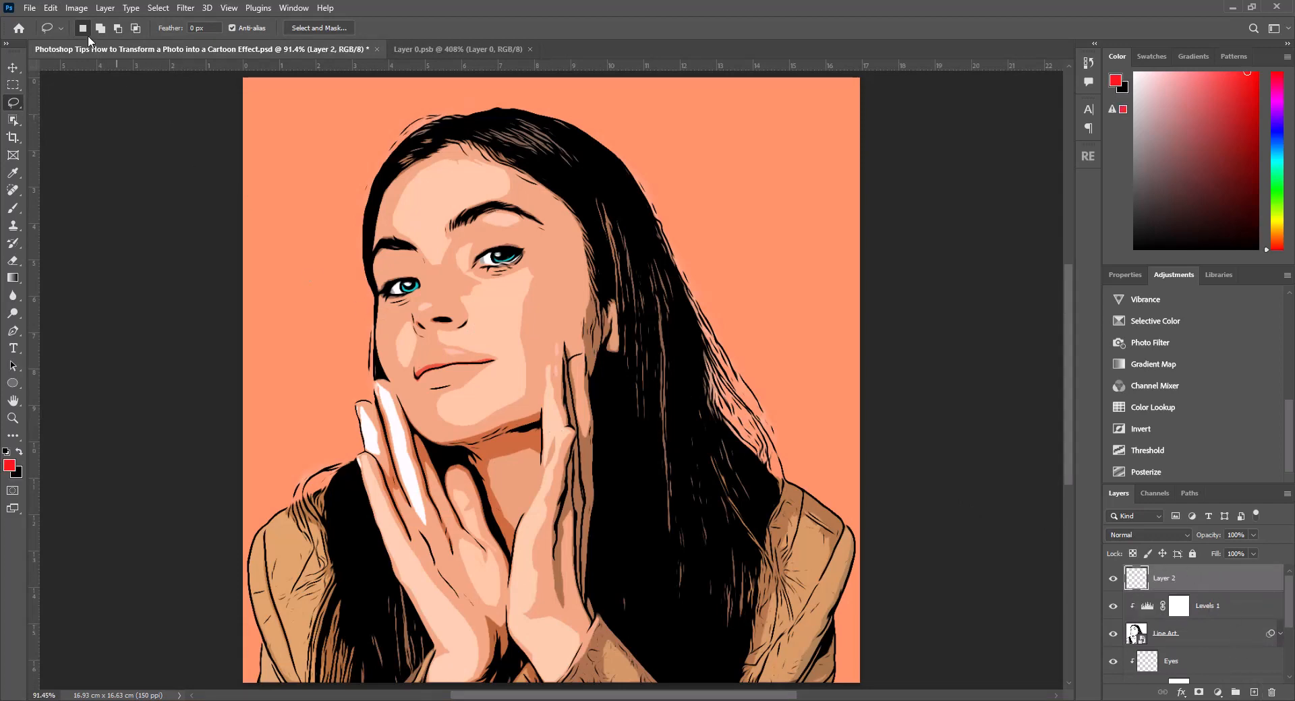
Paste the copied lips into the empty Layer 2 and move them over the cartoon face's mouth.
click(51, 8)
click(75, 128)
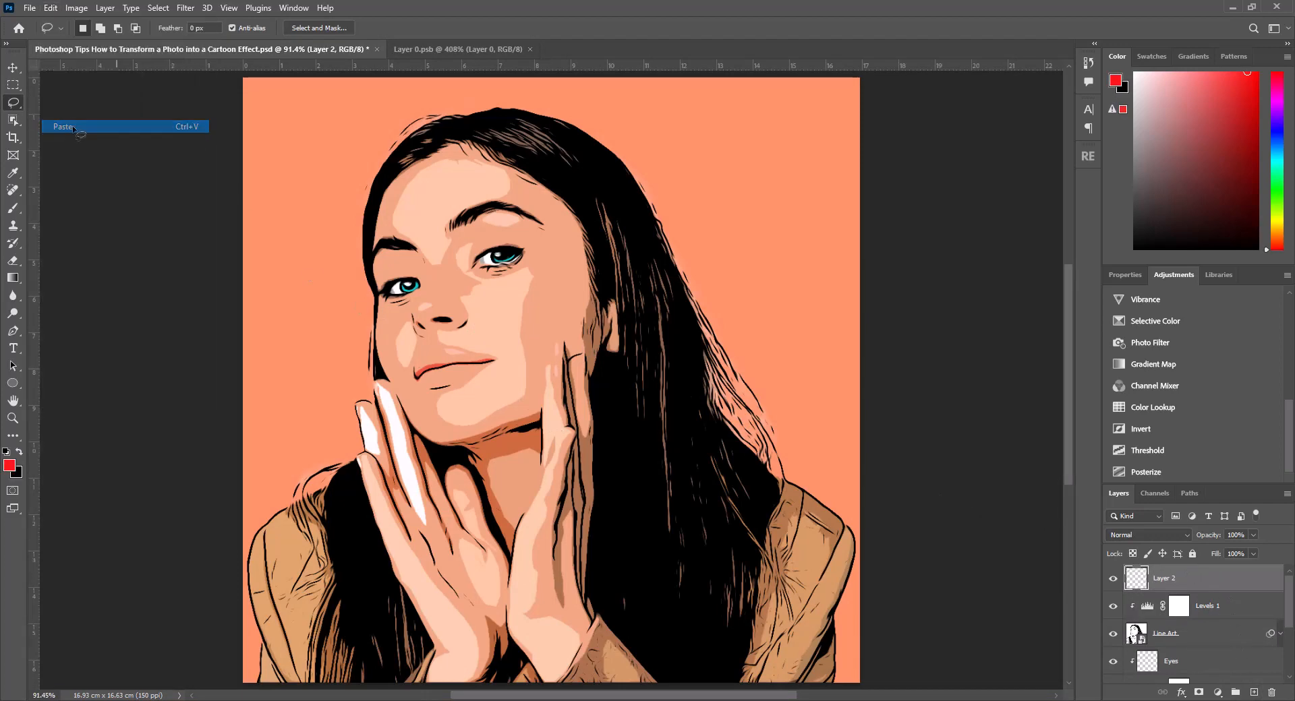
click(13, 68)
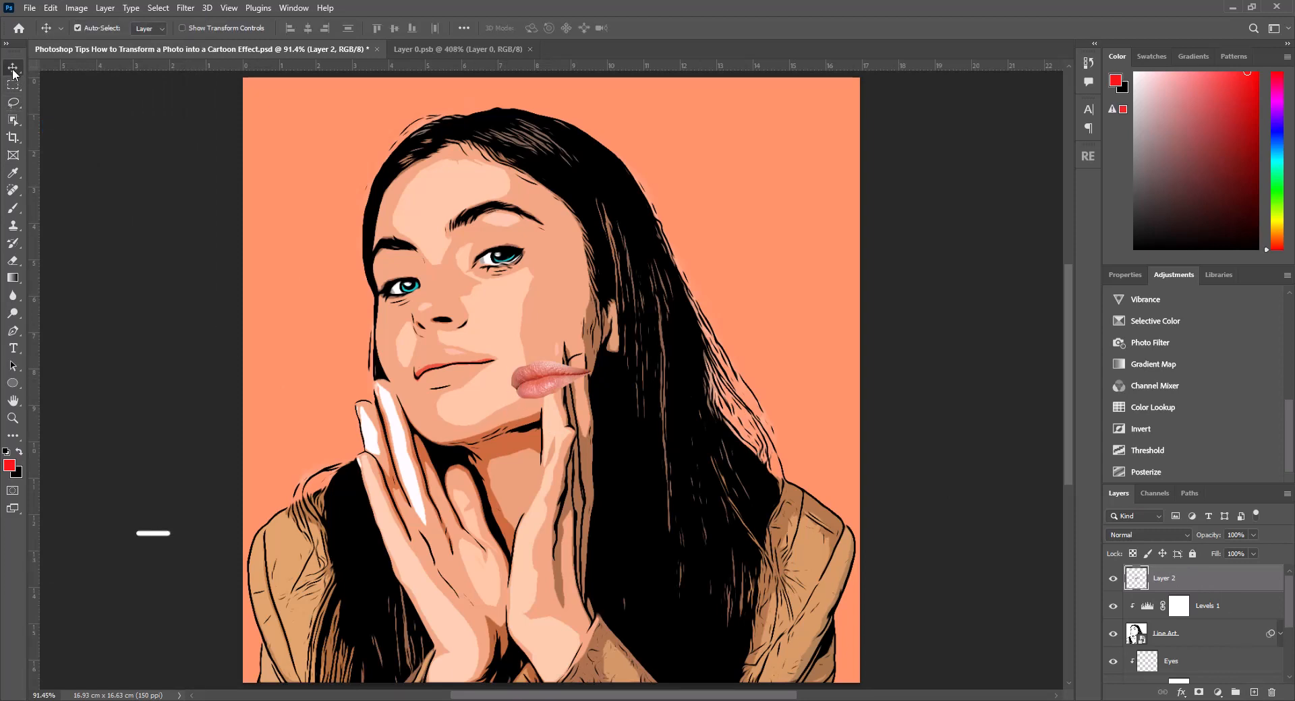
drag(533, 384, 435, 373)
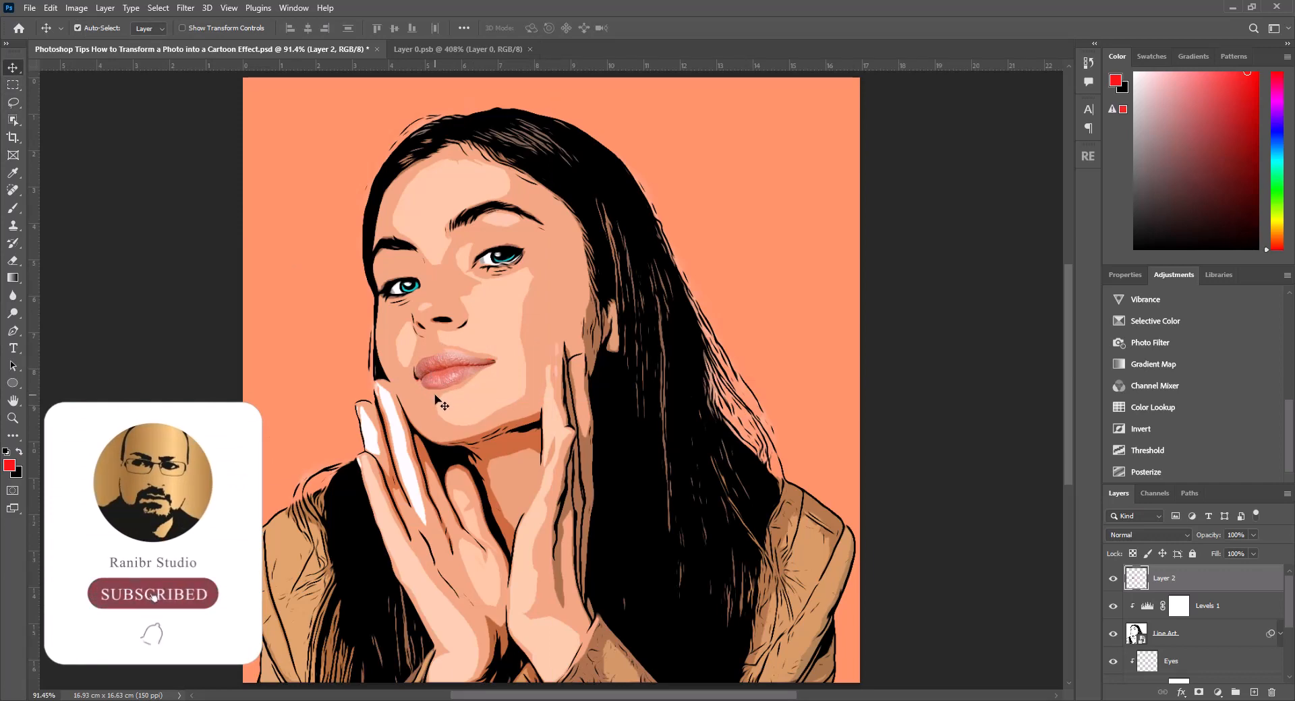
scroll(437, 375, up, 5)
scroll(447, 379, up, 2)
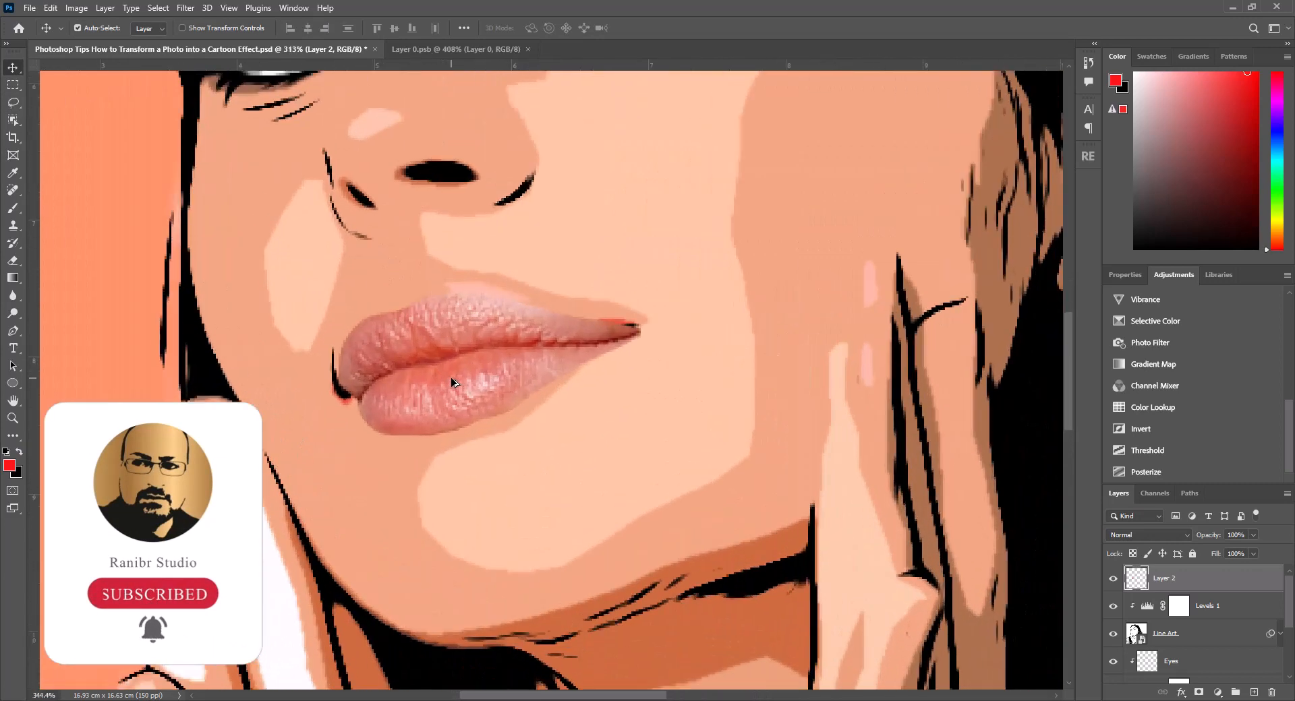
drag(606, 334, 593, 327)
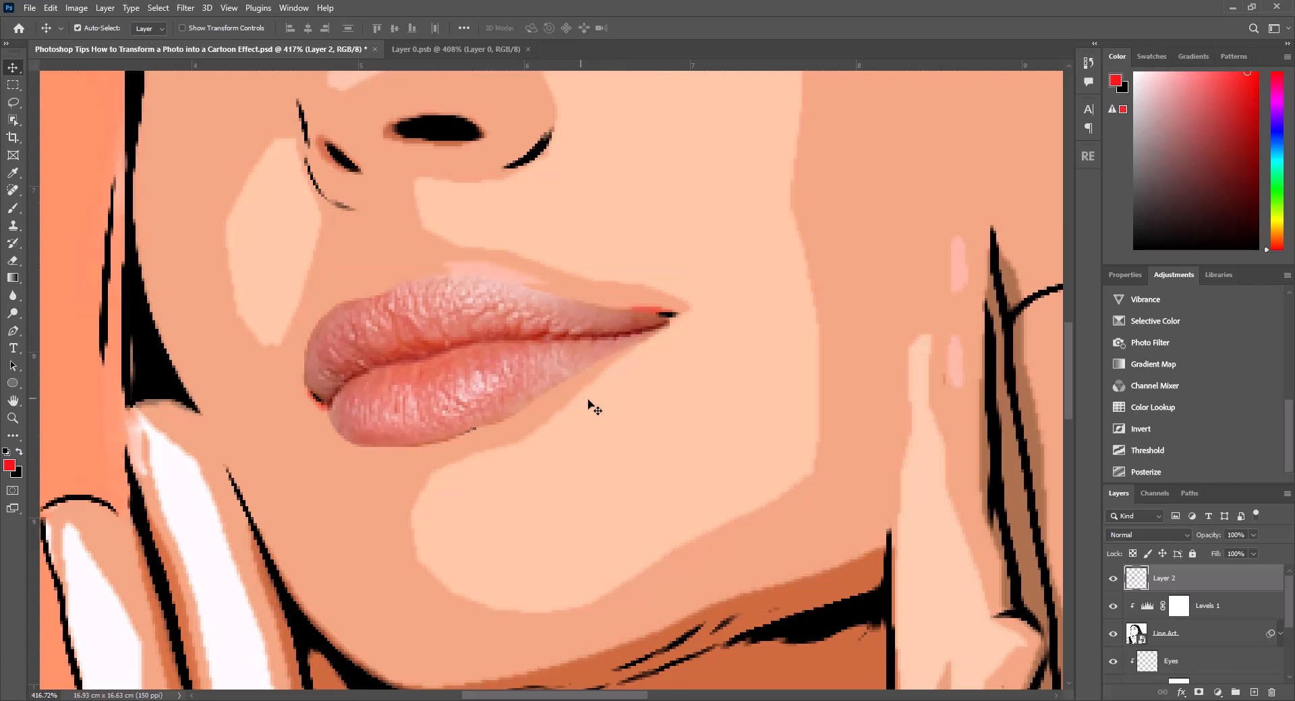
Load the pasted lips' outline as a selection and paint it completely with the Brush in pink #d77979.
ctrl+click(1141, 587)
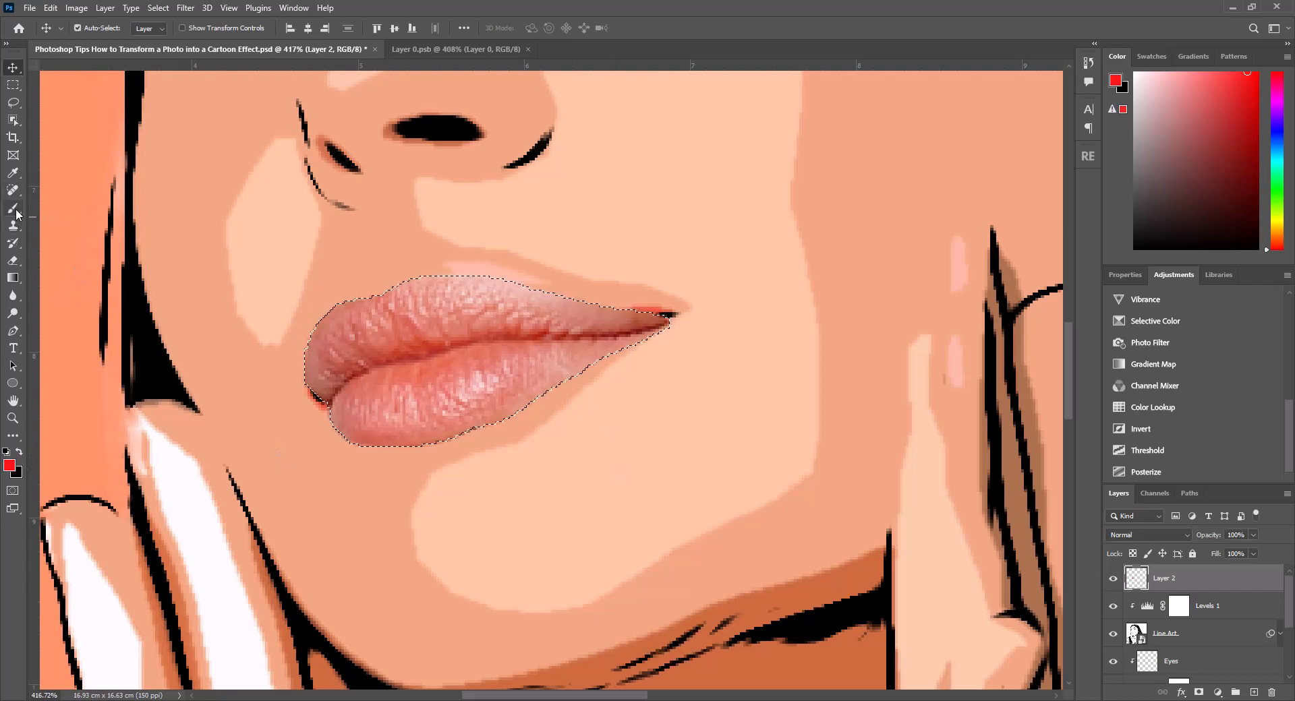
click(10, 465)
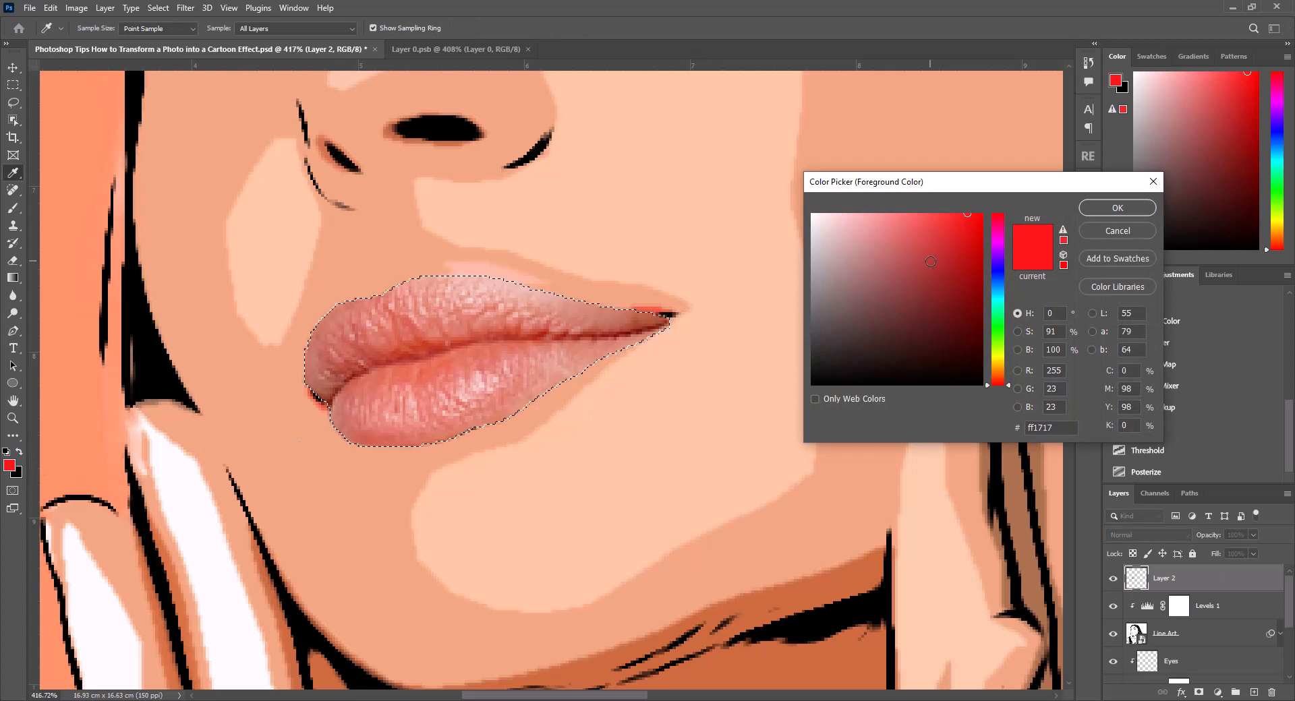
drag(888, 253, 879, 234)
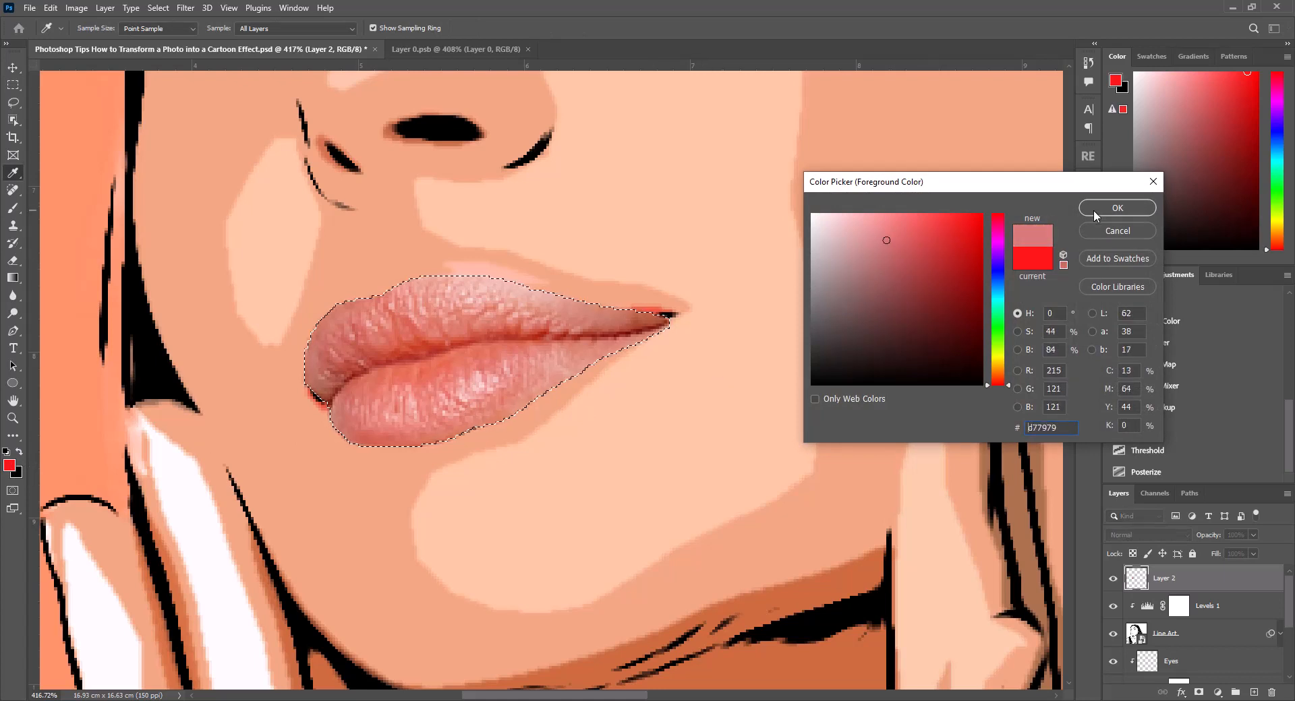
click(1094, 209)
key(v)
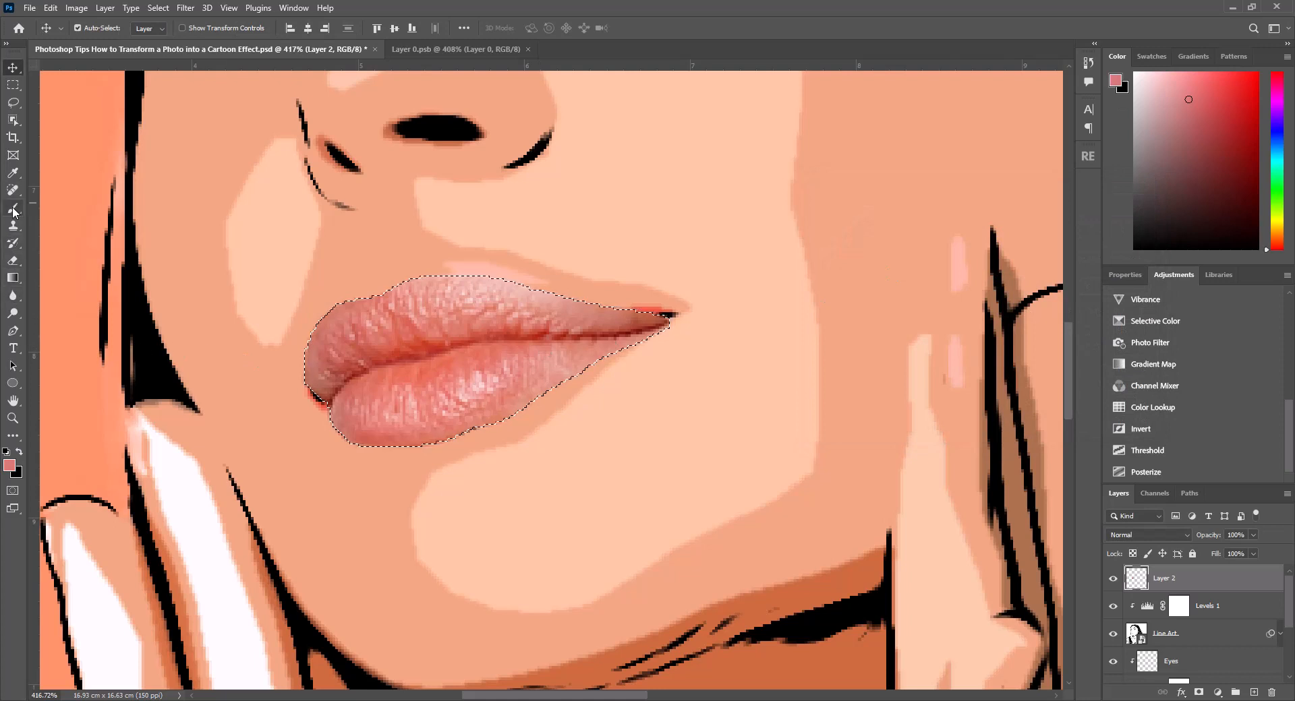
key(b)
mouse_move(410, 332)
mouse_down()
mouse_move(331, 366)
mouse_move(413, 305)
mouse_move(406, 370)
mouse_move(428, 392)
mouse_move(526, 309)
mouse_move(545, 304)
mouse_move(561, 333)
mouse_move(634, 341)
mouse_move(555, 358)
mouse_move(397, 474)
mouse_move(402, 446)
mouse_move(359, 454)
mouse_move(323, 419)
mouse_move(333, 329)
mouse_move(553, 293)
mouse_move(423, 292)
mouse_move(418, 306)
mouse_move(534, 349)
mouse_move(460, 402)
mouse_move(402, 307)
mouse_move(415, 316)
mouse_move(301, 329)
mouse_up()
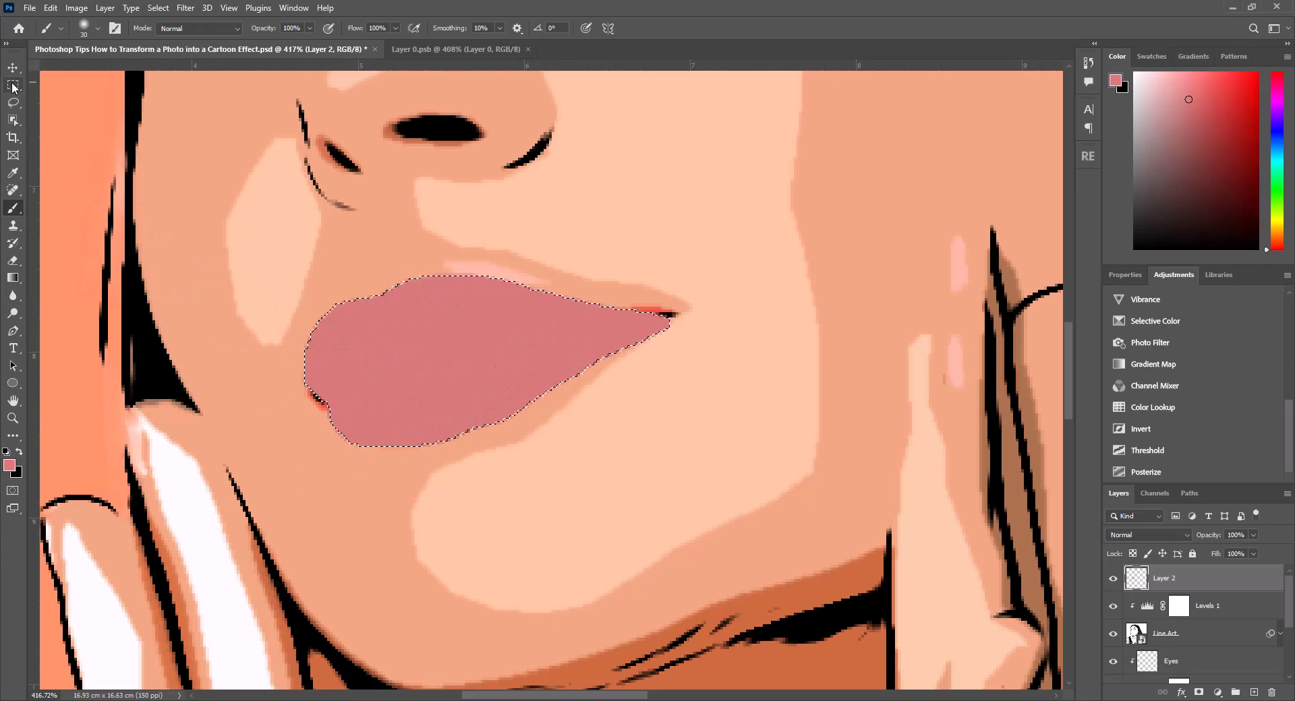
Move the lips layer, Layer 2, between Hue/Saturation 1 and Color, deselect the lips and fit the whole image in view.
key(m)
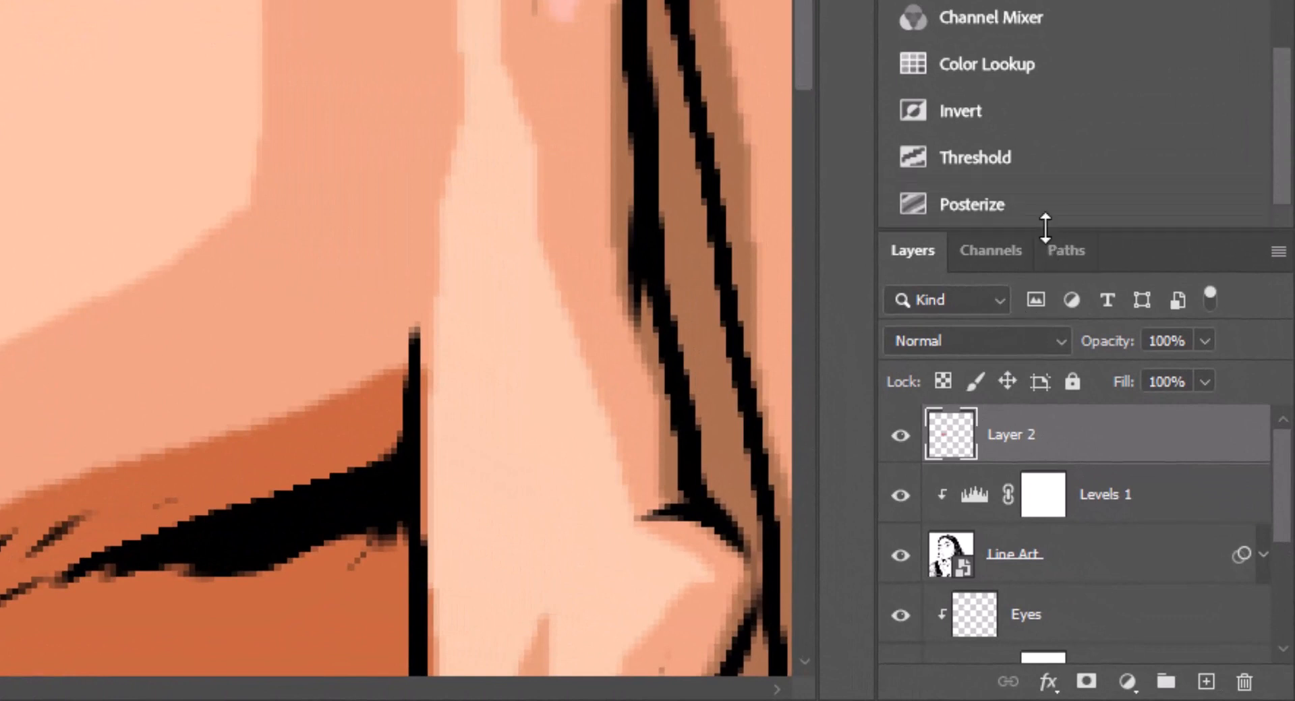
drag(1043, 231, 1031, 12)
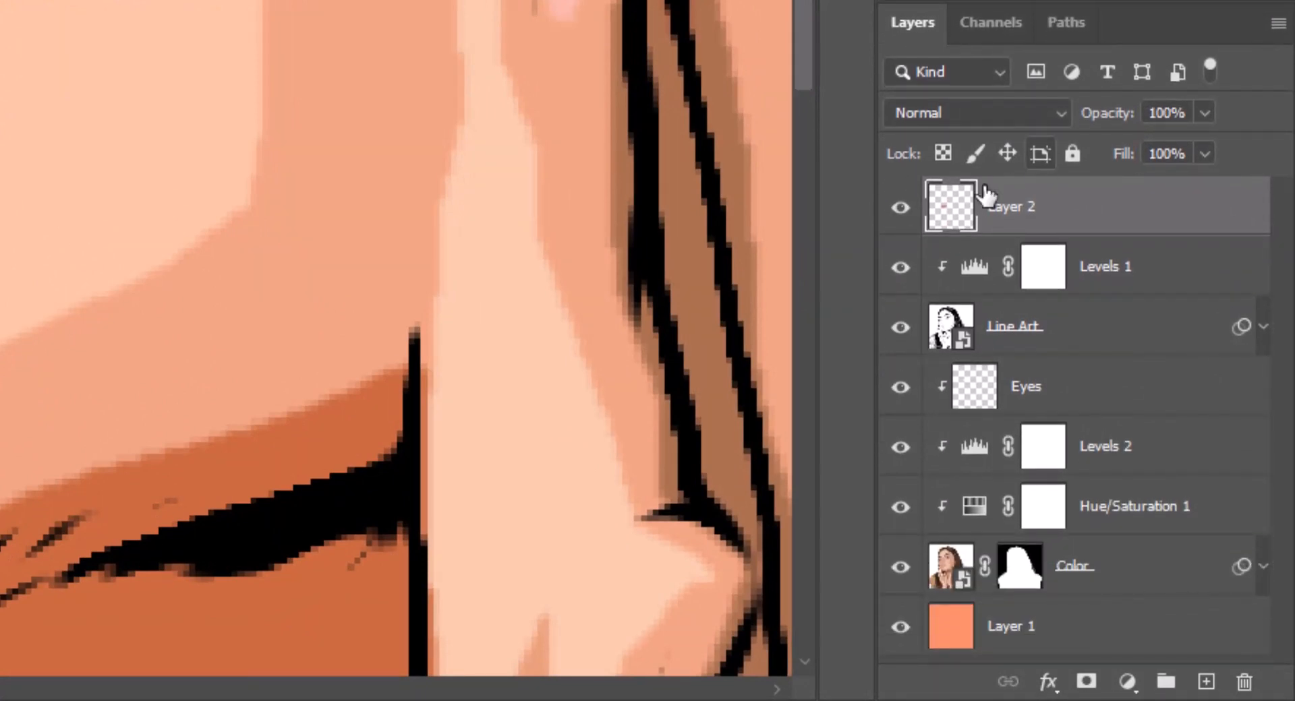
drag(969, 206, 991, 536)
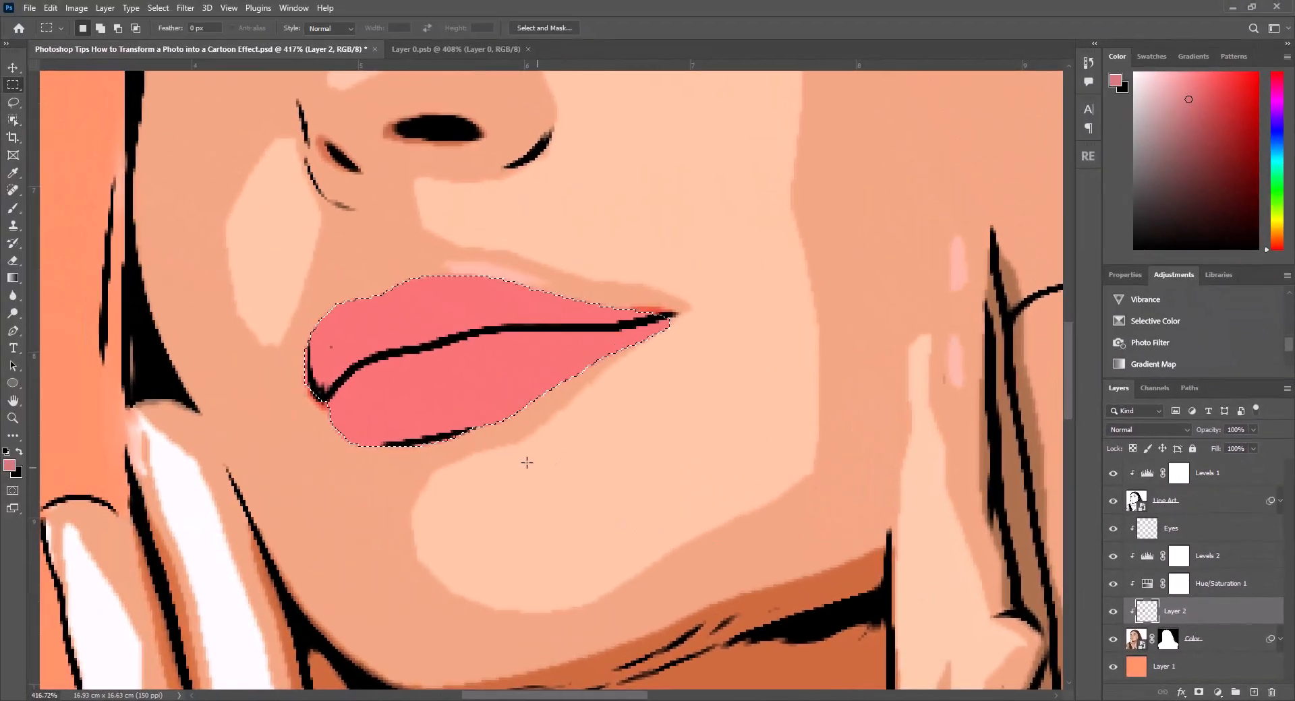
click(578, 474)
key(ctrl+0)
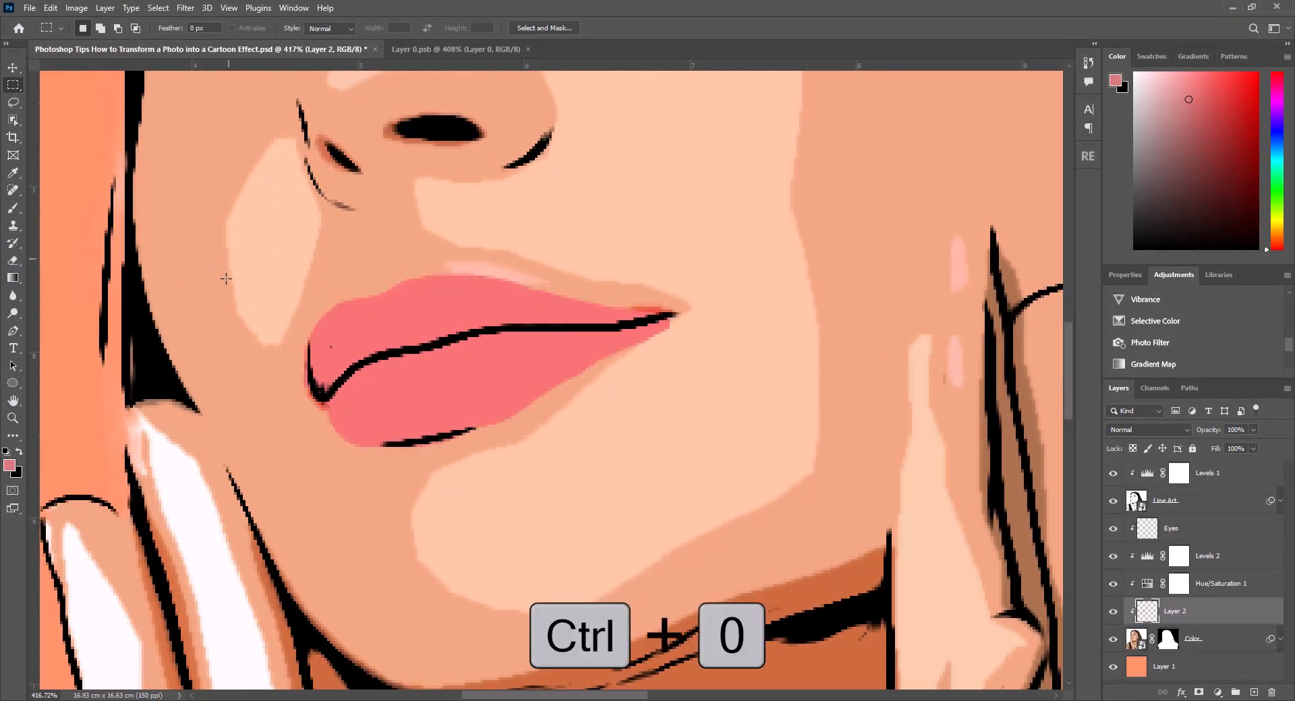